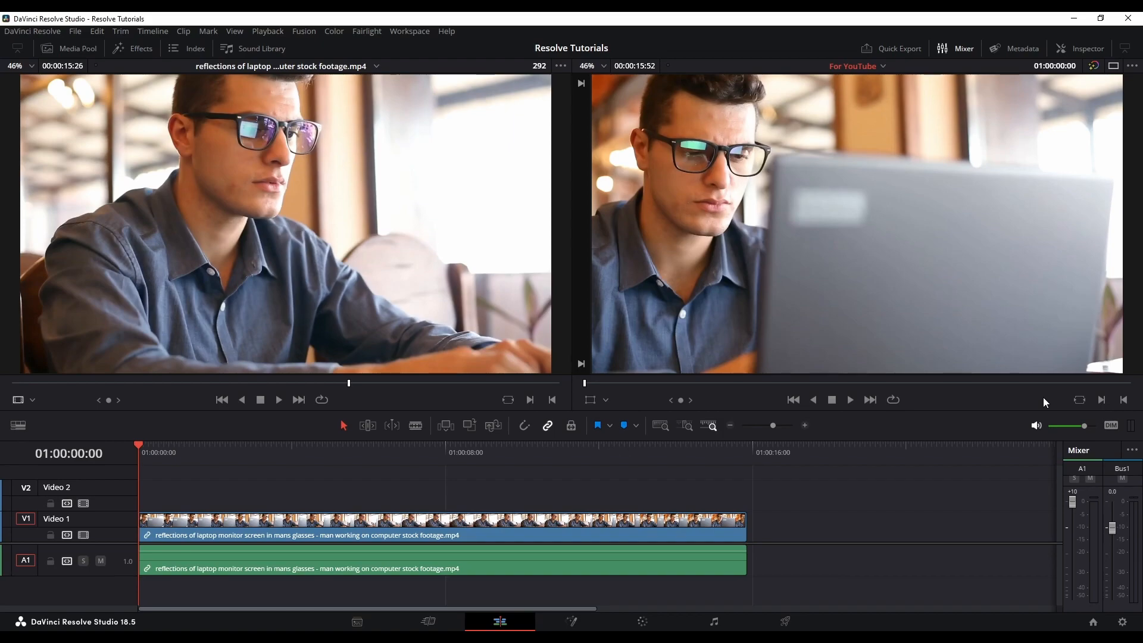
Switch to the Fusion page for the laptop clip and preview its composition from MediaIn1 to MediaOut1.
left_click(576, 623)
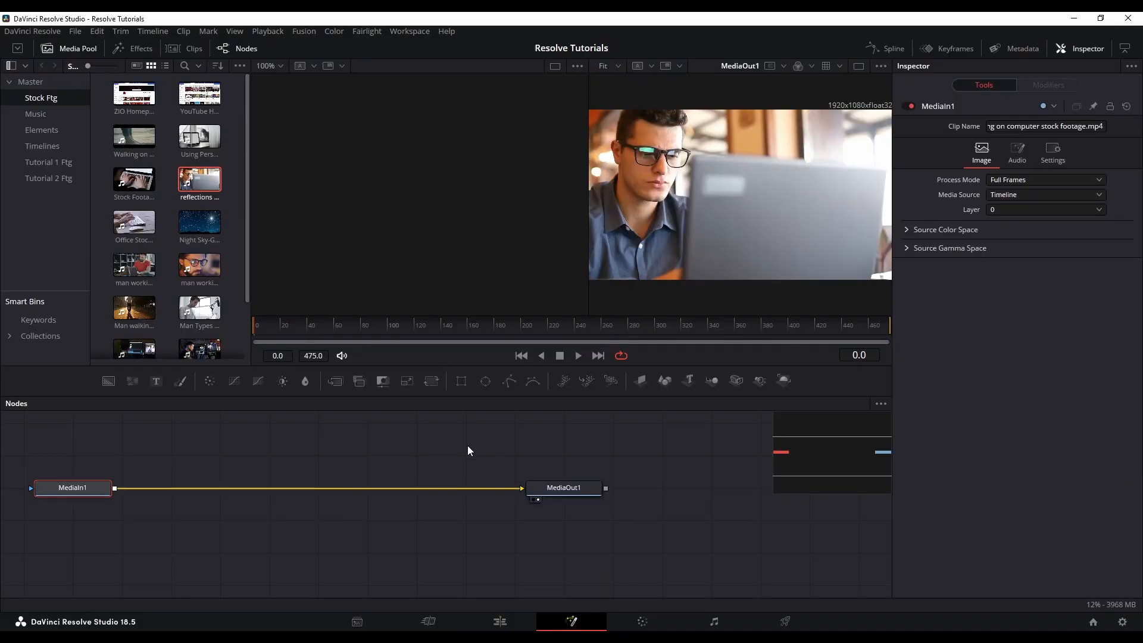
left_click_drag(577, 455, 729, 441)
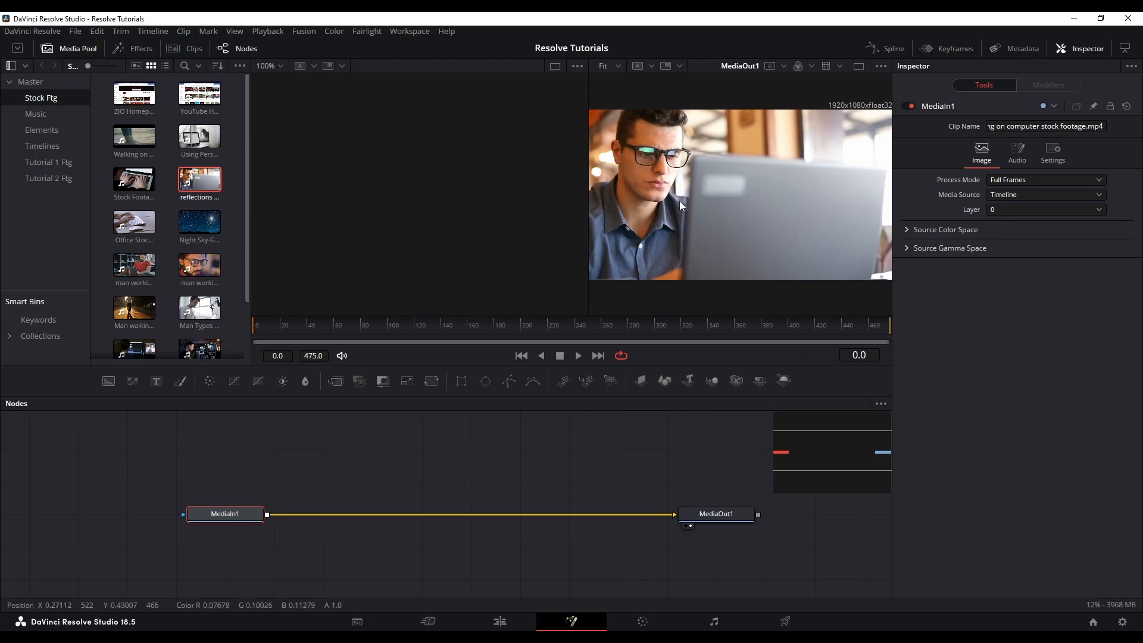
left_click(578, 355)
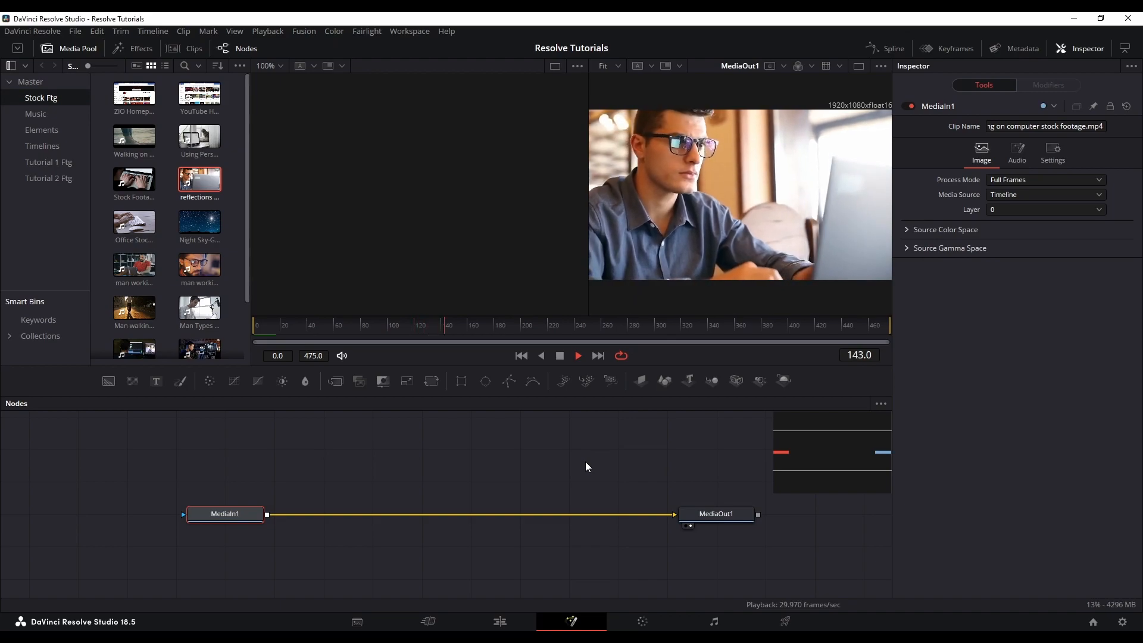
left_click(558, 356)
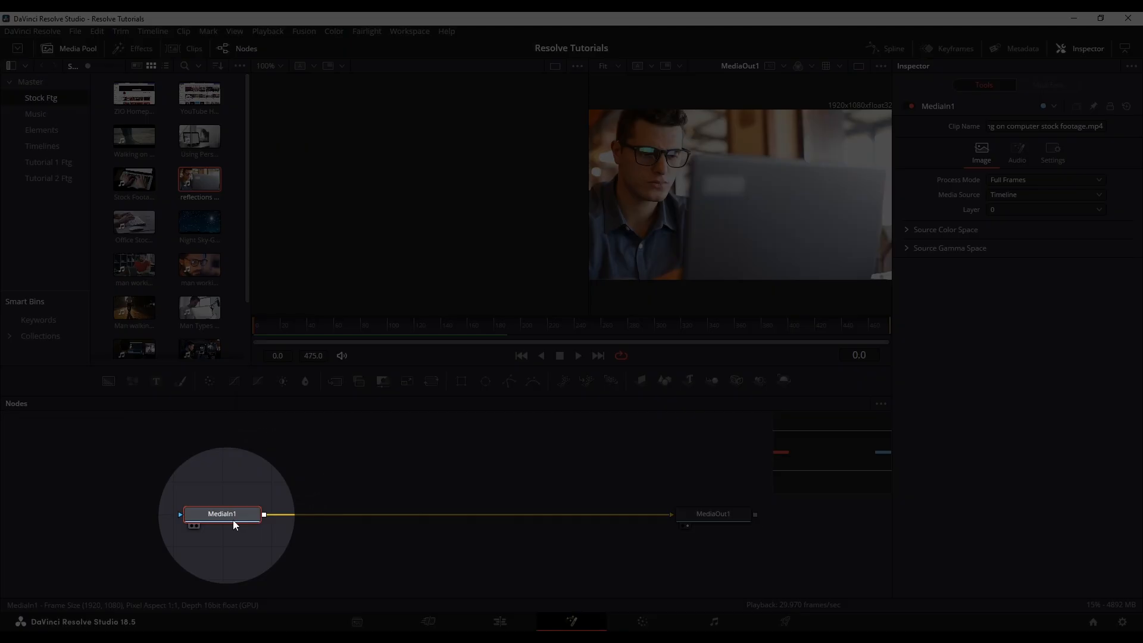
Show MediaIn1 in the first viewer beside MediaOut1 and hide the Inspector to give the viewers more room.
mouse_move(233, 523)
mouse_move(715, 516)
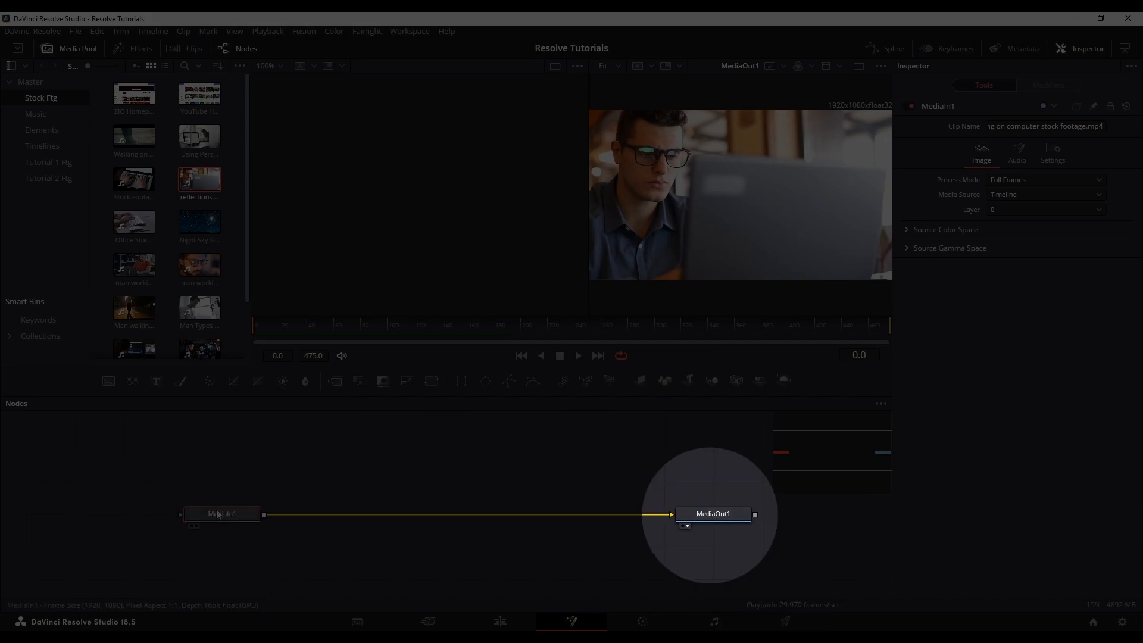
key("1")
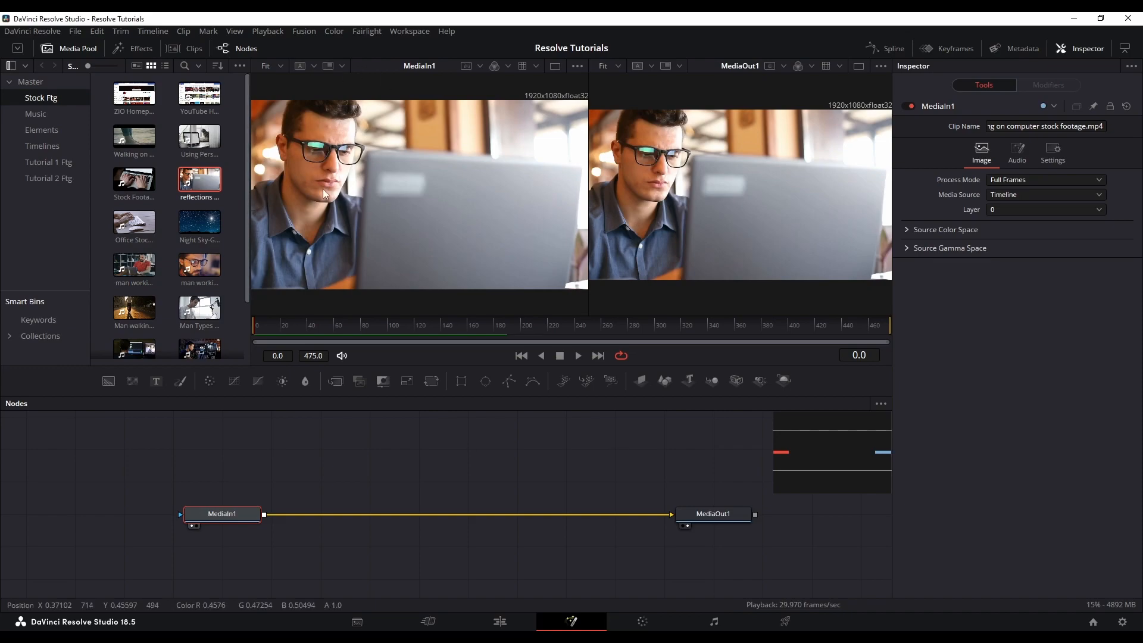
left_click(699, 514)
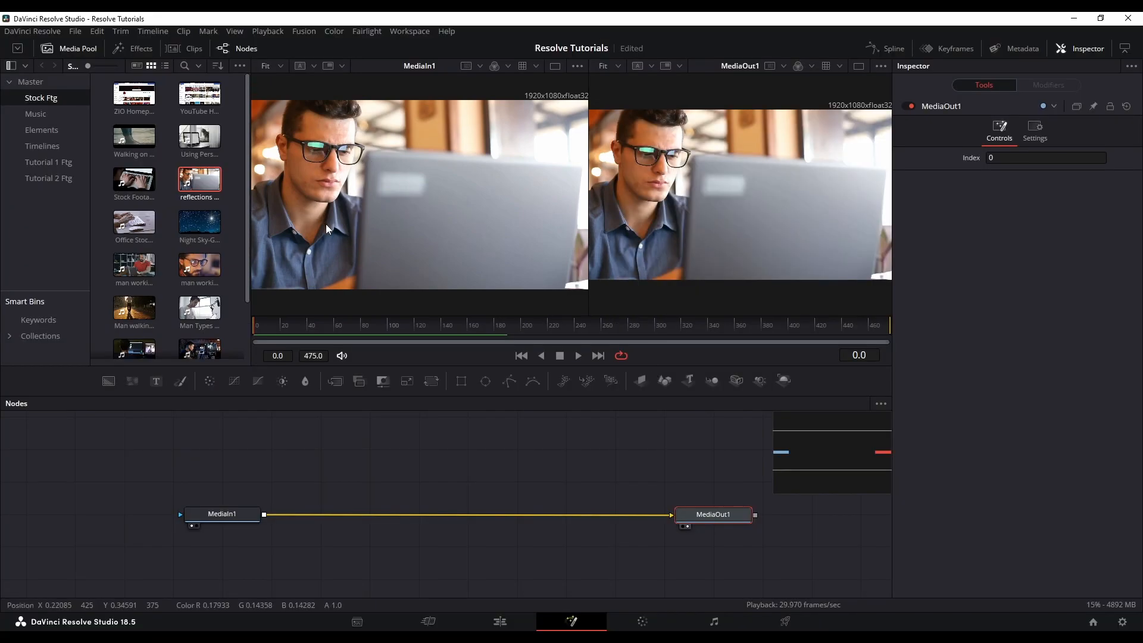
mouse_move(709, 527)
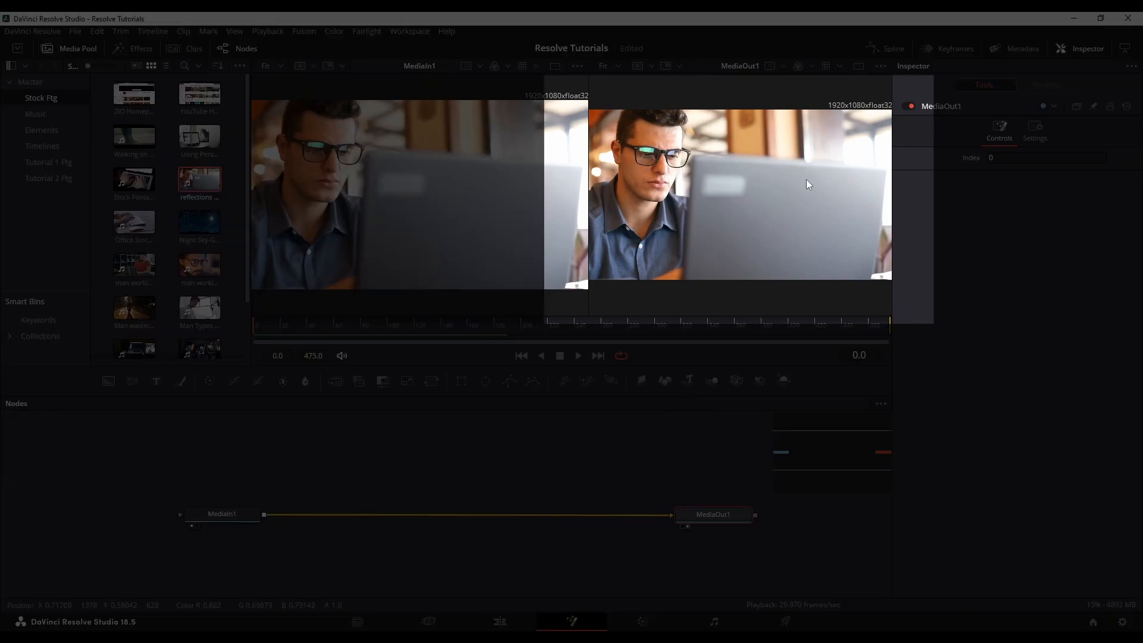
left_click(1084, 47)
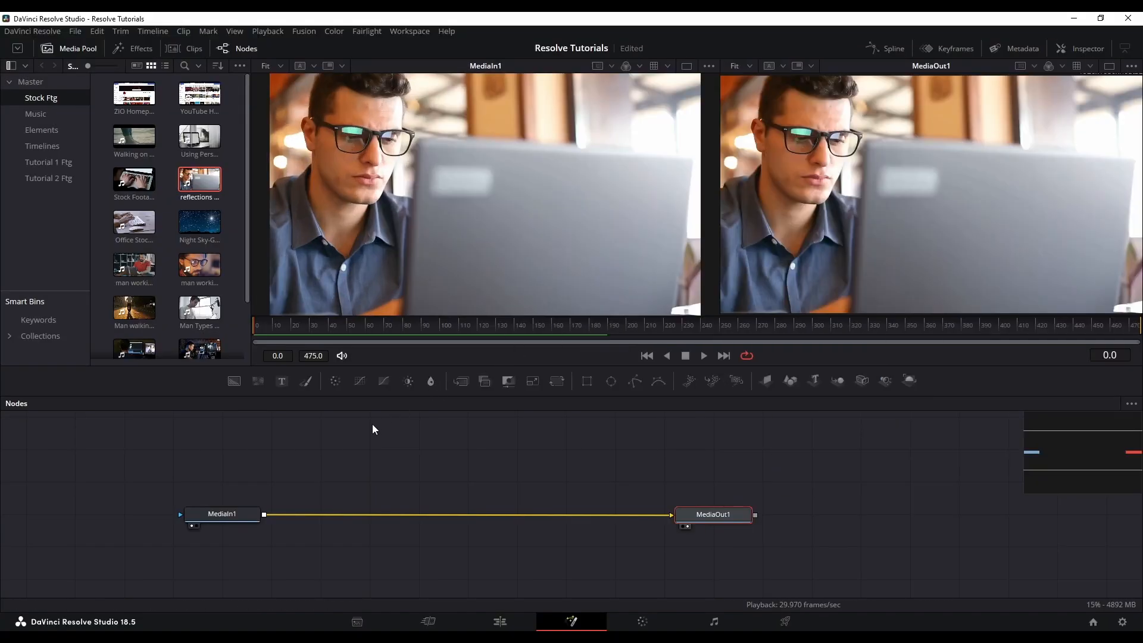
Add a Text+ node, a Color Corrector and a Rectangle mask to the composition after MediaIn1.
left_click(222, 516)
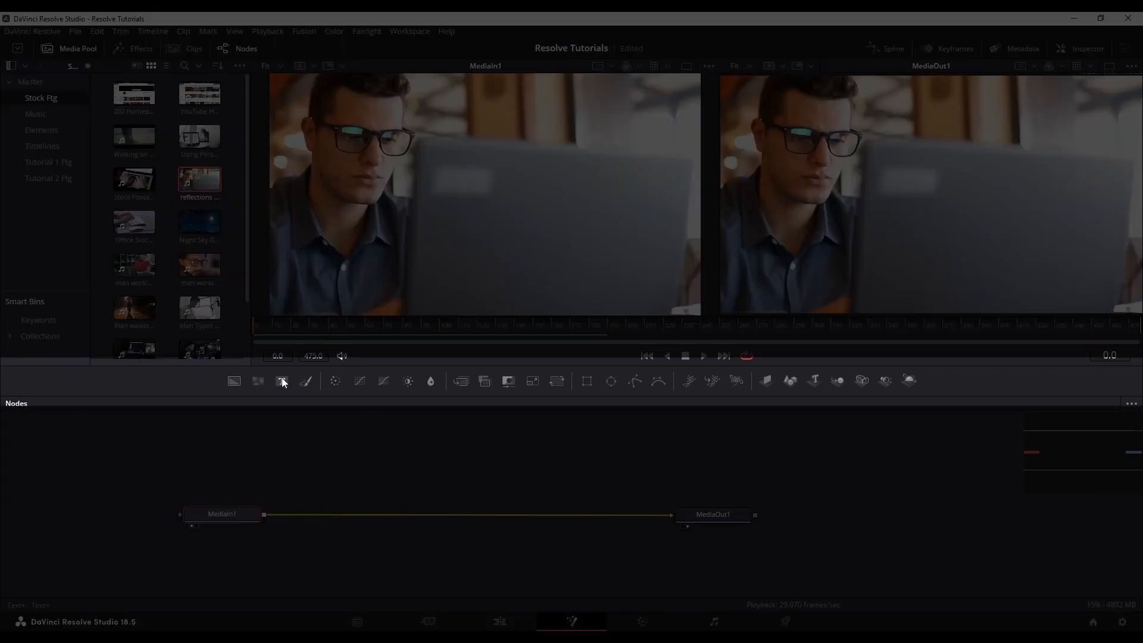
left_click(282, 381)
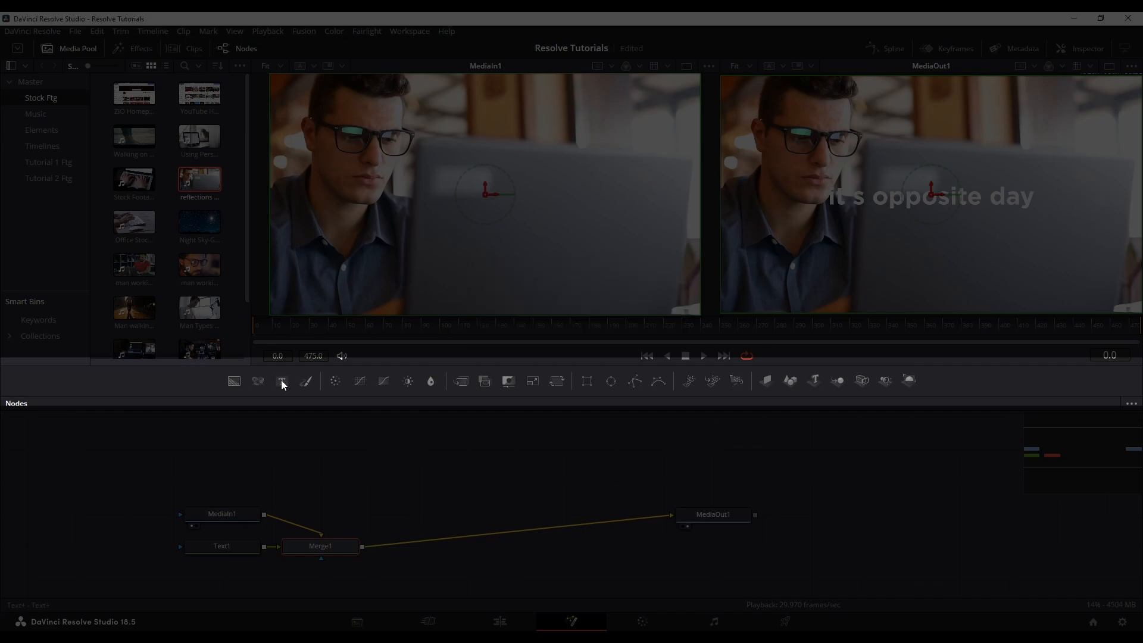
left_click(334, 382)
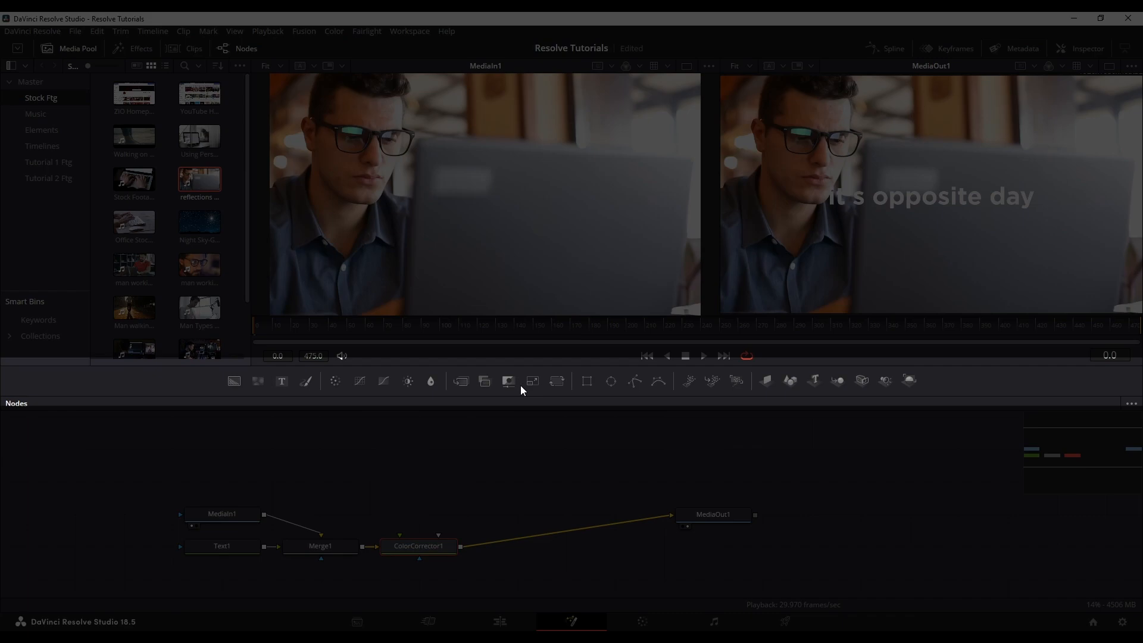
left_click(586, 381)
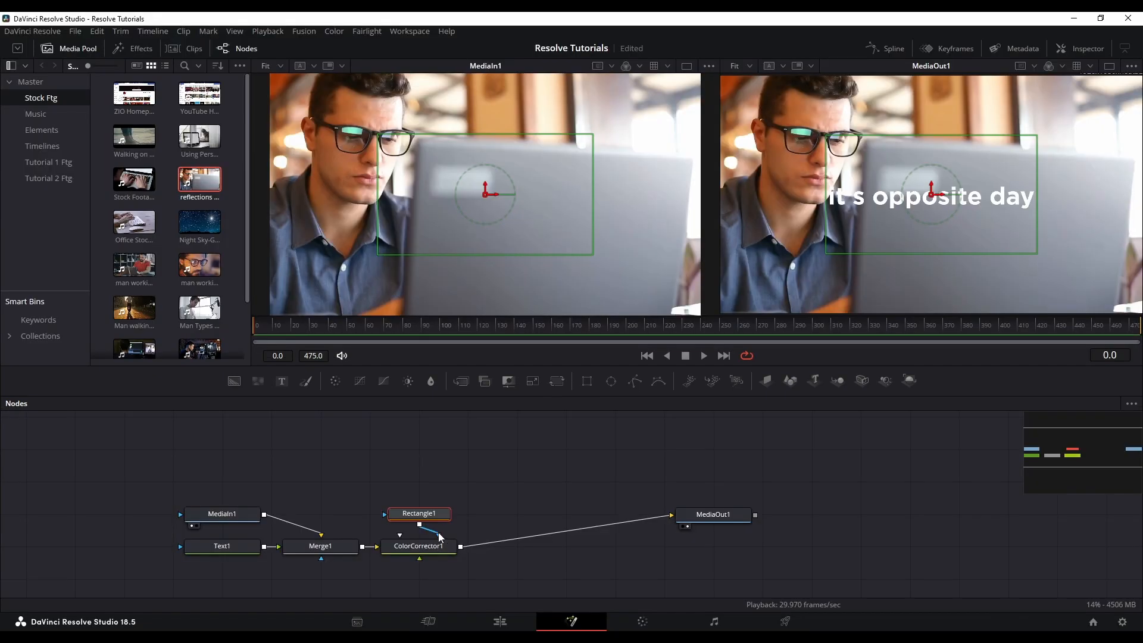
Connect Rectangle1 to MediaIn1's mask input, then reposition the mask around the man's face and the title within the masked area.
left_click_drag(440, 537, 223, 502)
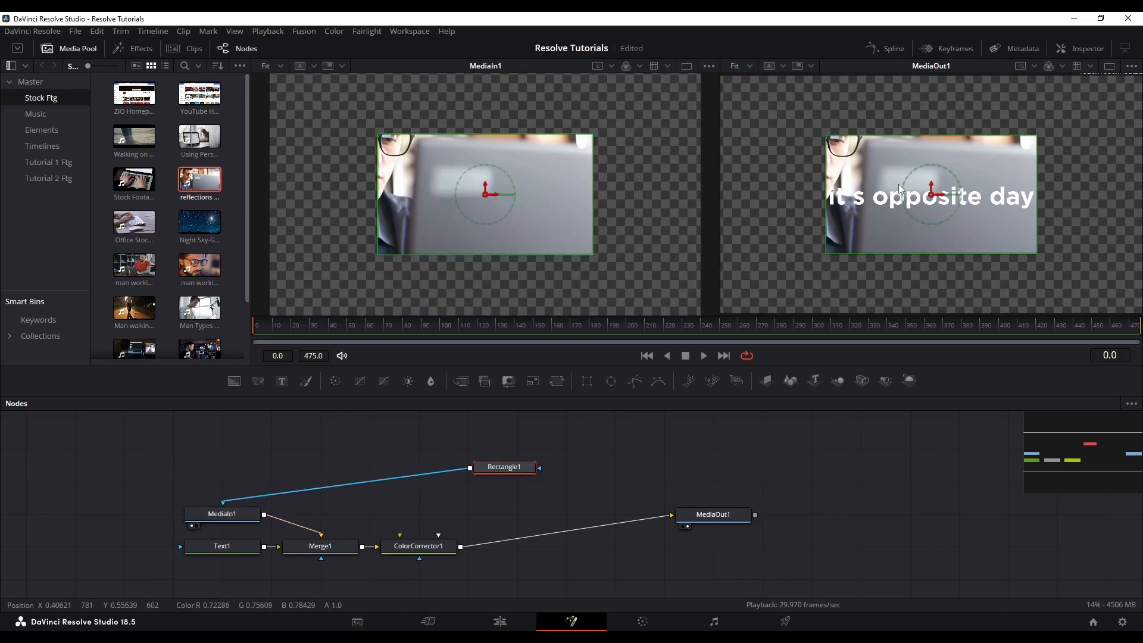
left_click_drag(932, 194, 856, 170)
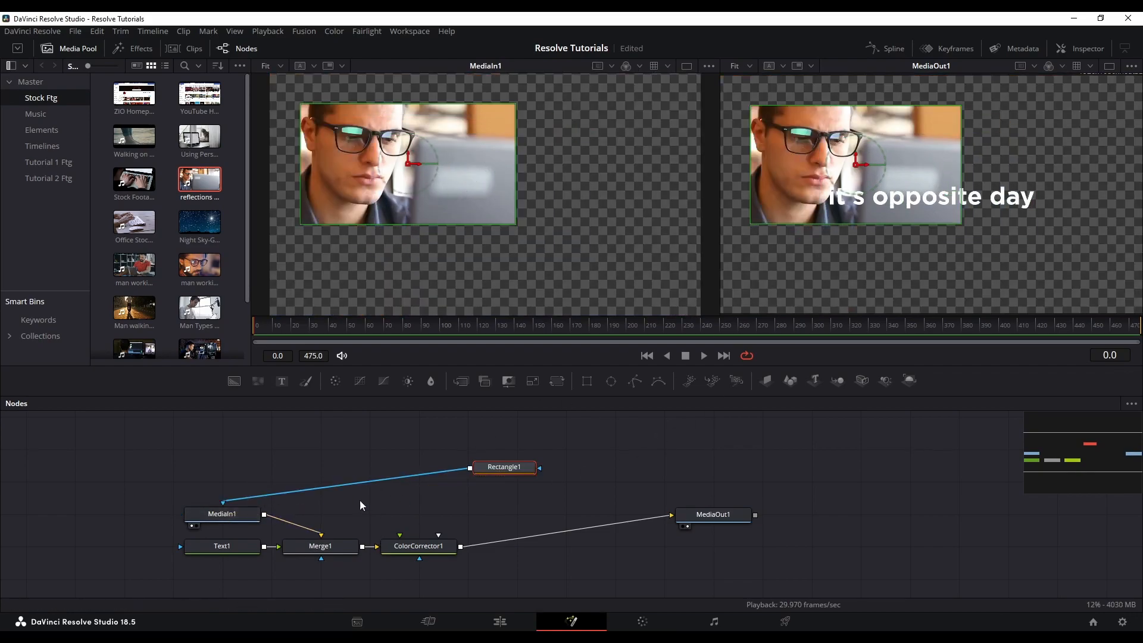
left_click(230, 546)
left_click_drag(932, 193, 855, 179)
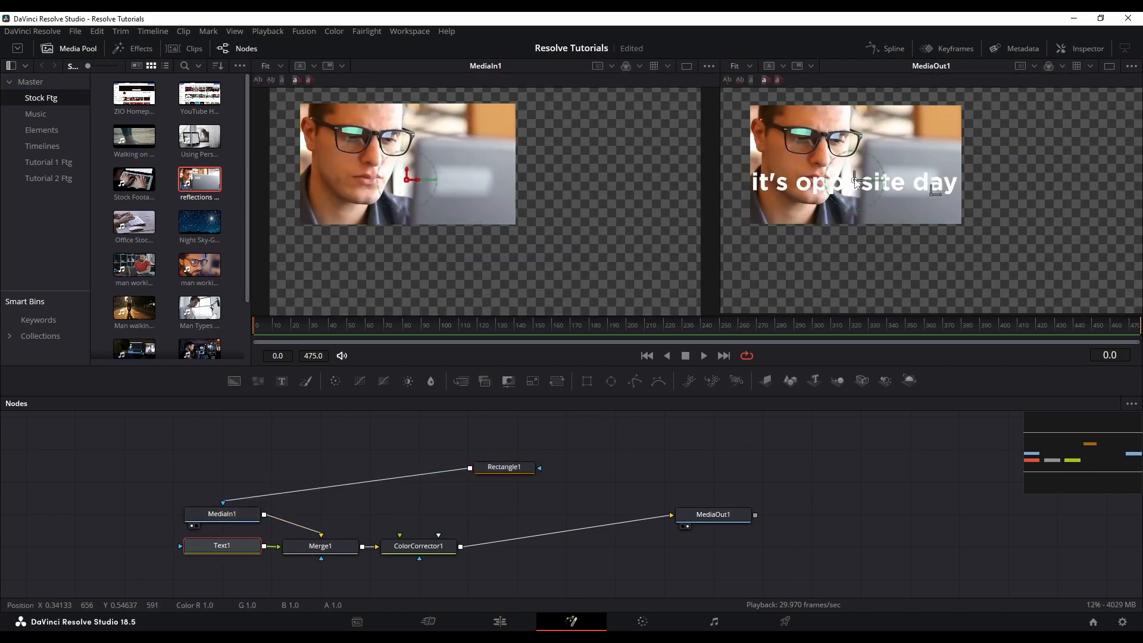
Set ColorCorrector1's saturation to 1.086 and gamma to 0.95, and hide its settings again.
left_click(449, 546)
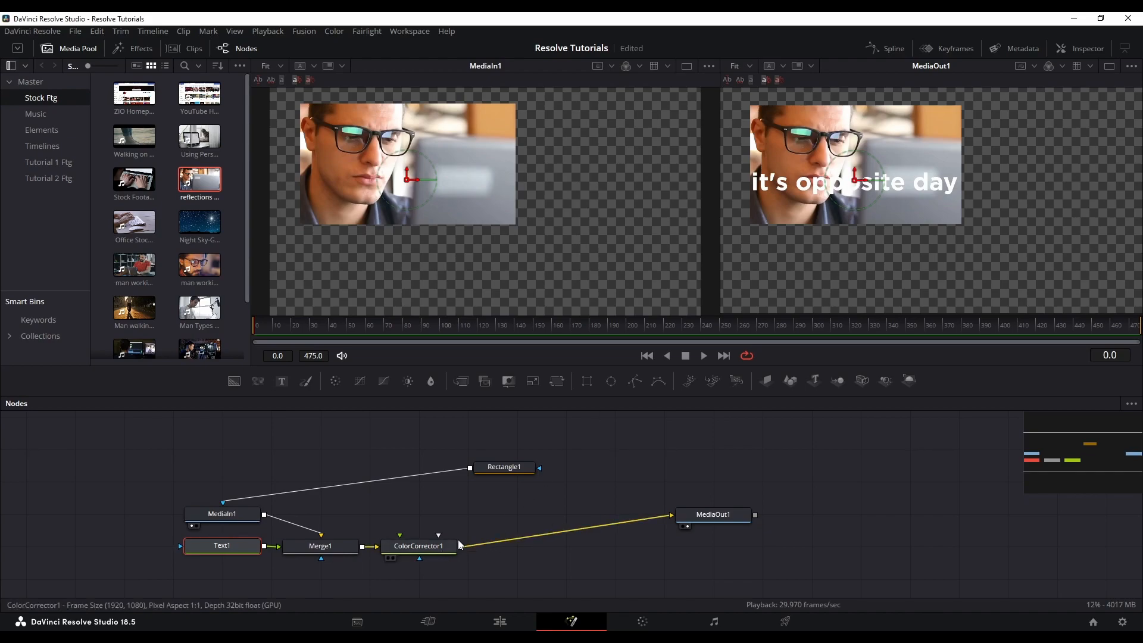
left_click(1078, 48)
left_click_drag(1027, 359, 1078, 365)
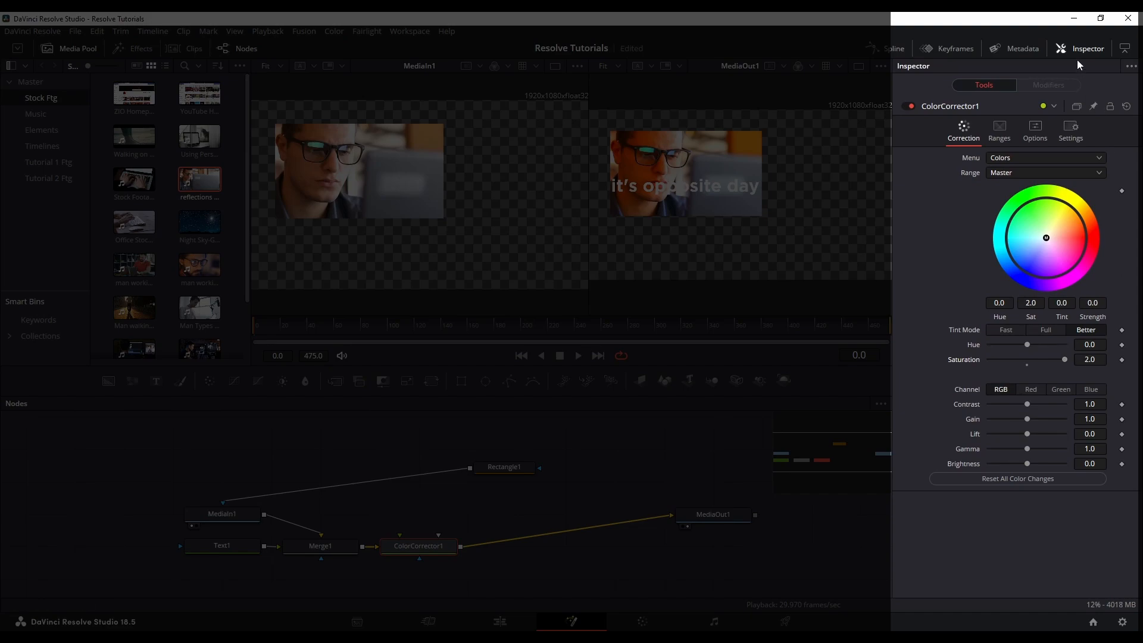
double_click(976, 358)
left_click_drag(1090, 360, 1098, 359)
left_click_drag(1027, 449, 1027, 451)
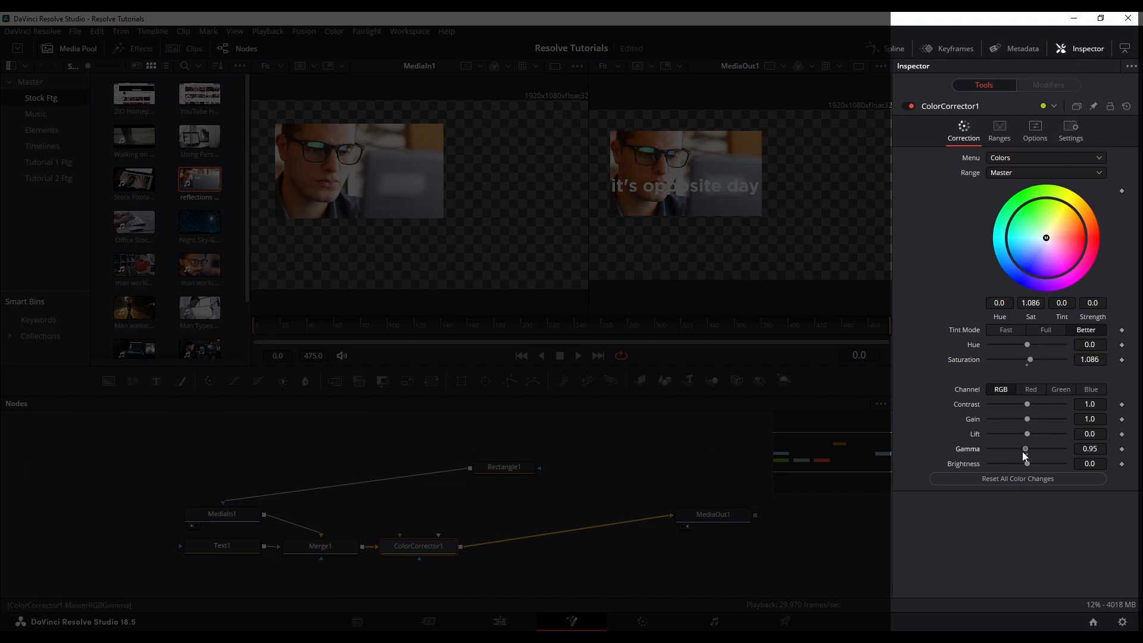
left_click(1093, 53)
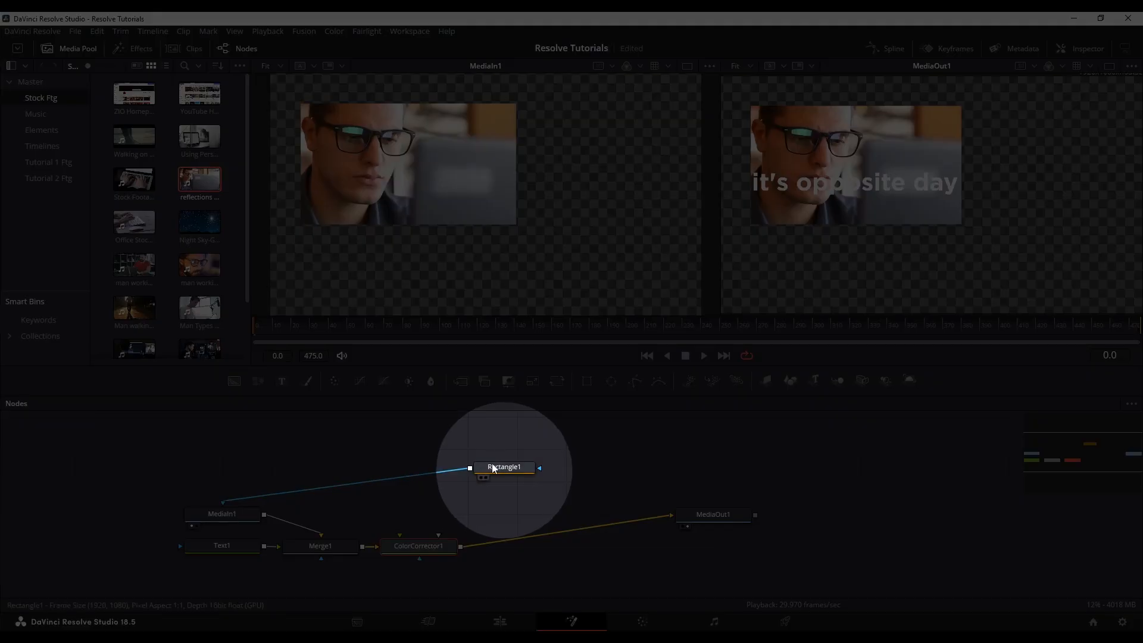
Move the Rectangle1 node directly above the MediaIn1 node it masks.
left_click_drag(474, 468, 199, 470)
left_click(230, 515)
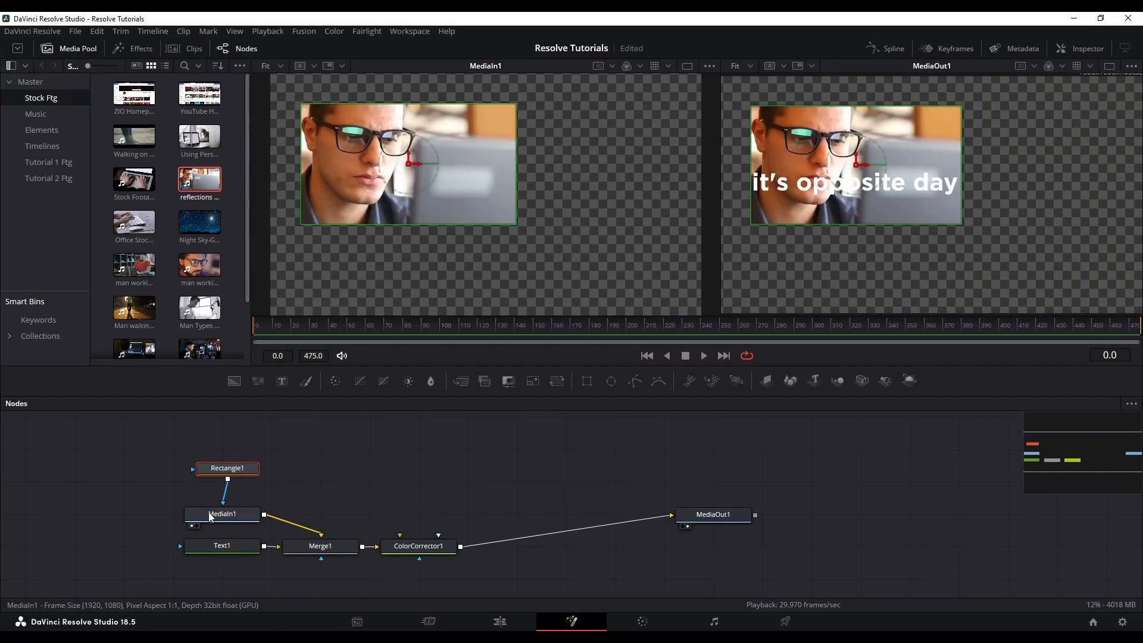
left_click(210, 515)
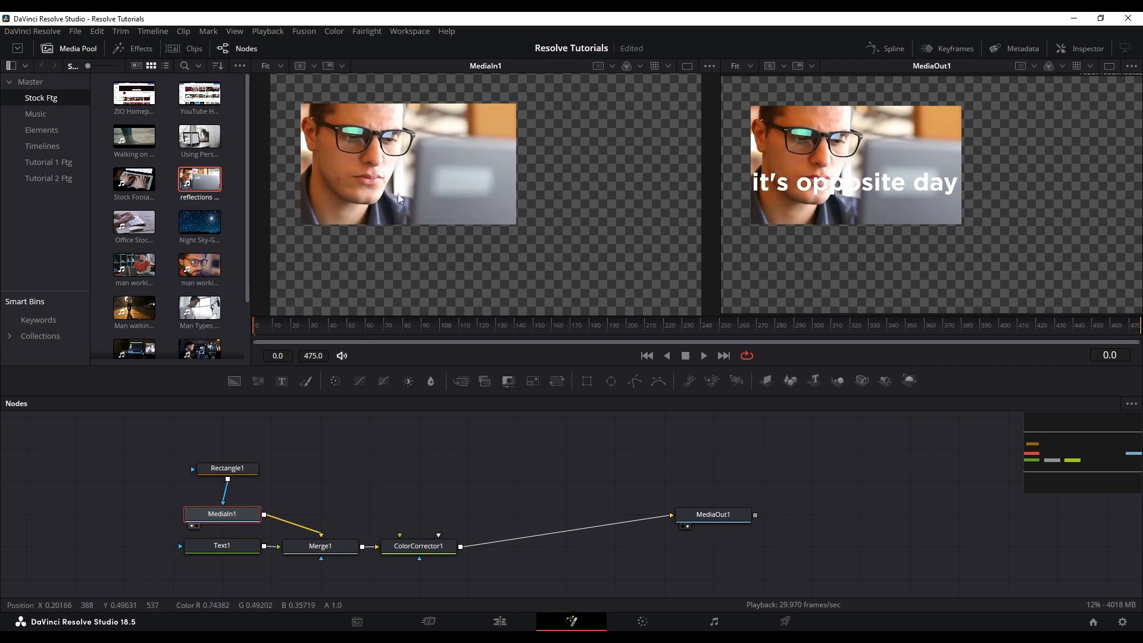
left_click(228, 468)
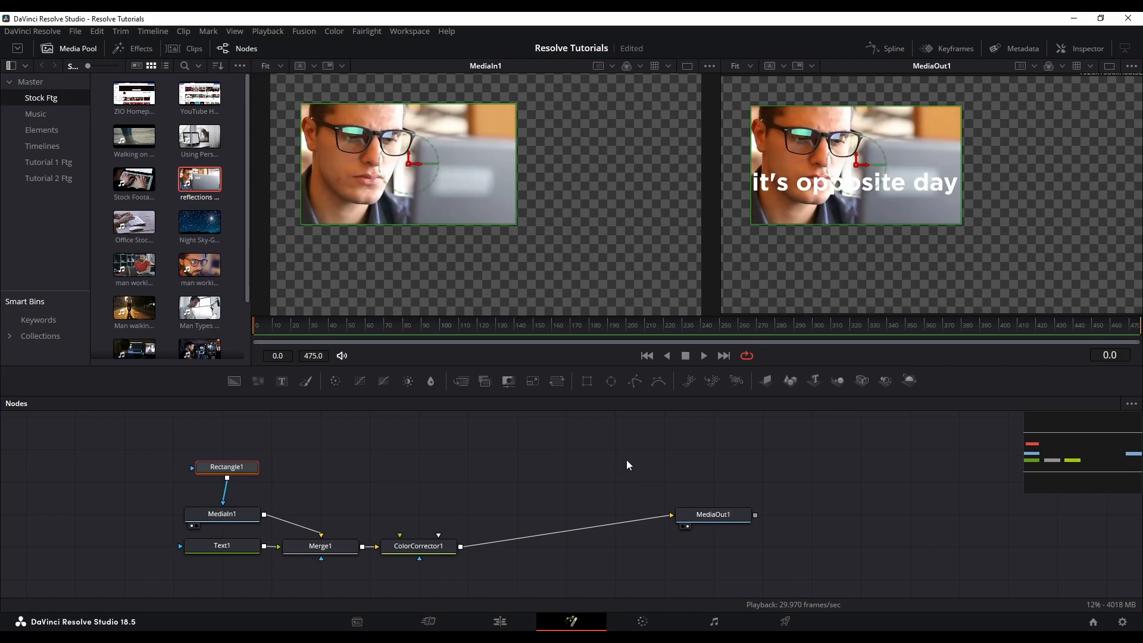
Arrange Merge1 and ColorCorrector1 in a row between MediaIn1 and MediaOut1, with Text1 above Merge1 and Rectangle1 above MediaIn1.
left_click_drag(319, 542, 327, 507)
left_click_drag(257, 549, 353, 473)
left_click(231, 513)
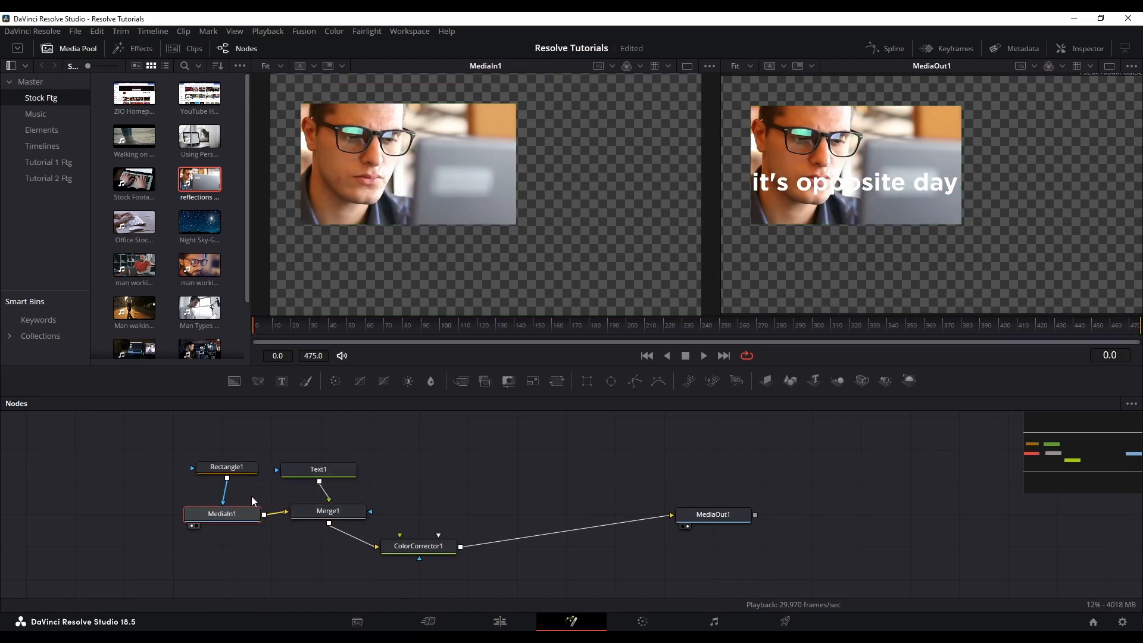
left_click_drag(425, 549, 437, 517)
left_click_drag(321, 470, 334, 467)
left_click_drag(437, 519, 430, 522)
left_click_drag(249, 465, 235, 460)
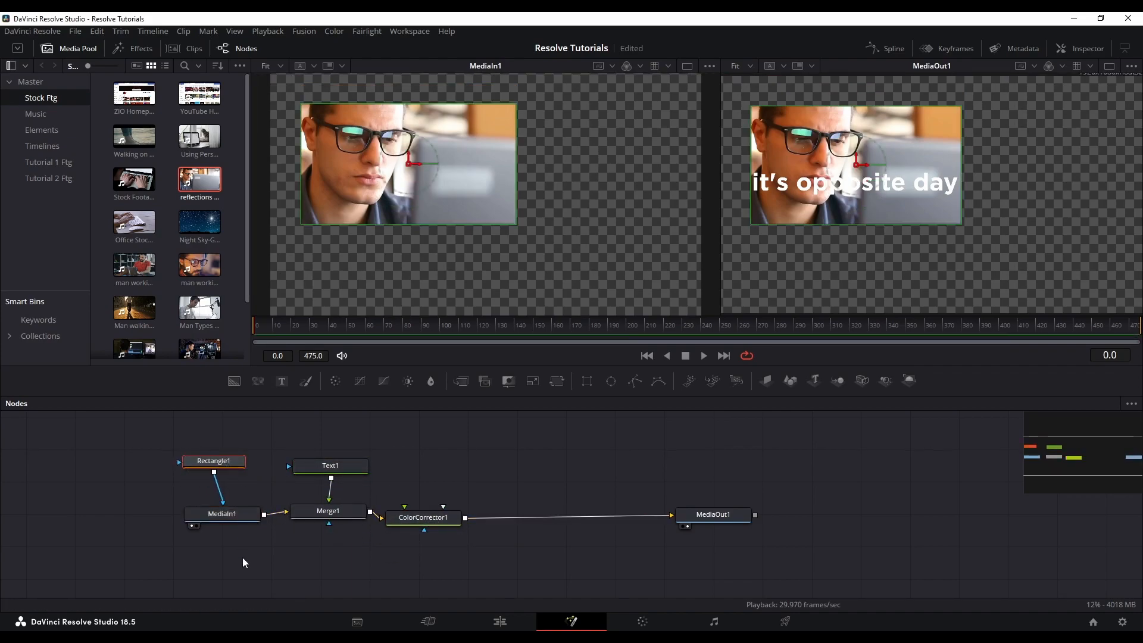
left_click(241, 516)
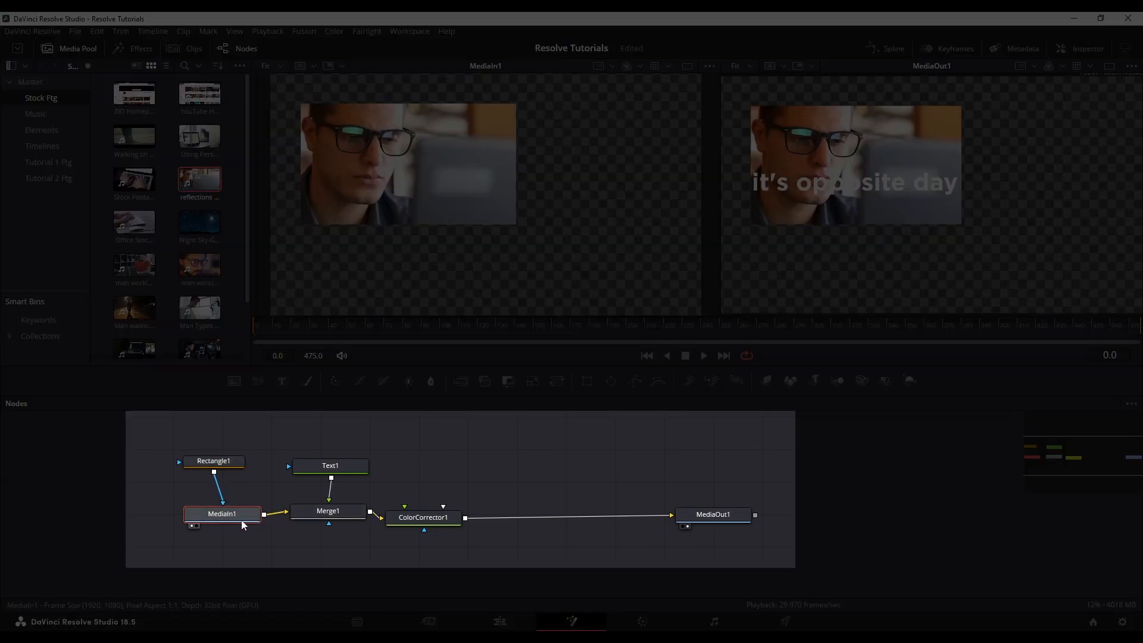
left_click(293, 464)
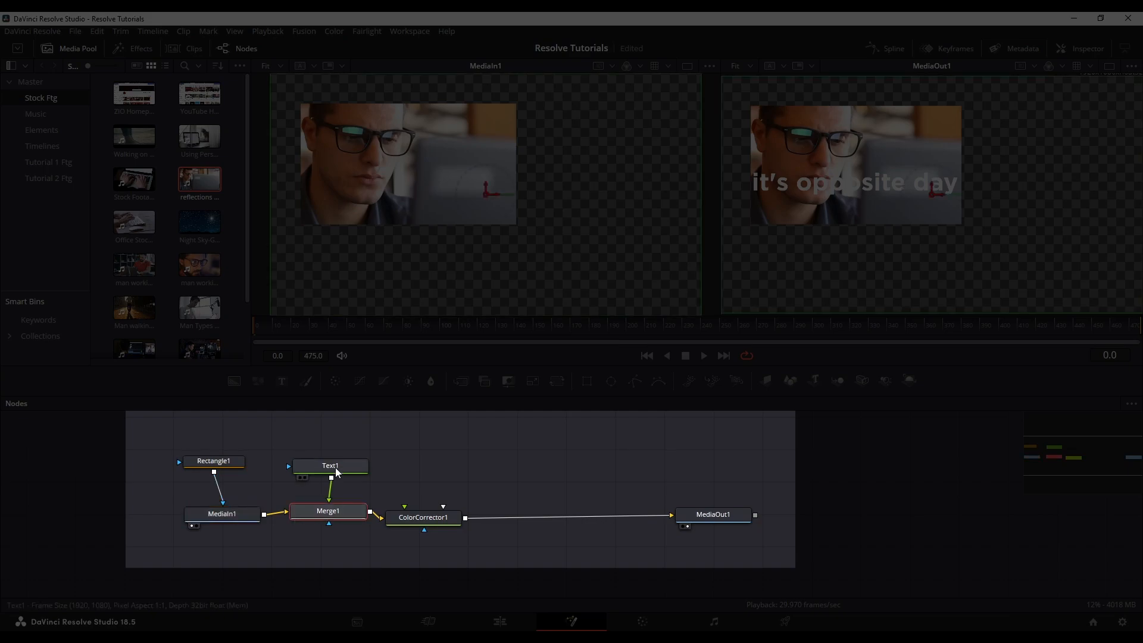
left_click(400, 518)
left_click(700, 519)
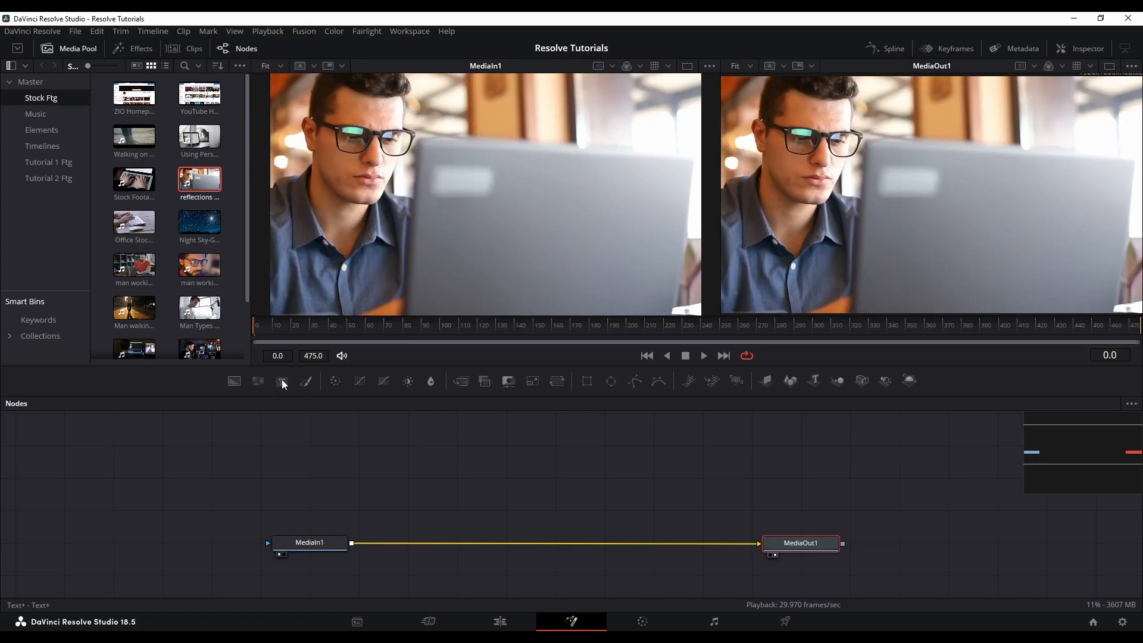
Add an unconnected Text+ node above the MediaIn1–MediaOut1 line and show it in the first viewer.
left_click_drag(281, 379, 418, 493)
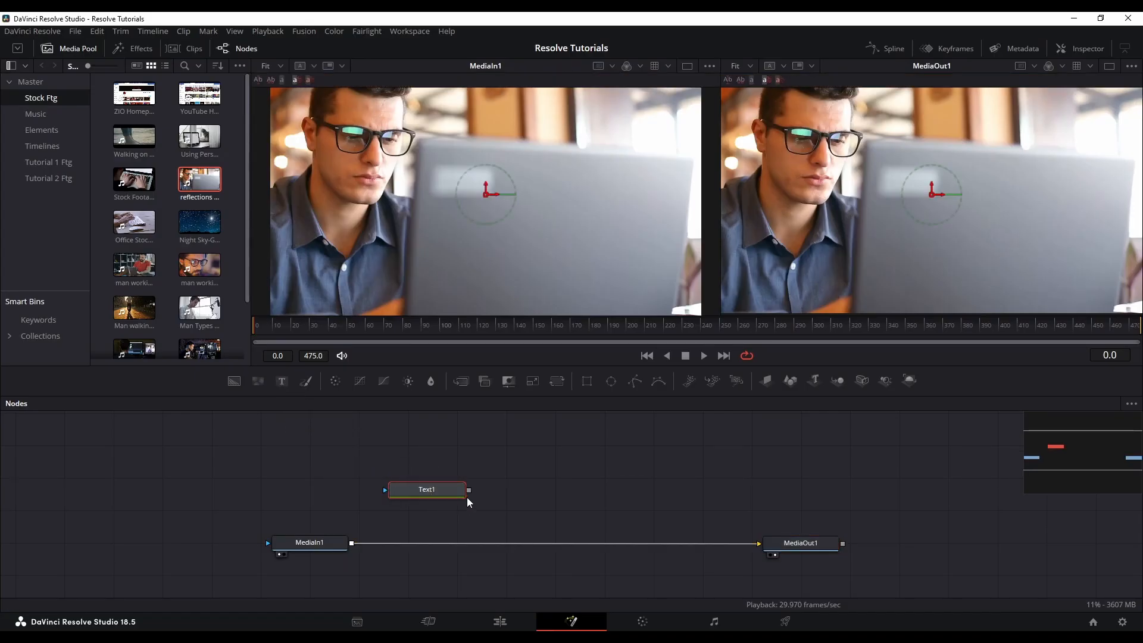
key("1")
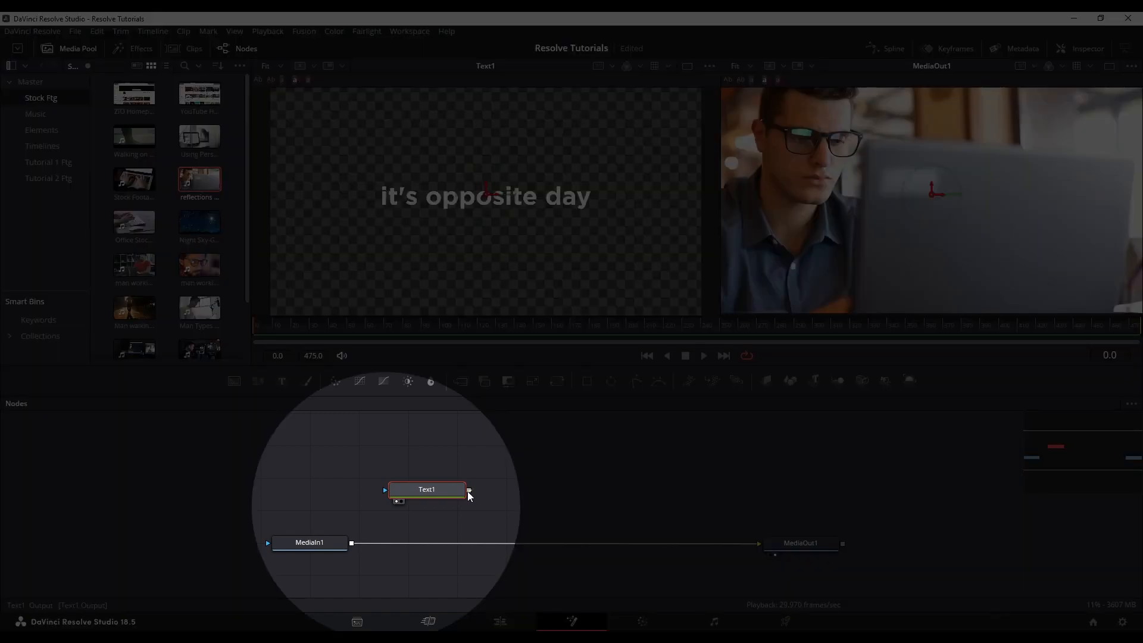
Merge Text1 over MediaIn1 by linking Text1's output to MediaIn1's output, and show Merge1 in the first viewer.
left_click_drag(468, 491, 352, 544)
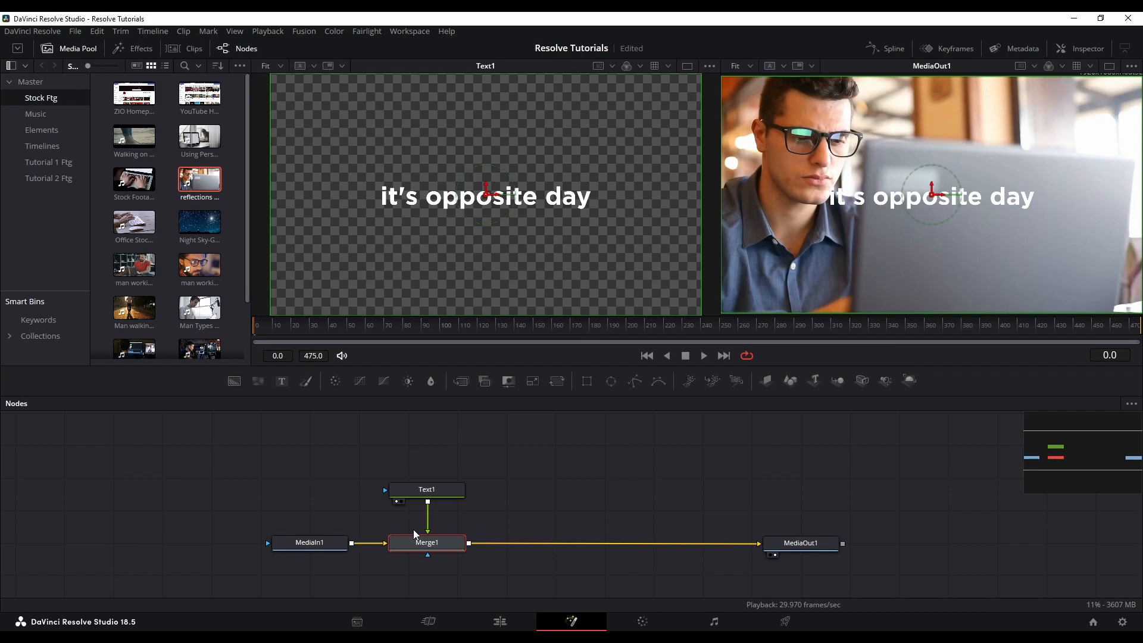
key("ctrl+z")
left_click_drag(469, 489, 351, 545)
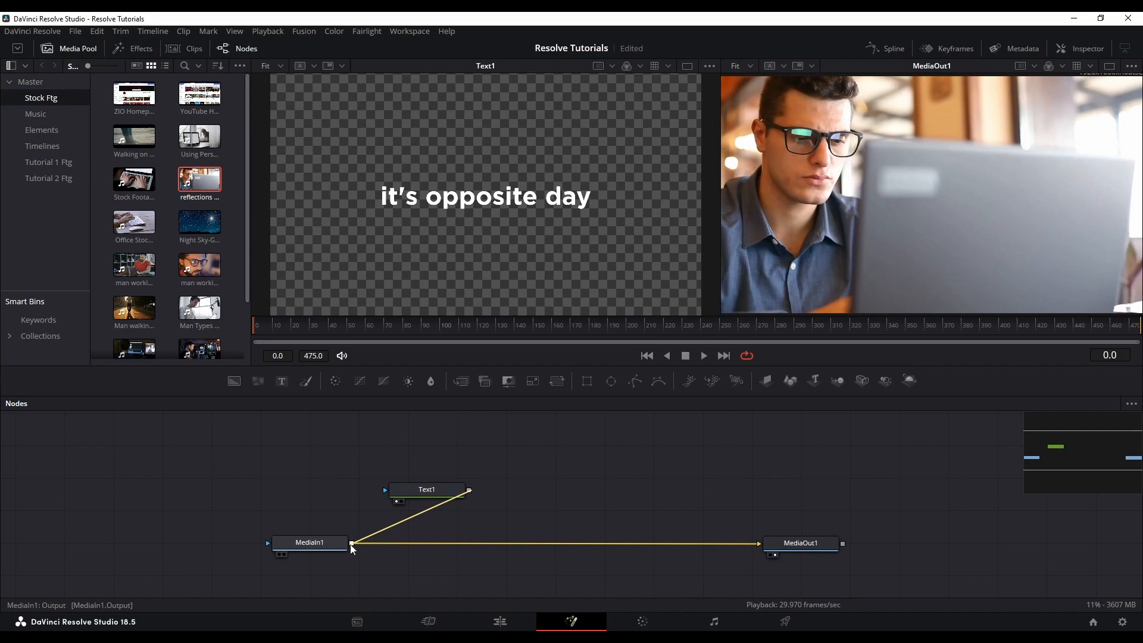
left_click_drag(351, 548, 351, 548)
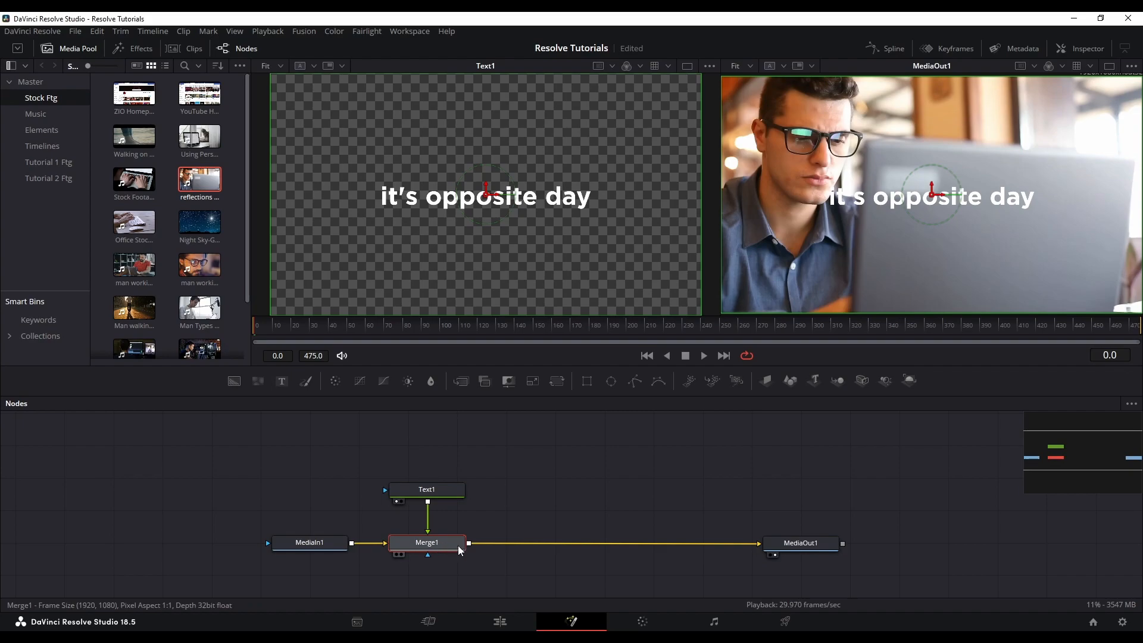
key("1")
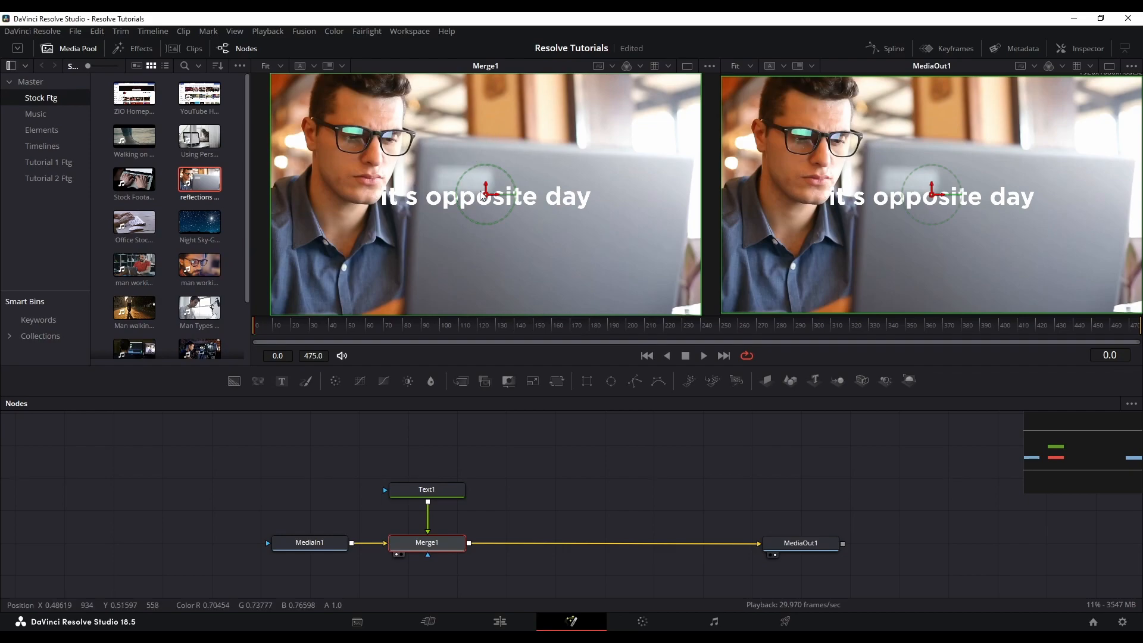
left_click(444, 485)
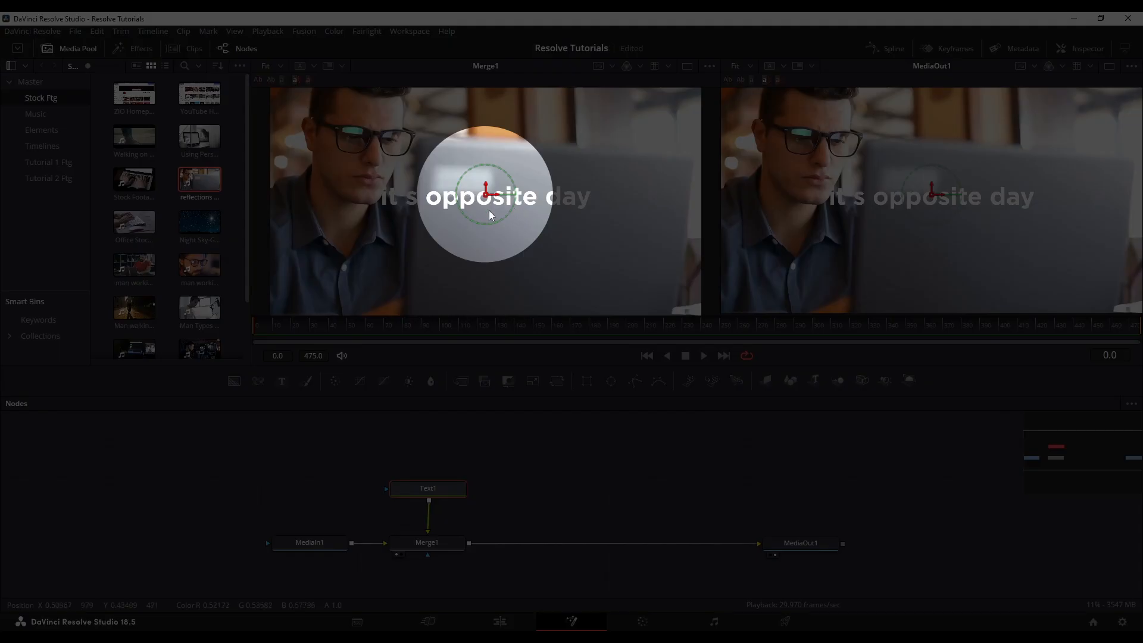
Zoom in on the title in the first viewer and inspect Text1's layout settings.
scroll(489, 201, "up", 3)
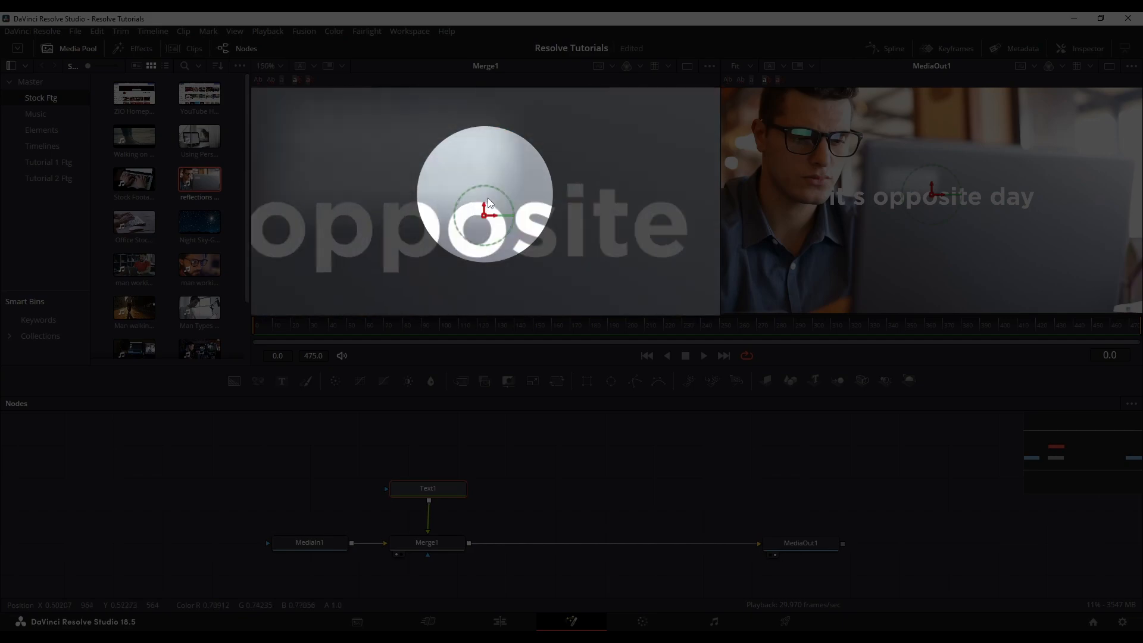
scroll(489, 201, "up", 5)
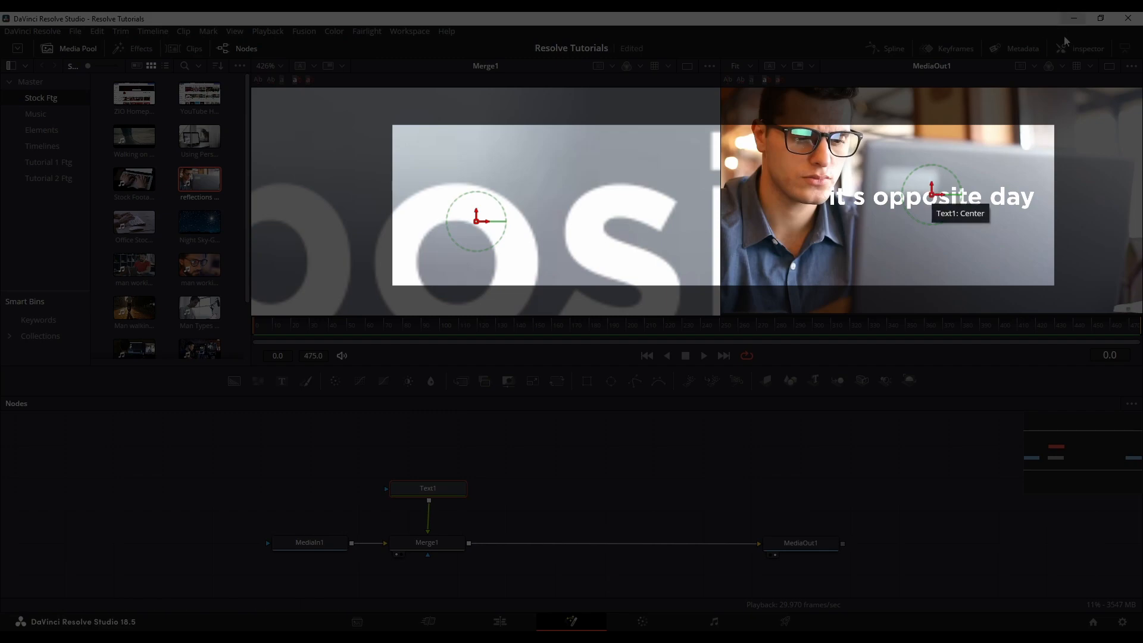
left_click(1081, 48)
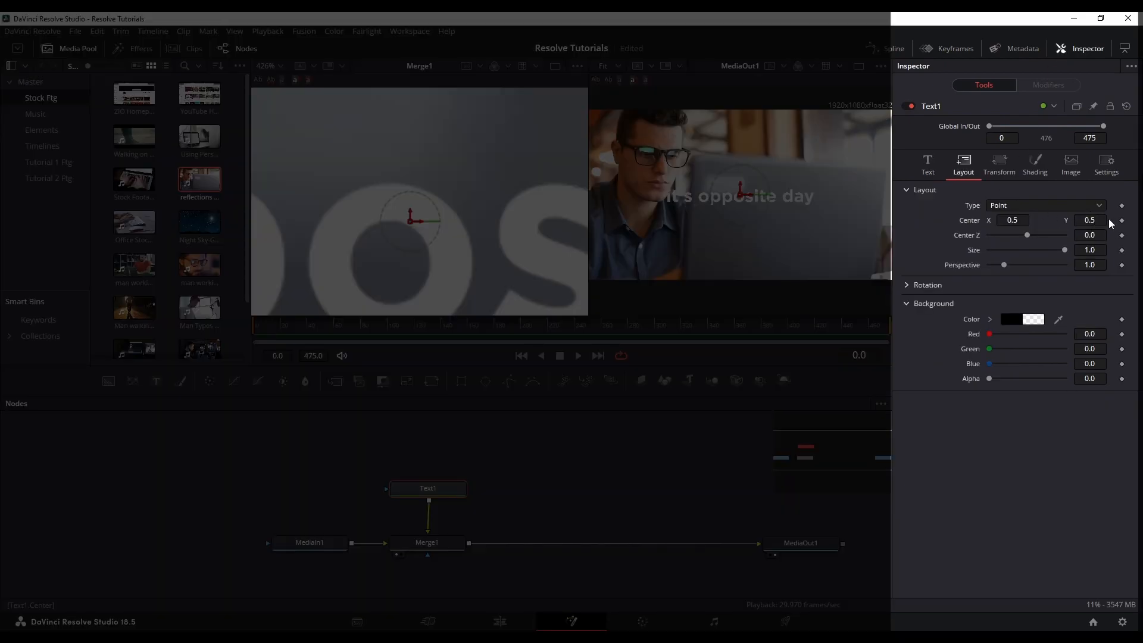
left_click_drag(1111, 222, 1044, 218)
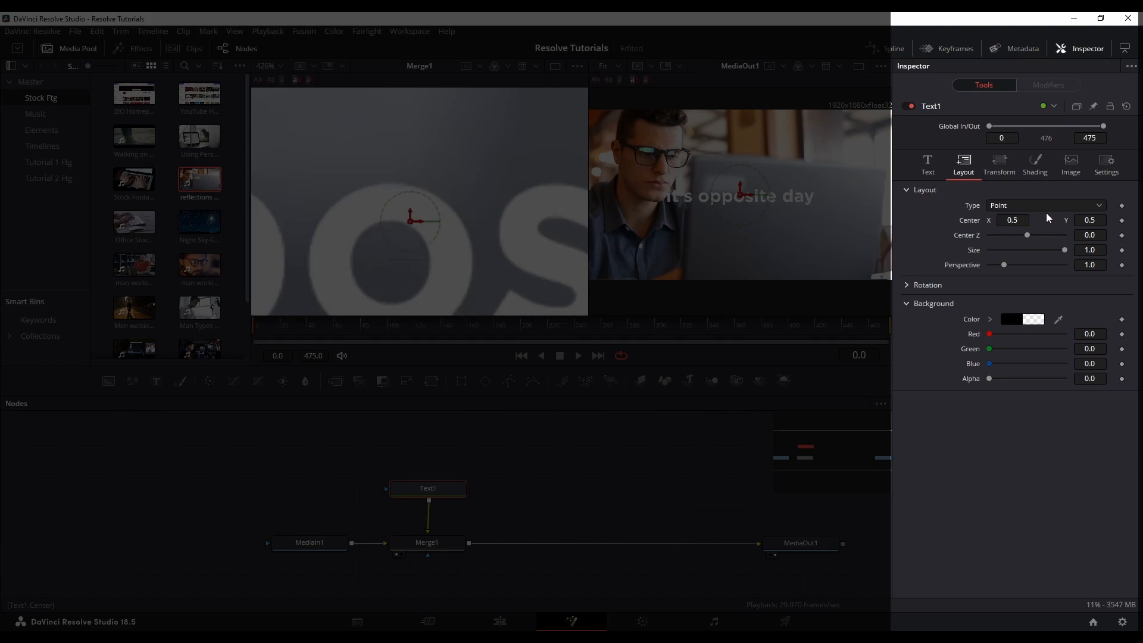
left_click(1061, 50)
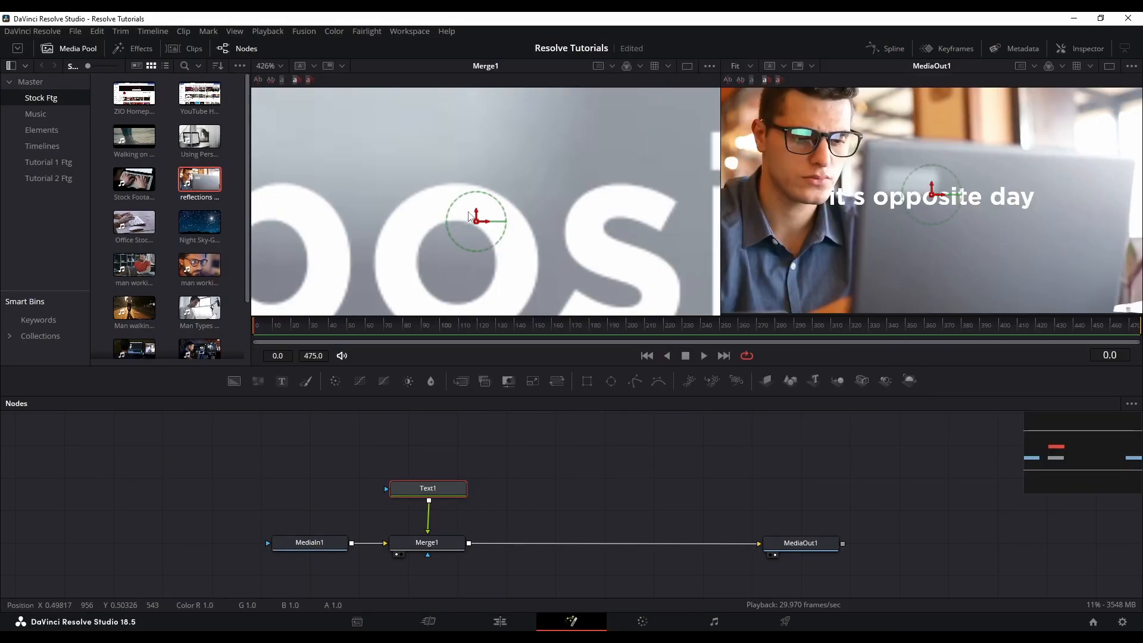
Move the title straight down to Center Y about 0.147, with the first viewer fitted to the frame, and save the project.
left_click_drag(476, 215, 491, 510)
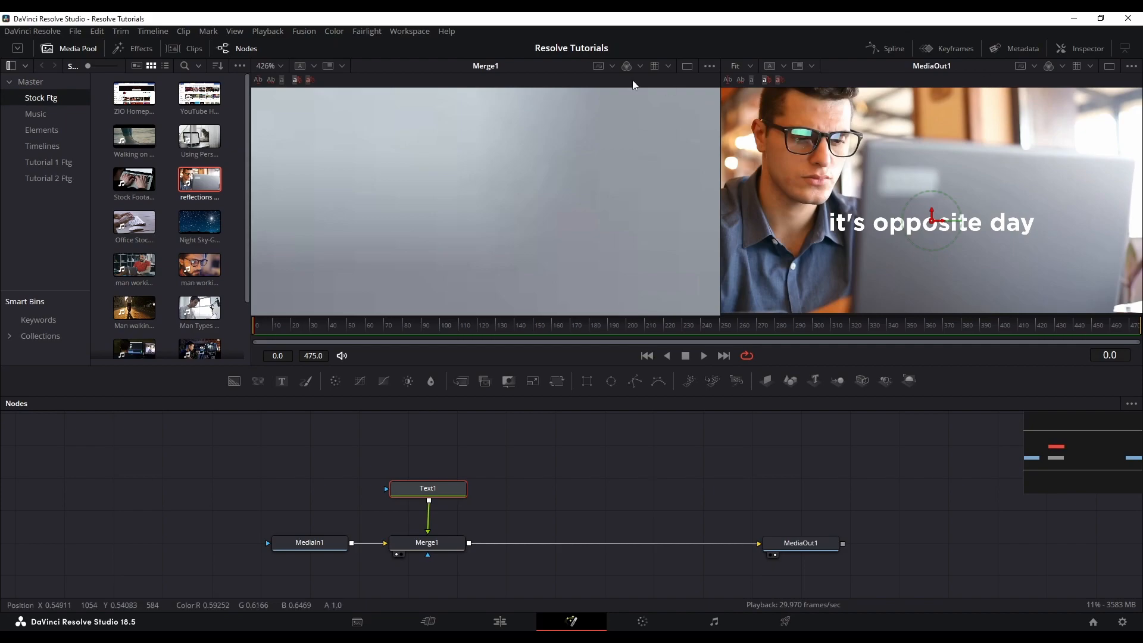
left_click(280, 66)
left_click(280, 81)
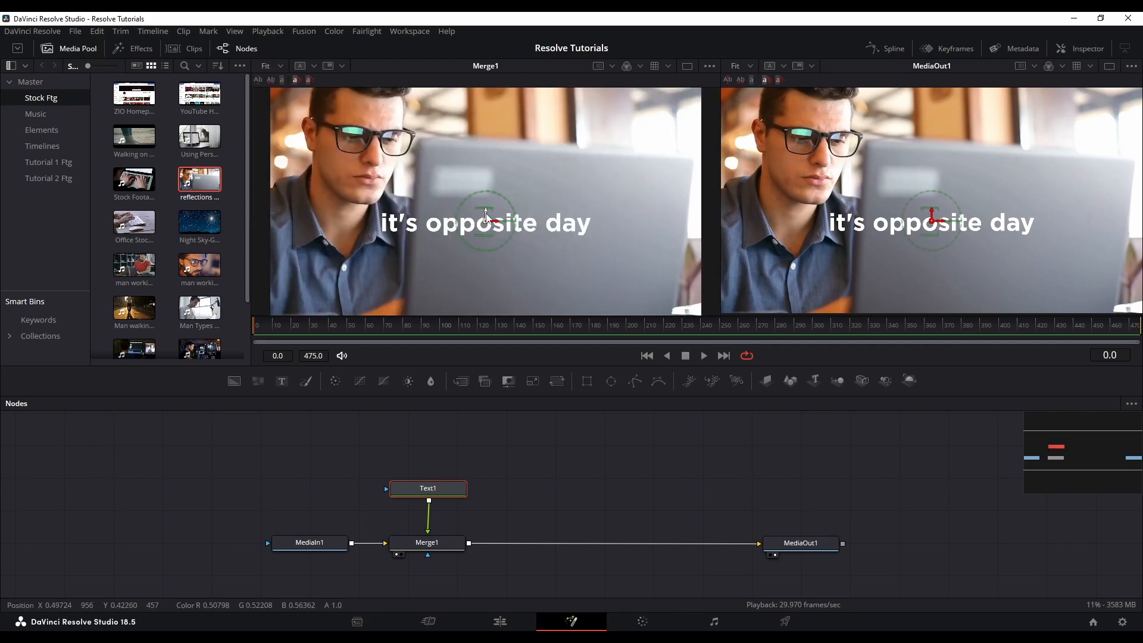
left_click_drag(486, 232, 485, 273)
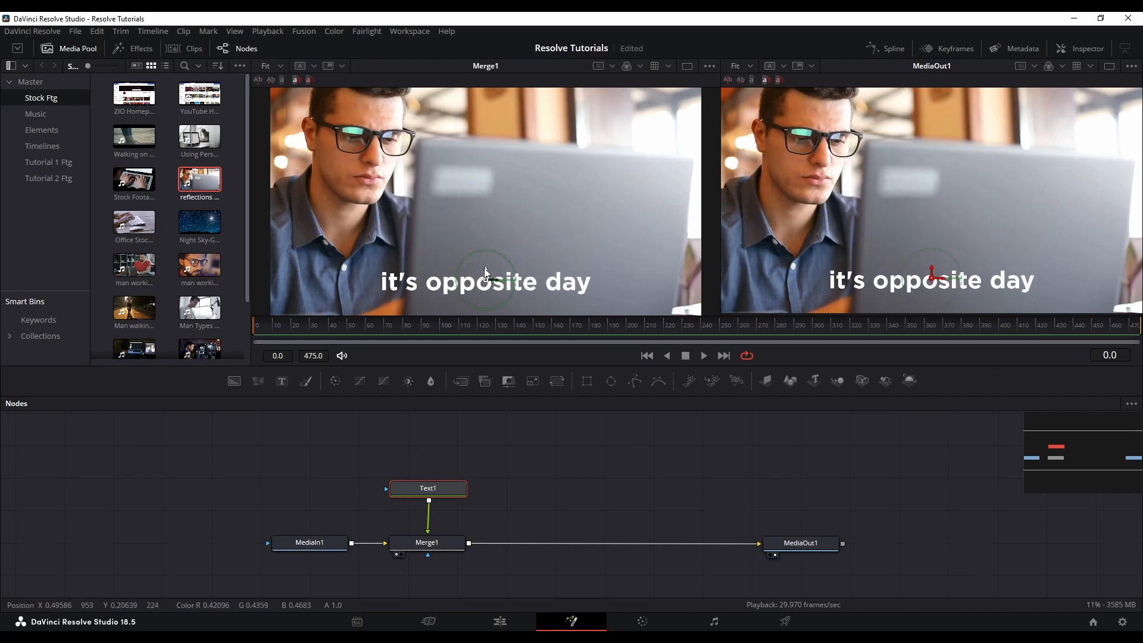
key("ctrl+s")
Try raising the title to Center Y about 0.286 with Text1's layout settings shown.
left_click(1064, 54)
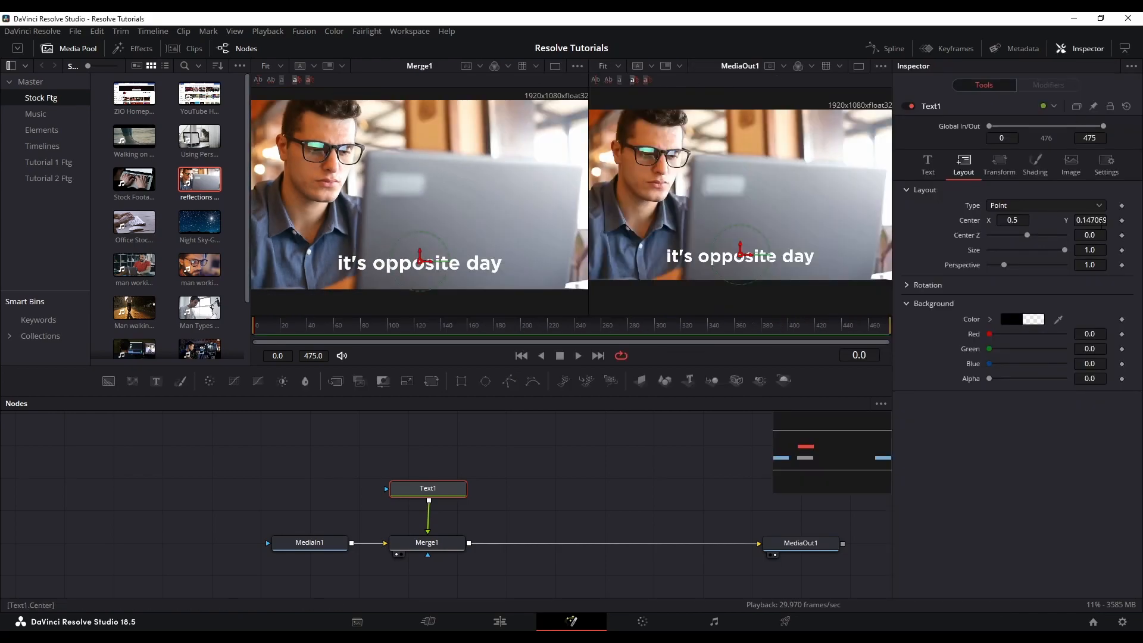
mouse_move(420, 249)
left_mouse_down()
mouse_move(420, 181)
mouse_move(421, 231)
left_mouse_up()
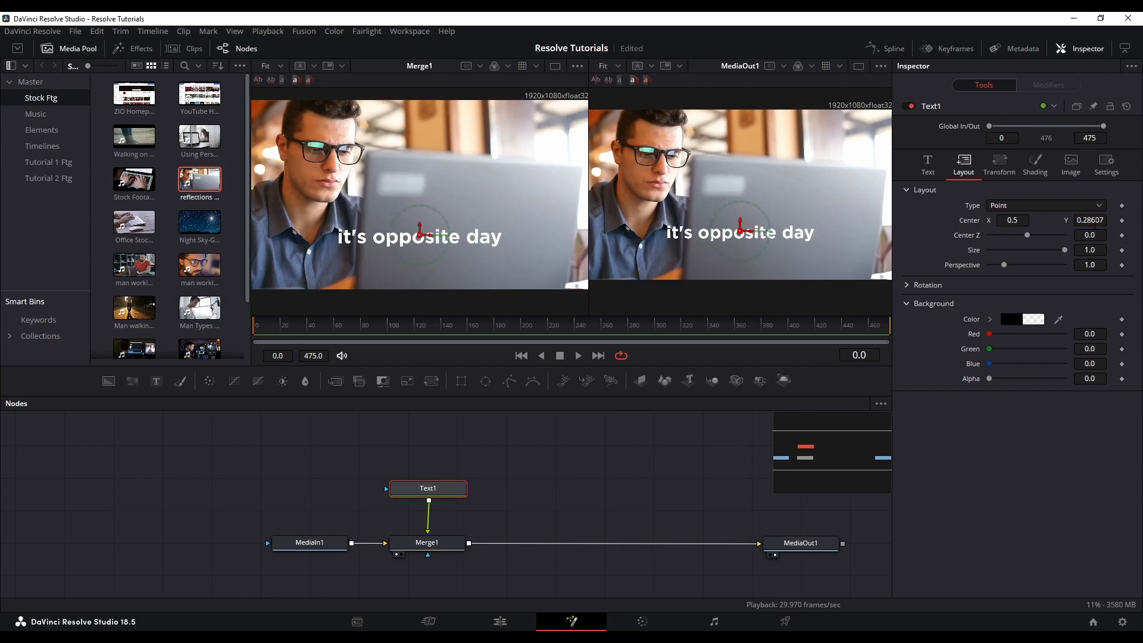
left_click(1062, 49)
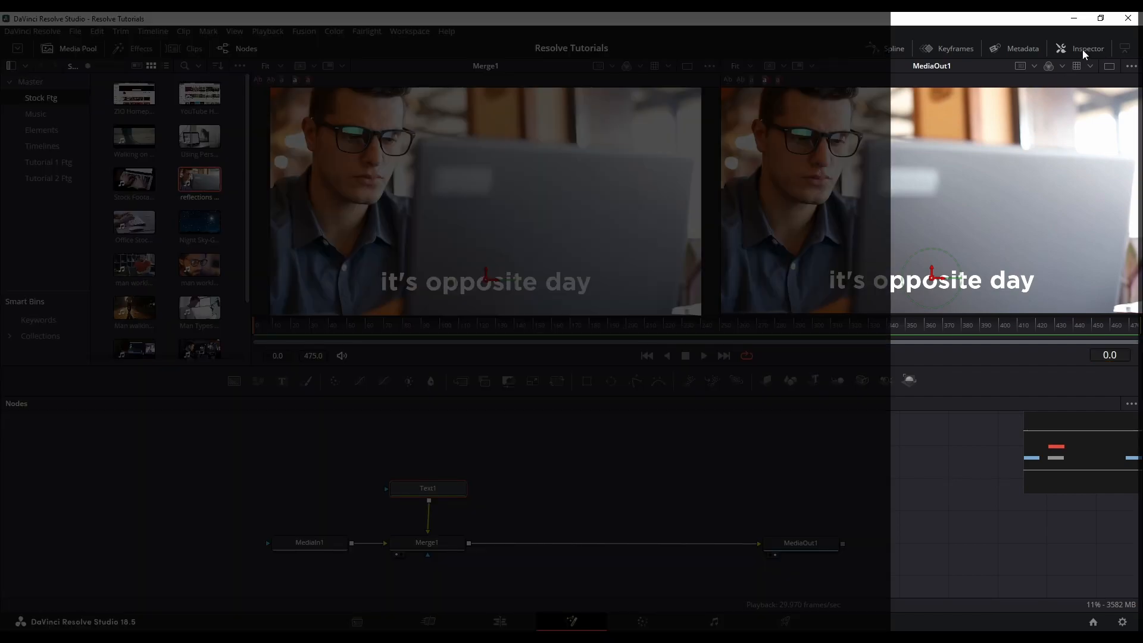
Add keyframes for Text1's text Size at frames 0, 20 and 40.
left_click(1081, 50)
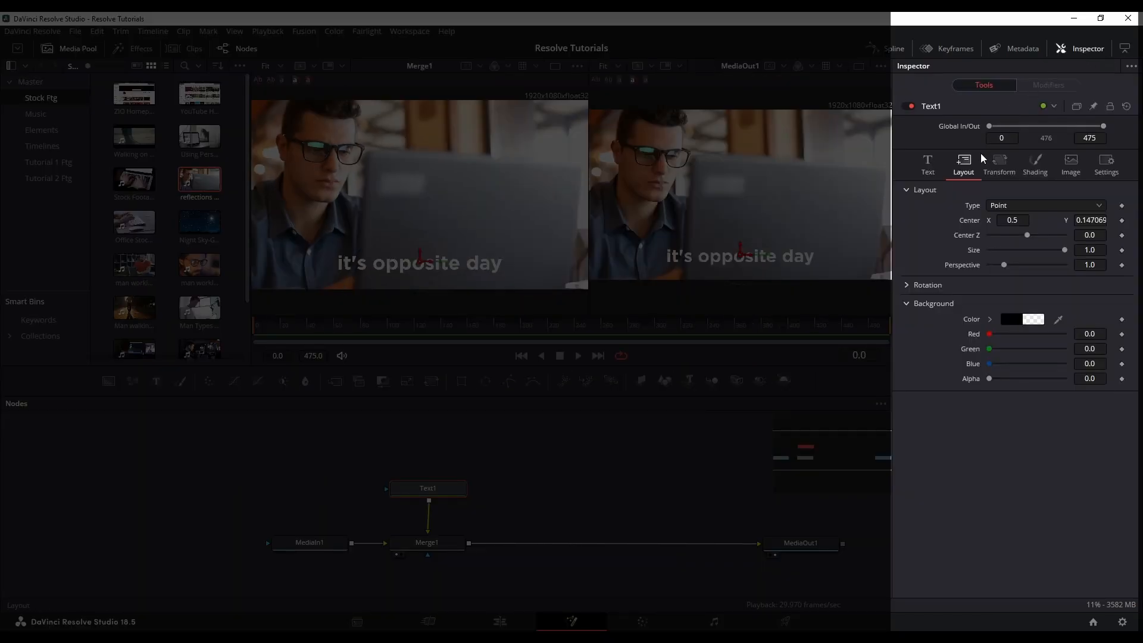
left_click(925, 163)
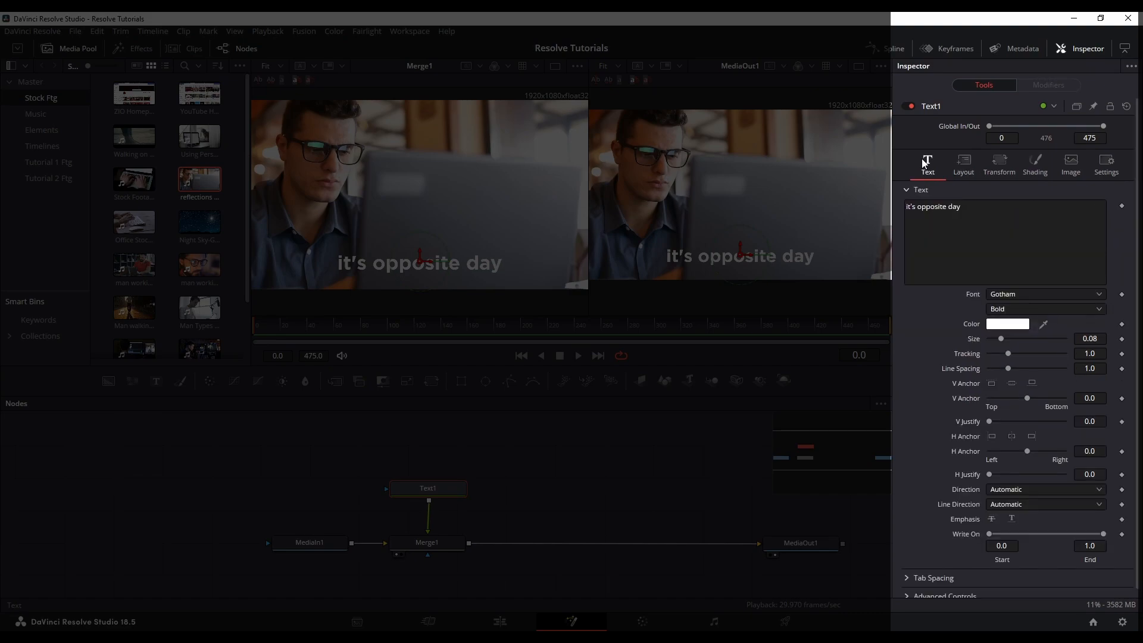
left_click(1122, 338)
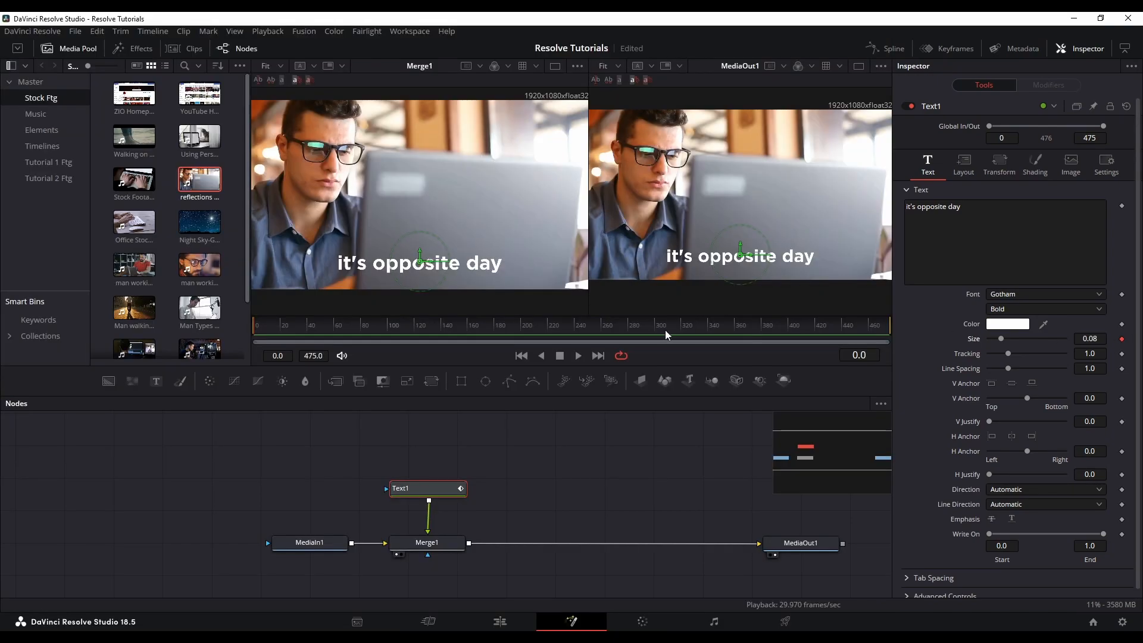
left_click(280, 327)
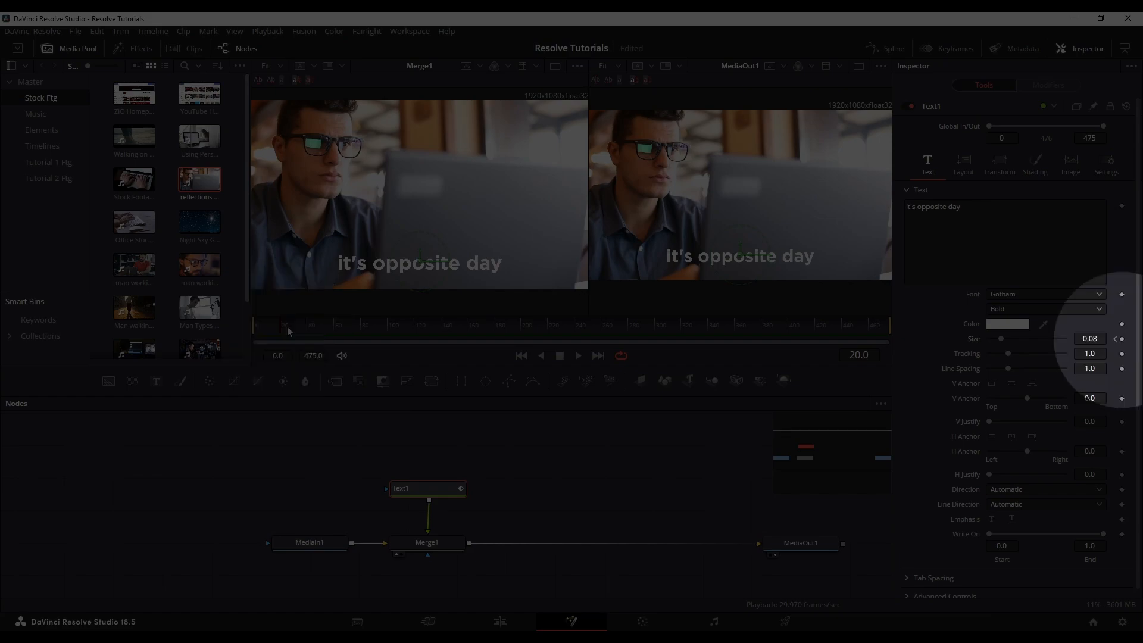
left_click(1122, 340)
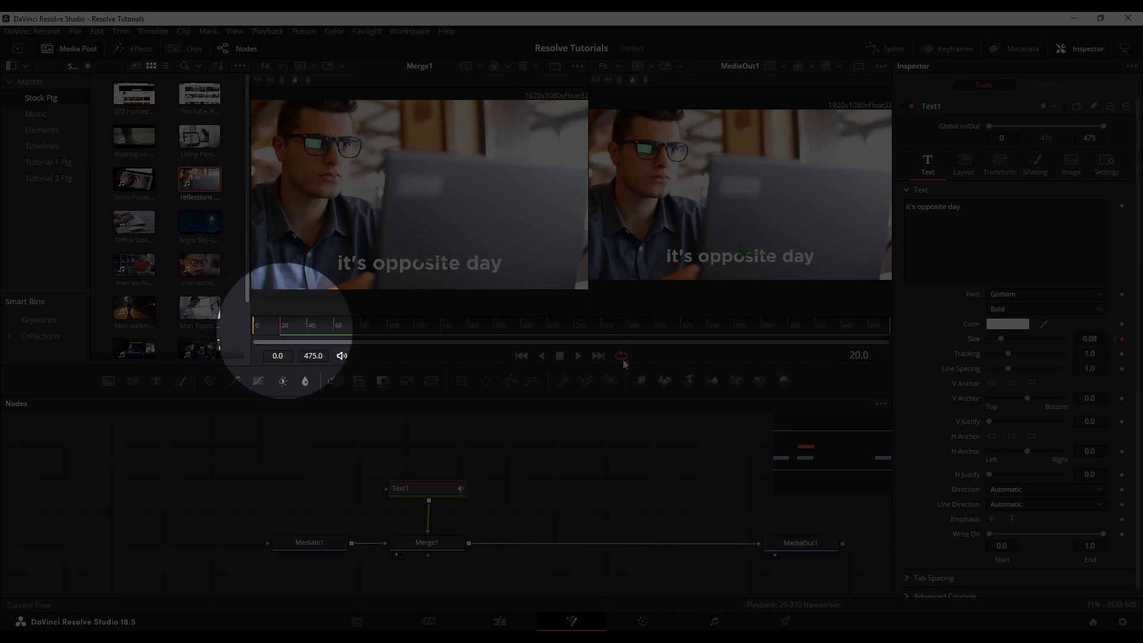
left_click(309, 332)
left_click_drag(309, 332, 308, 332)
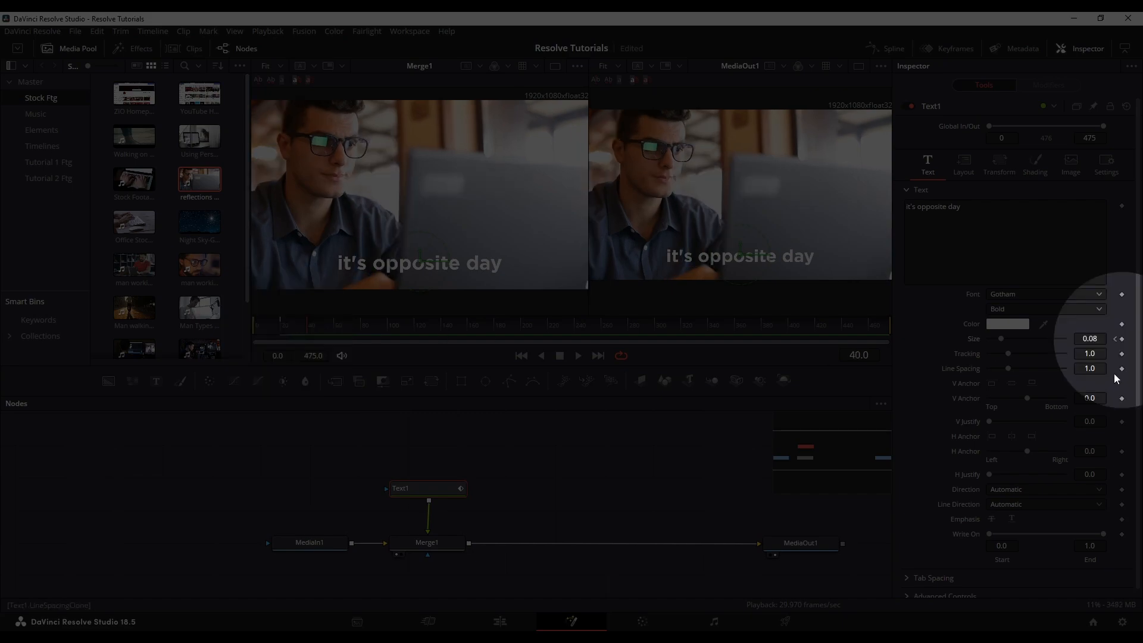
left_click(1122, 338)
Go back through the Size keyframes to frame 0 and set the text Size there to 0.0.
left_click(1115, 340)
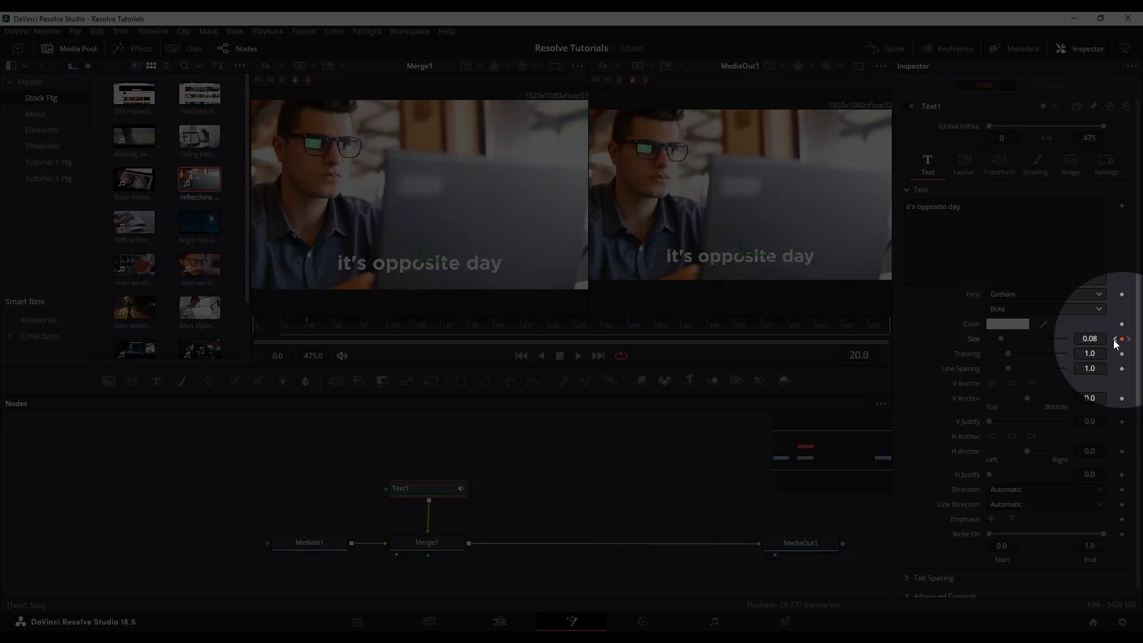
left_click(1114, 340)
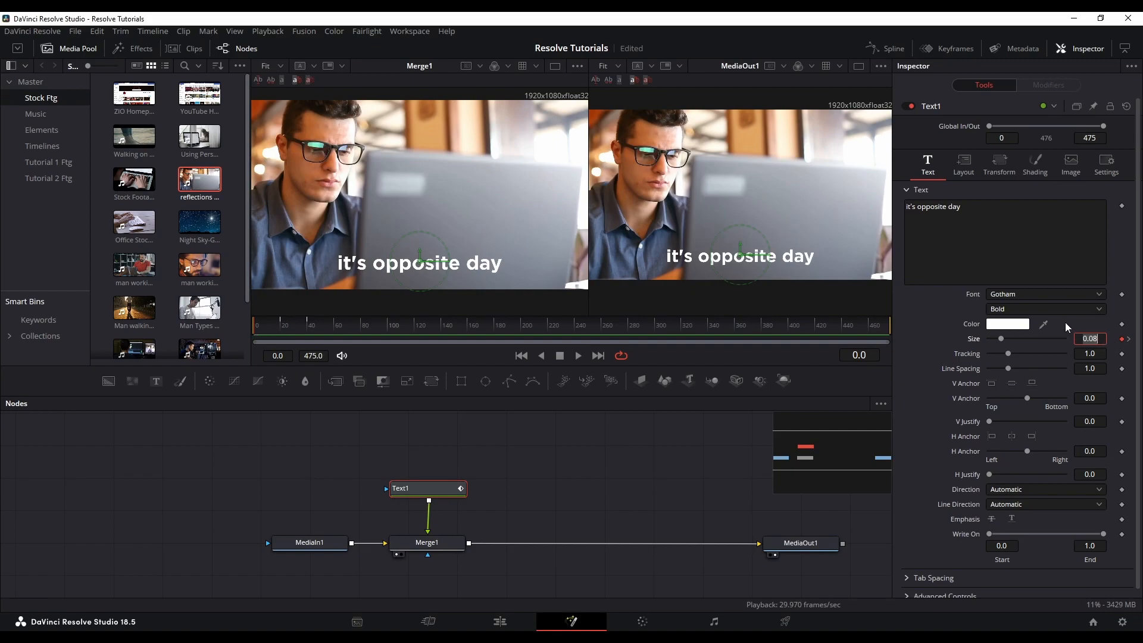
key("Return")
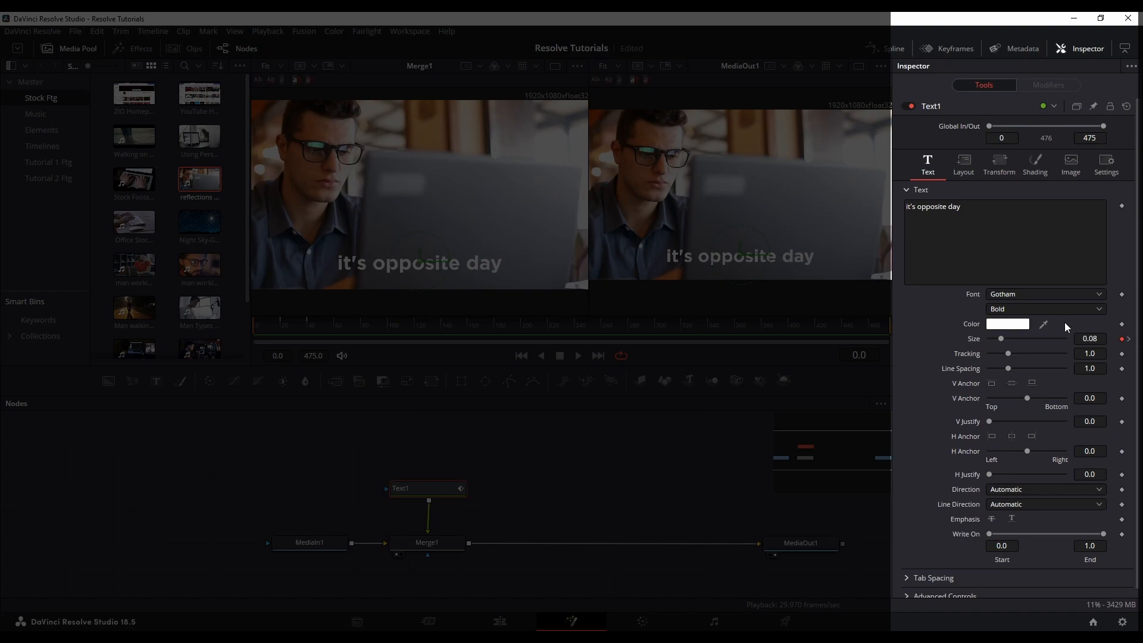
left_click_drag(1001, 338, 976, 343)
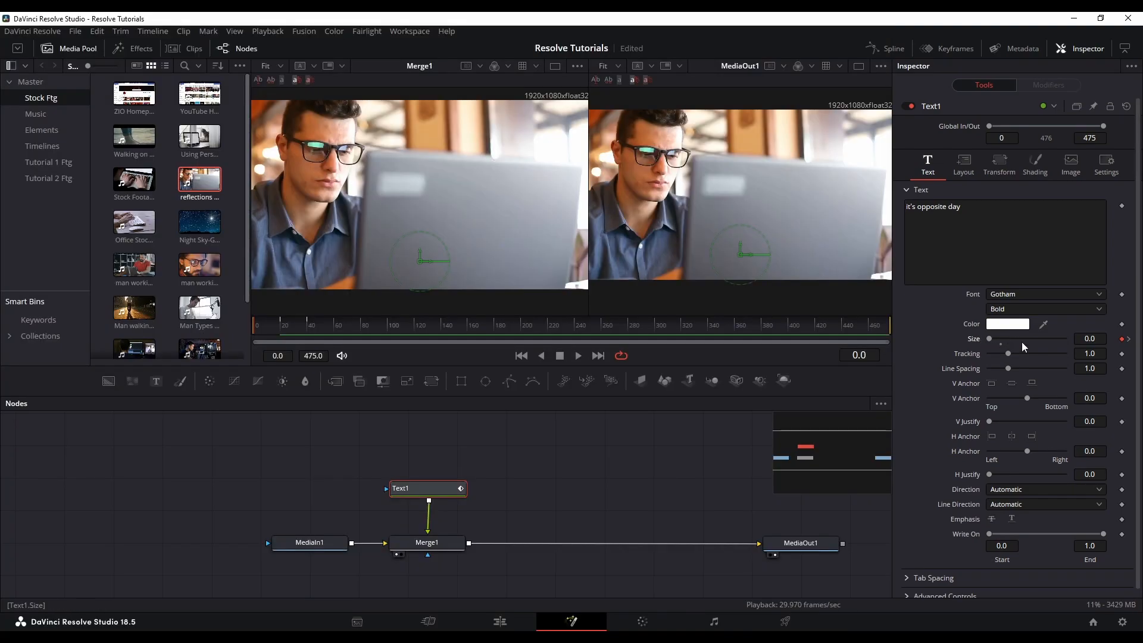
Set Text1's Size to about 0.096 at the frame 20 keyframe, and move on to the frame 40 keyframe.
left_click(1129, 339)
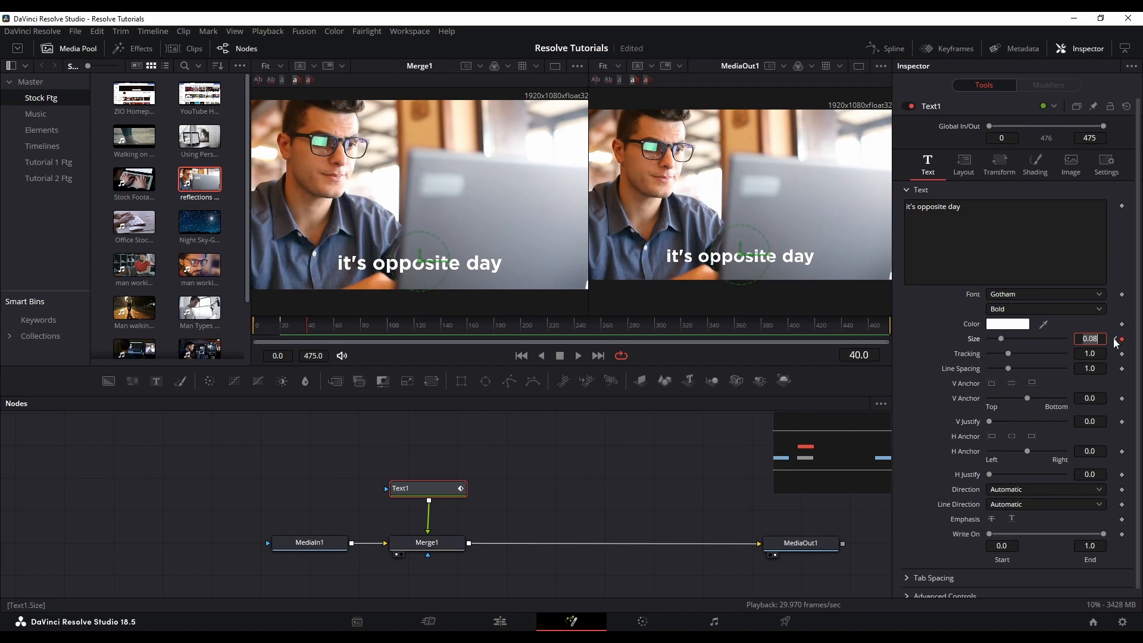
left_click(1115, 338)
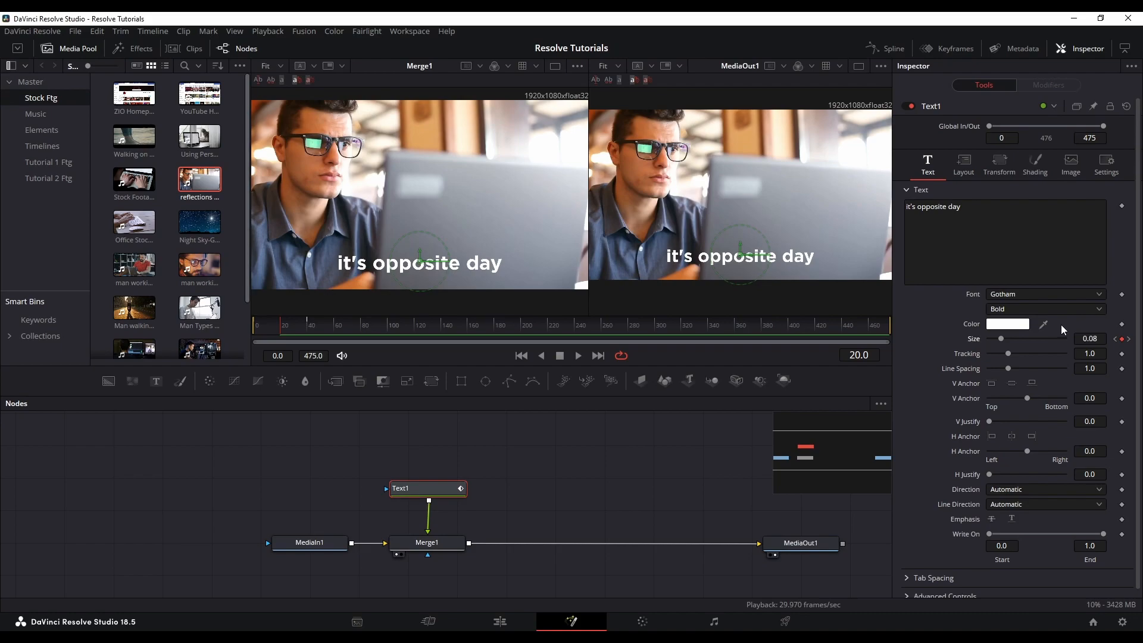
scroll(1089, 339, "up", 5)
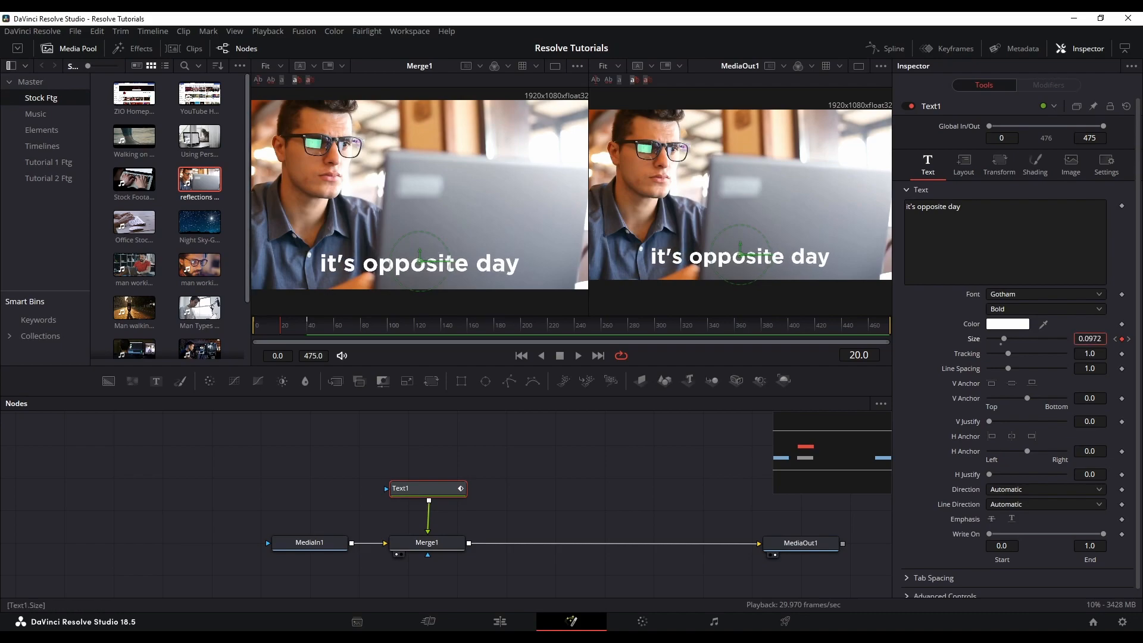
scroll(1089, 339, "down", 1)
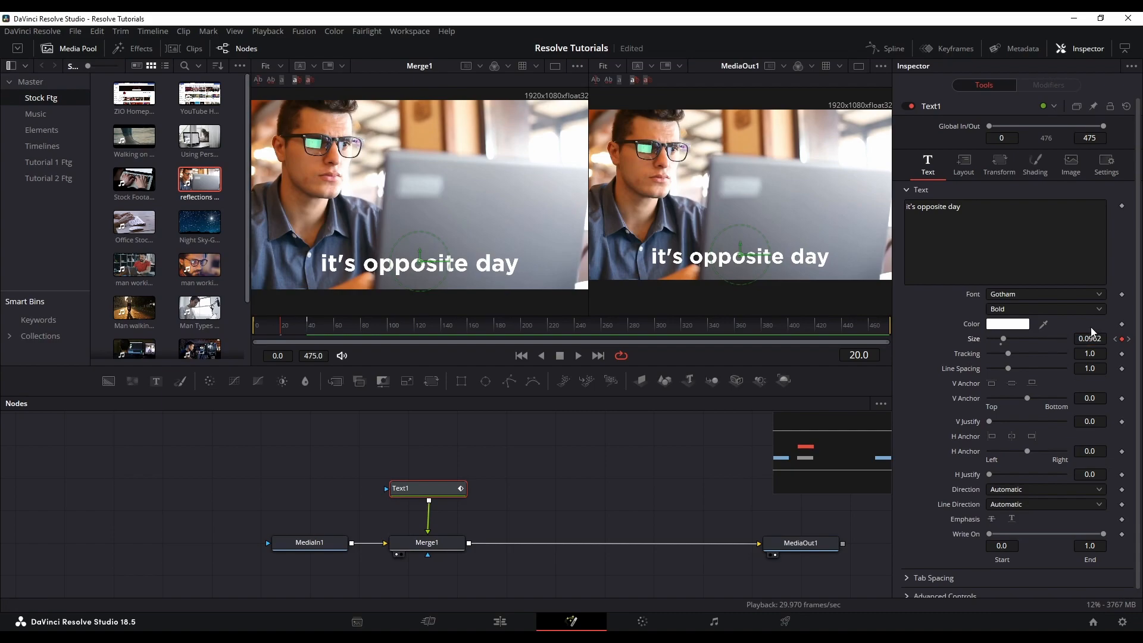
left_click(1128, 338)
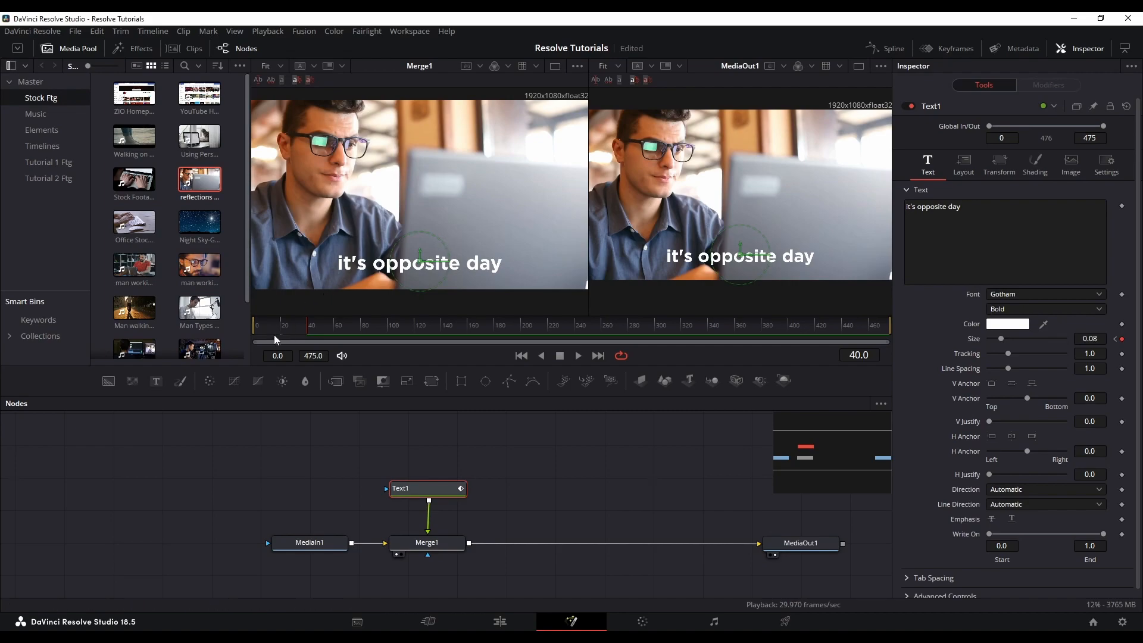
Return to frame 0, hide Text1's settings, and show only MediaOut1 in one enlarged viewer.
left_click_drag(291, 325, 249, 328)
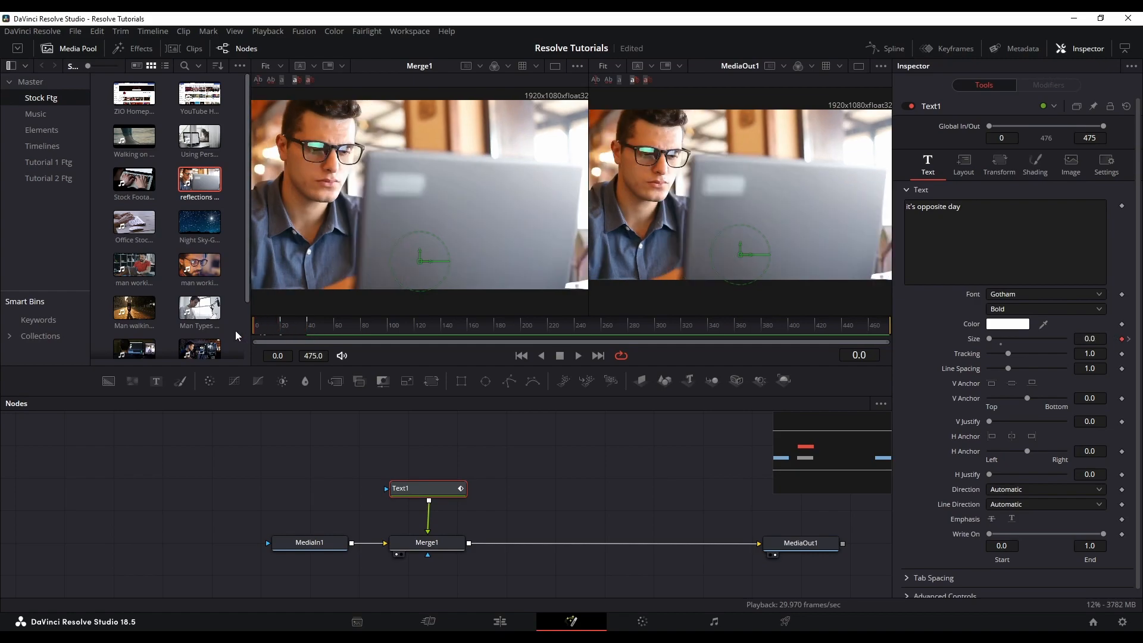
left_click(1079, 49)
left_click_drag(501, 366, 501, 492)
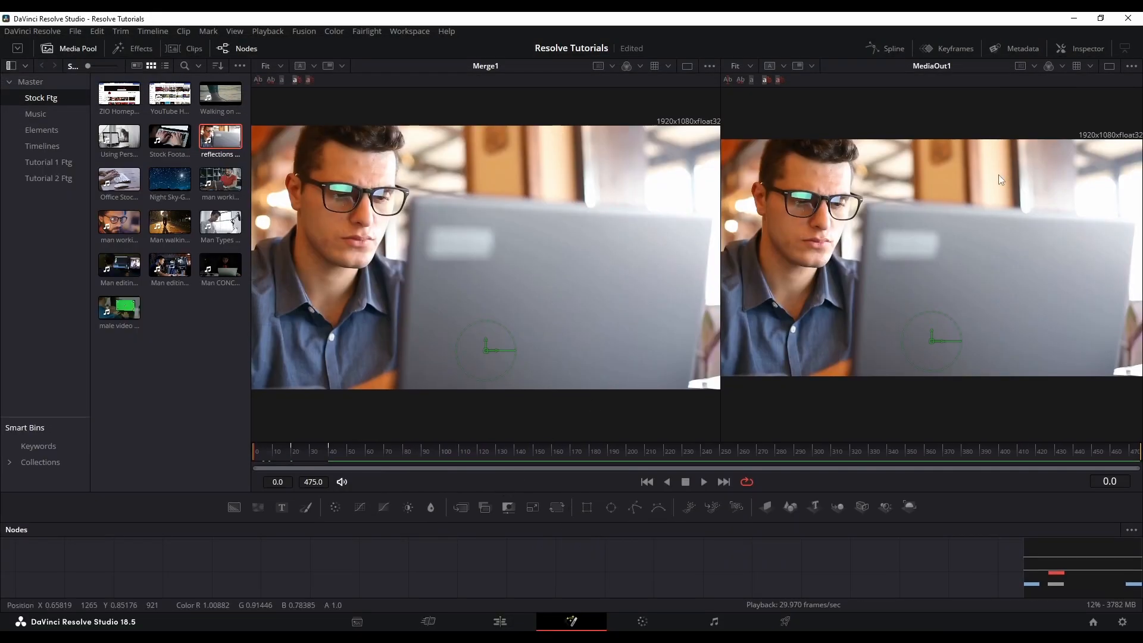
left_click(1108, 66)
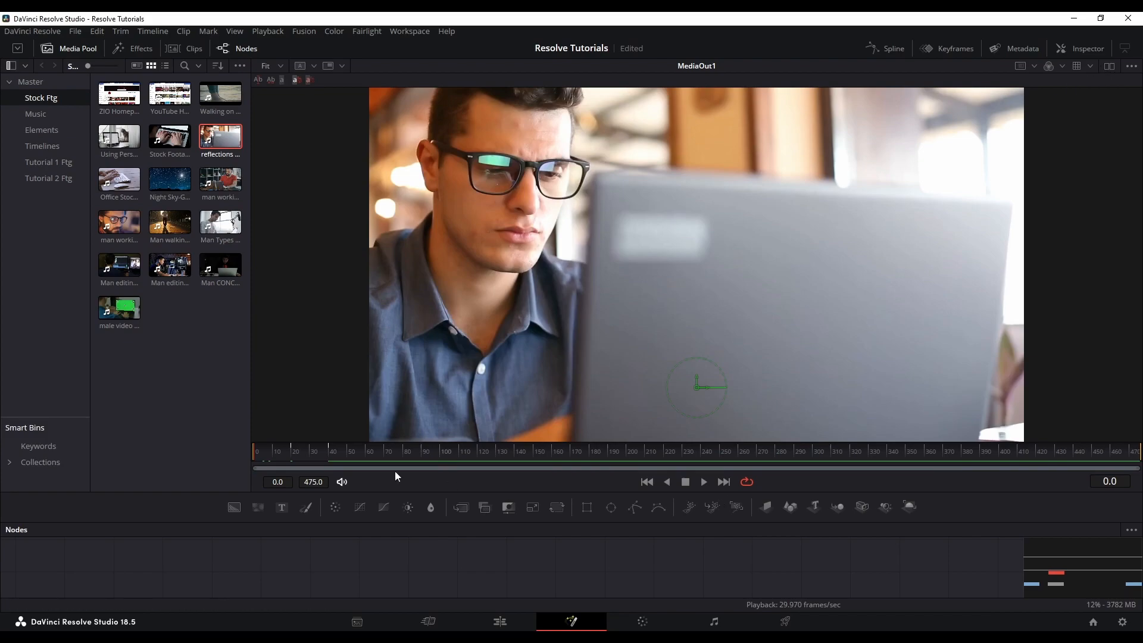
Play the title's size animation from frame 0 several times and stop playback.
left_click(703, 482)
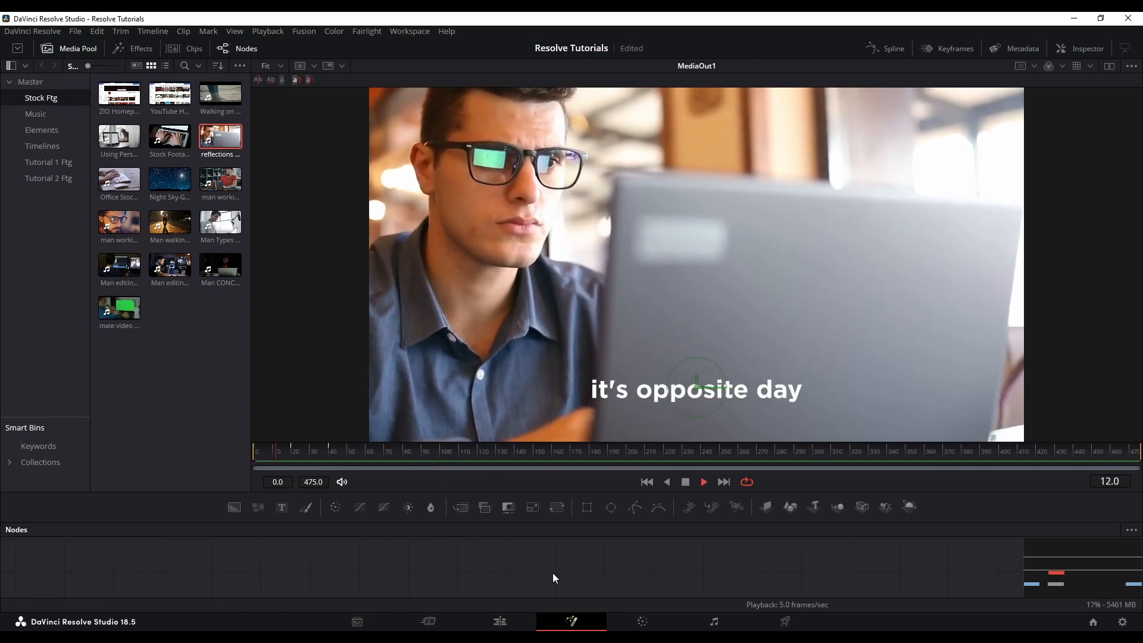
key("space")
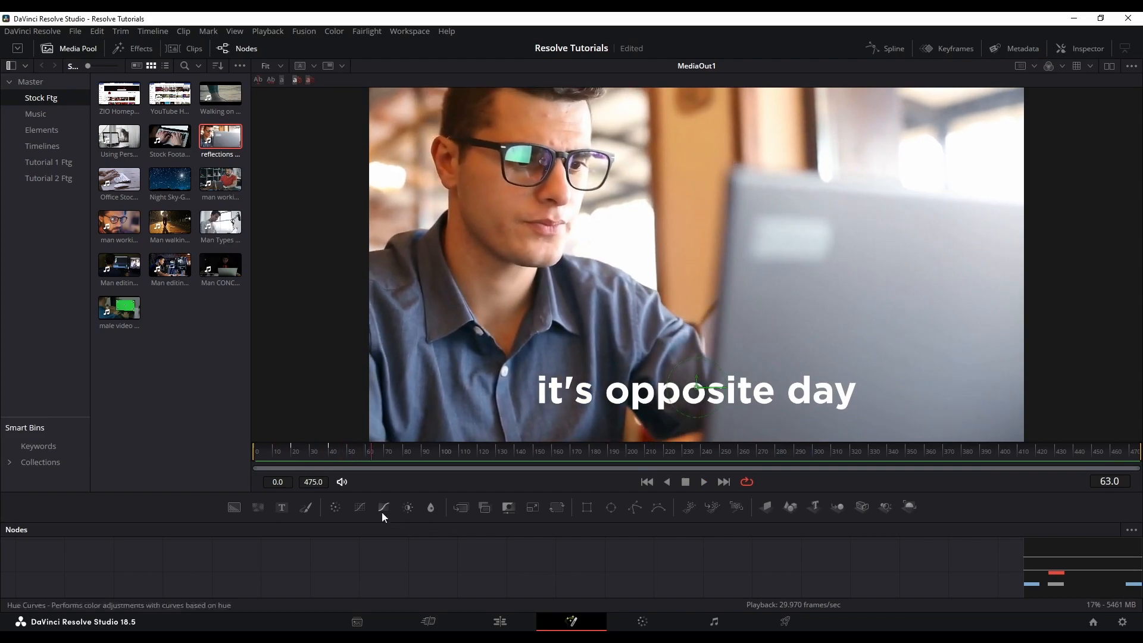
left_click_drag(340, 459, 242, 465)
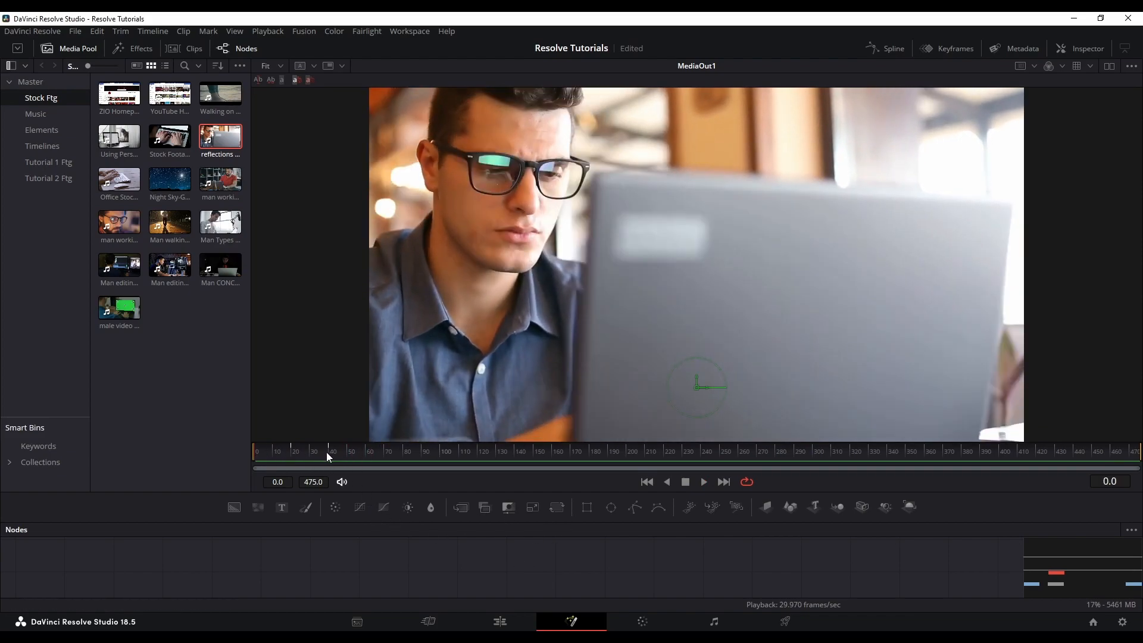
key("space")
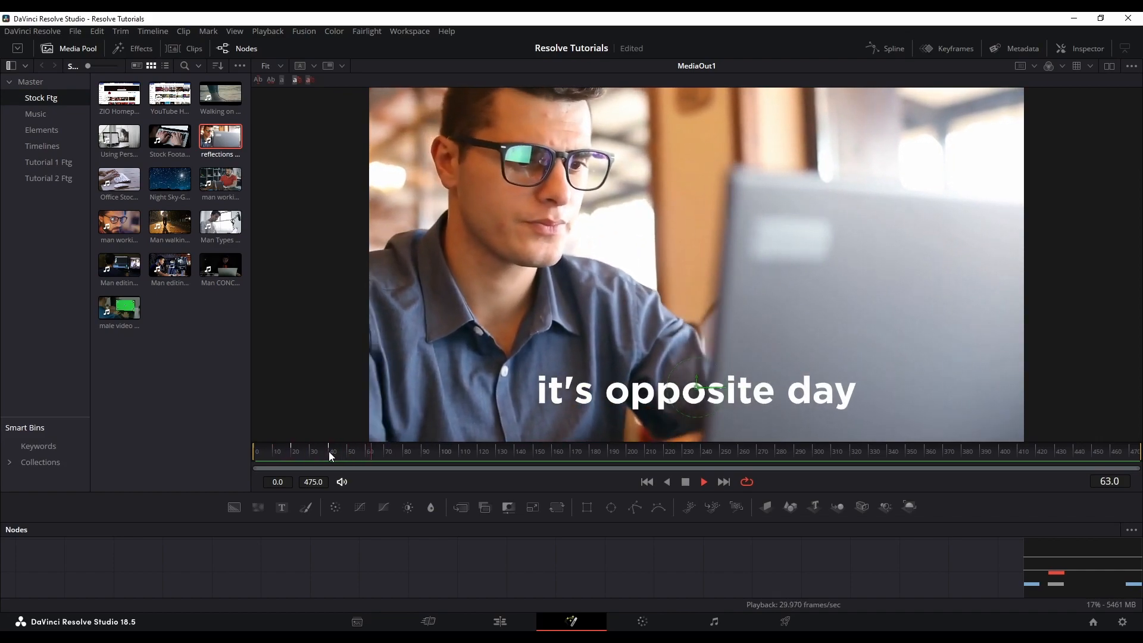
left_click_drag(329, 451, 197, 464)
key("space")
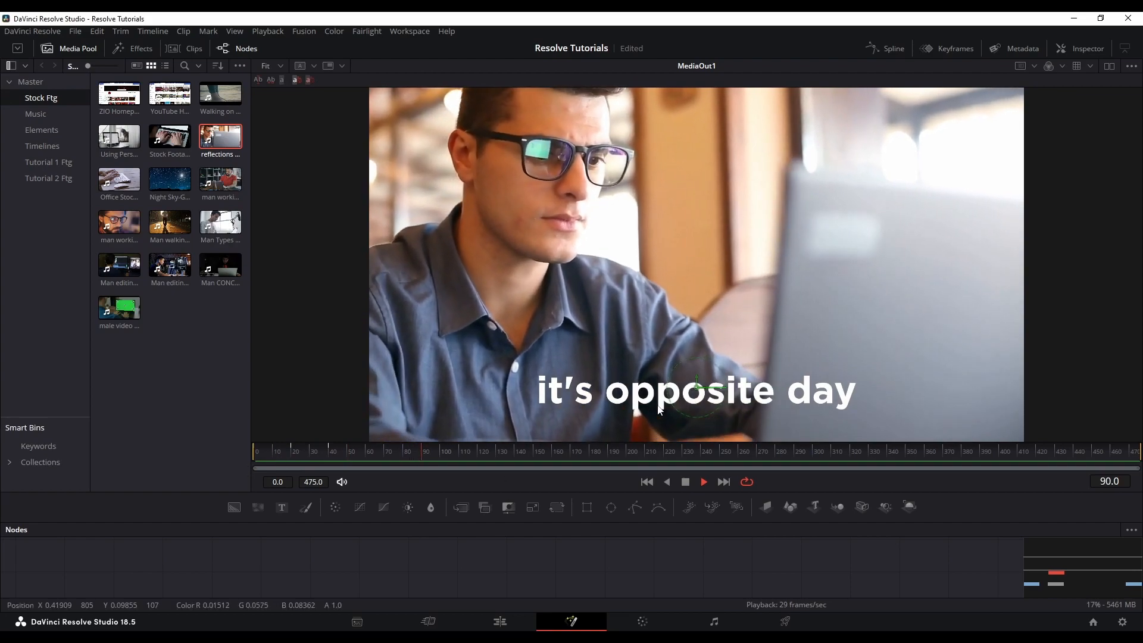
key("space")
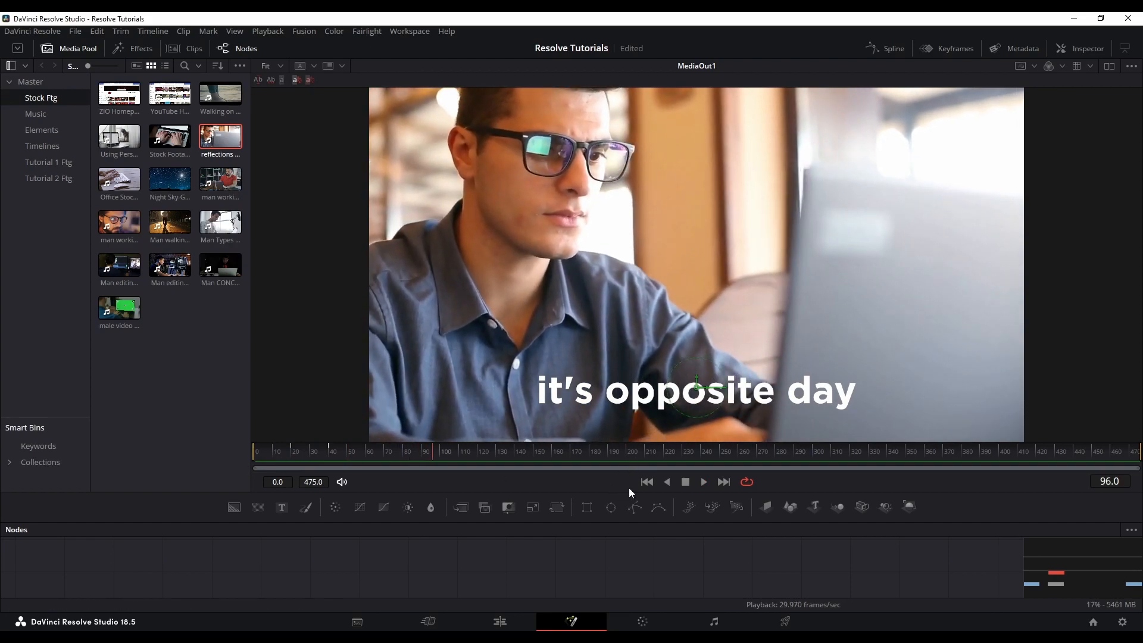
Enlarge the node graph area, show Text1's settings, and return the playhead to frame 0.
left_click_drag(629, 491, 645, 387)
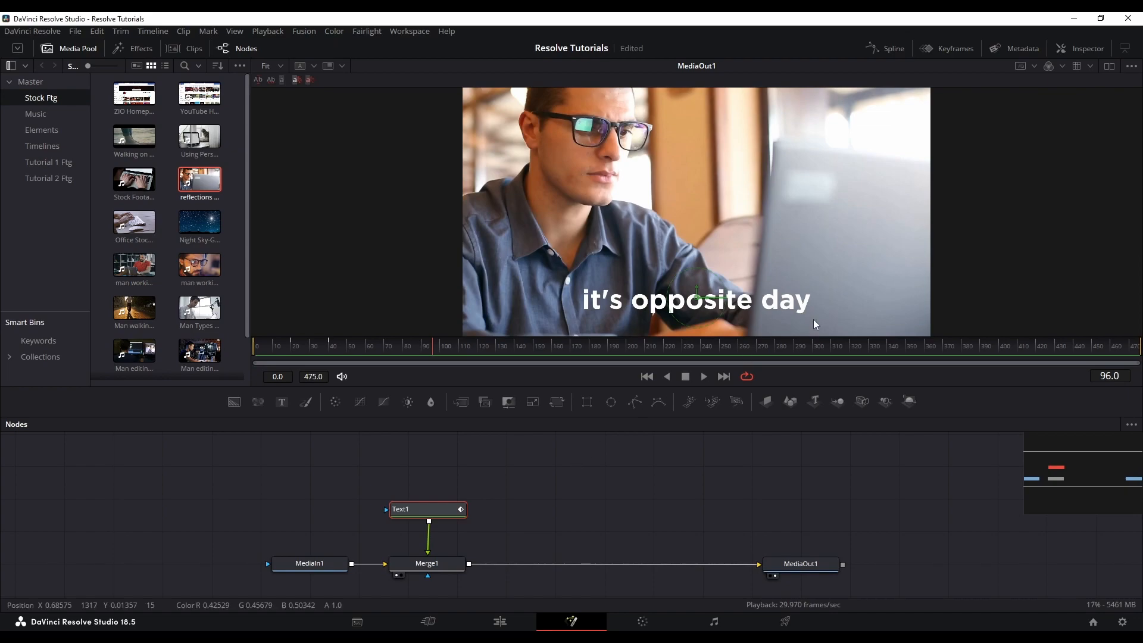
left_click(1079, 48)
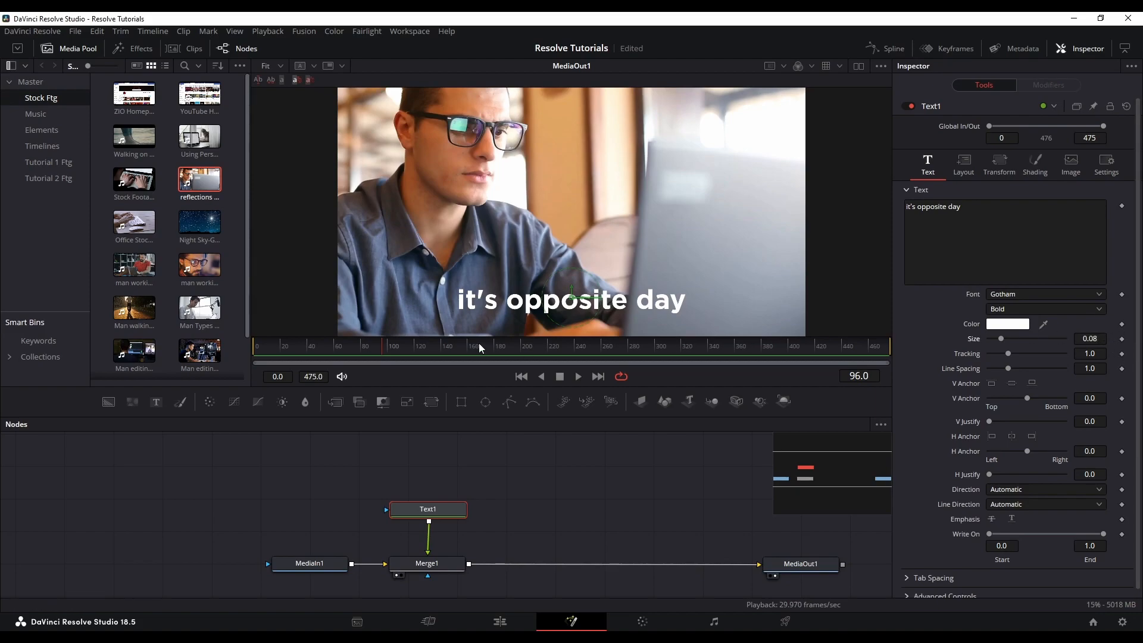
left_click_drag(279, 352, 257, 351)
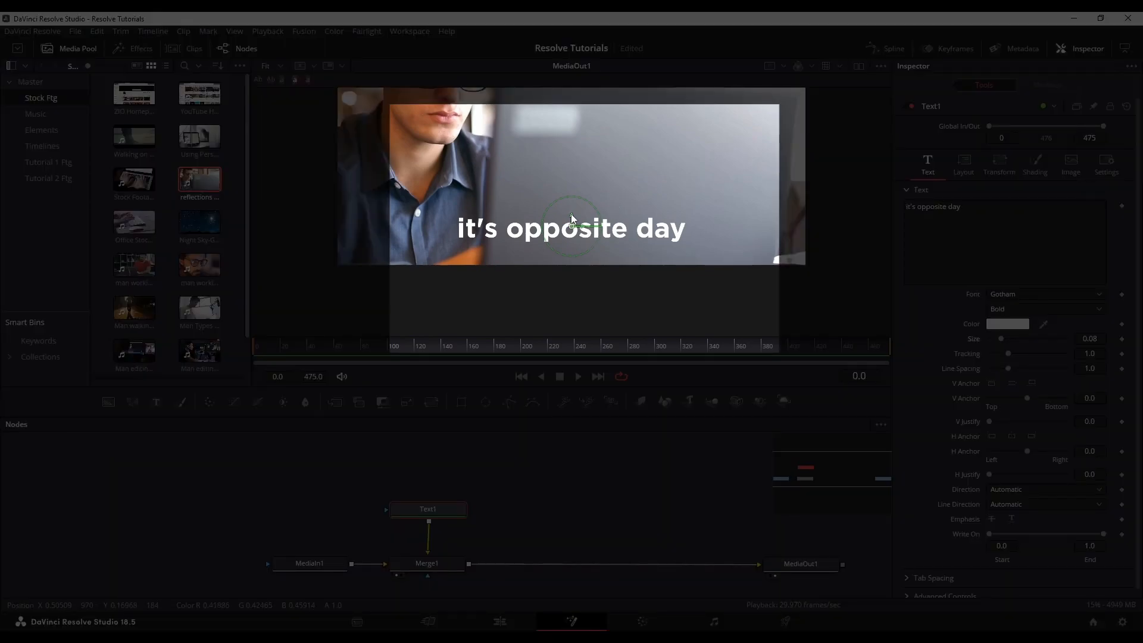
Try to move the title slightly lower directly in the viewer, and undo the move.
mouse_move(570, 213)
left_mouse_down()
mouse_move(566, 298)
mouse_move(569, 230)
left_mouse_up()
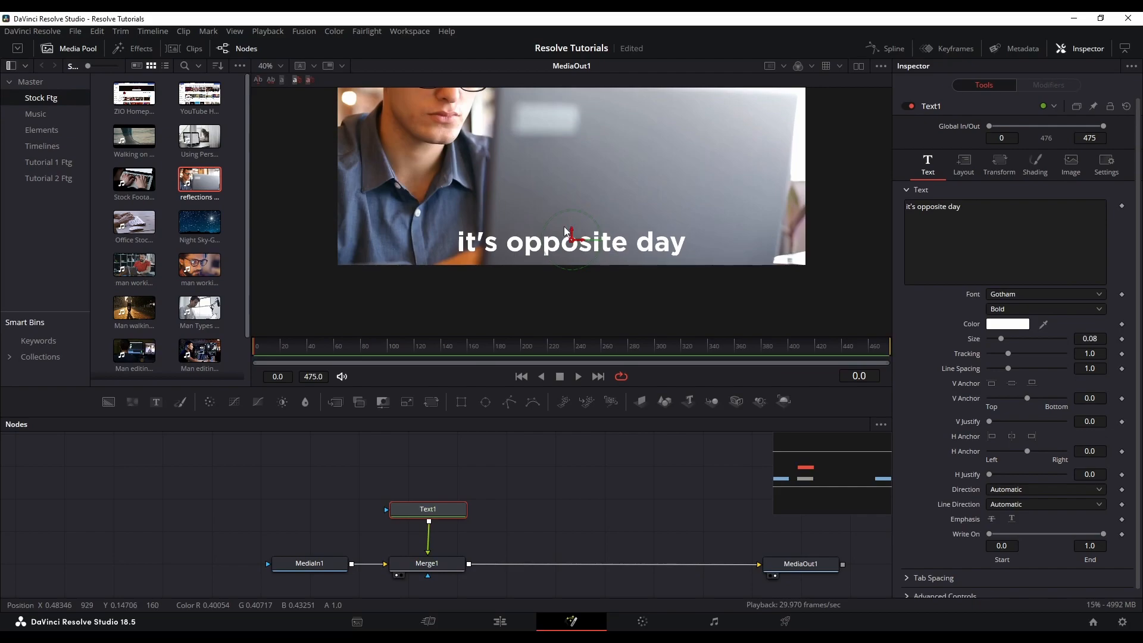
key("ctrl+z")
Save the project and add a keyframe to Text1's layout Center at frame 0.
key("ctrl+s")
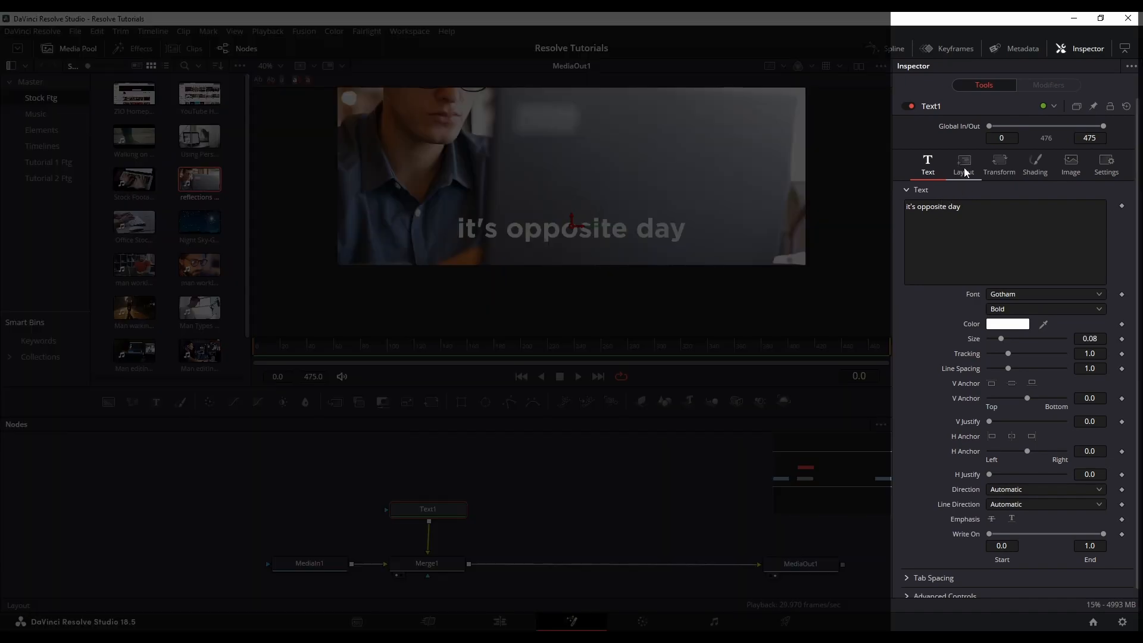
left_click(963, 167)
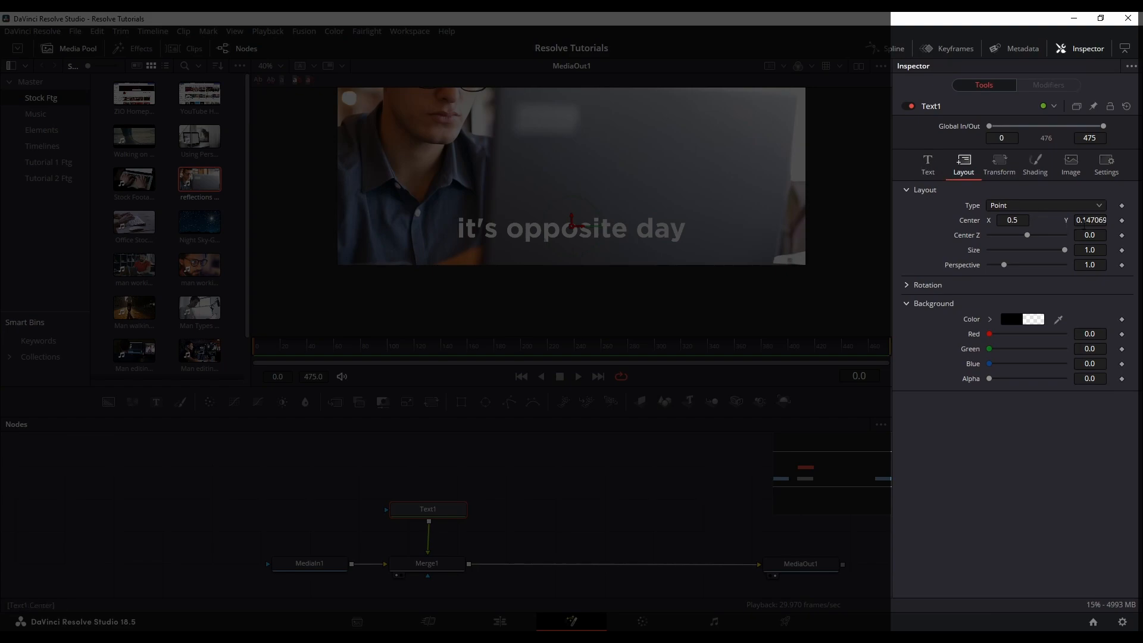
left_click(1122, 220)
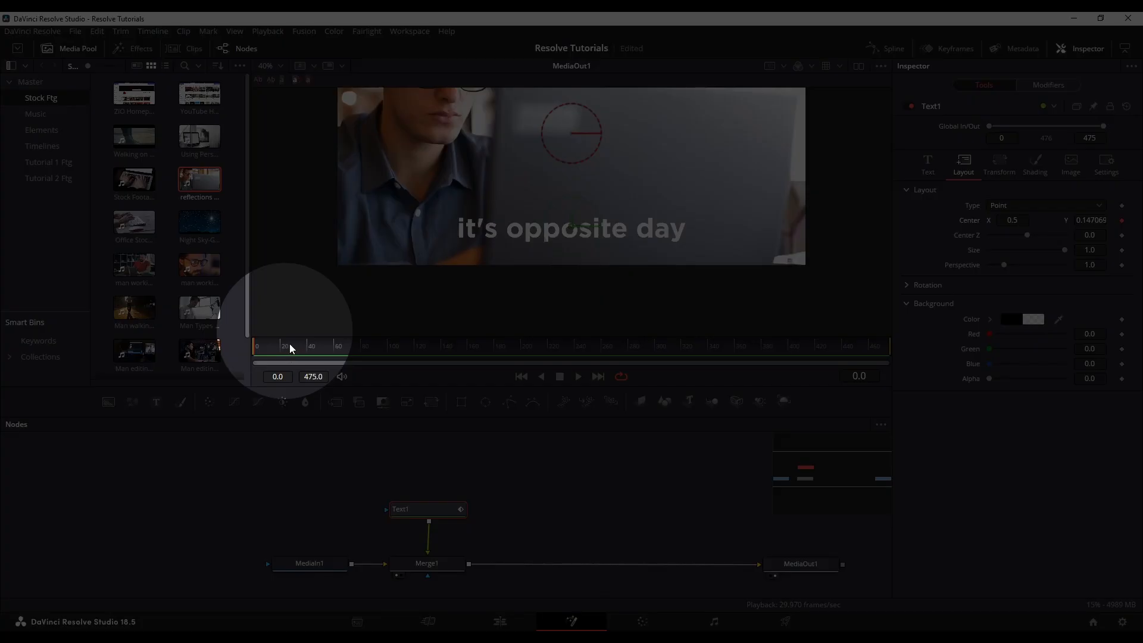
Add a second layout Center keyframe for Text1 at frame 20, and go back to the frame 0 keyframe.
left_click(294, 349)
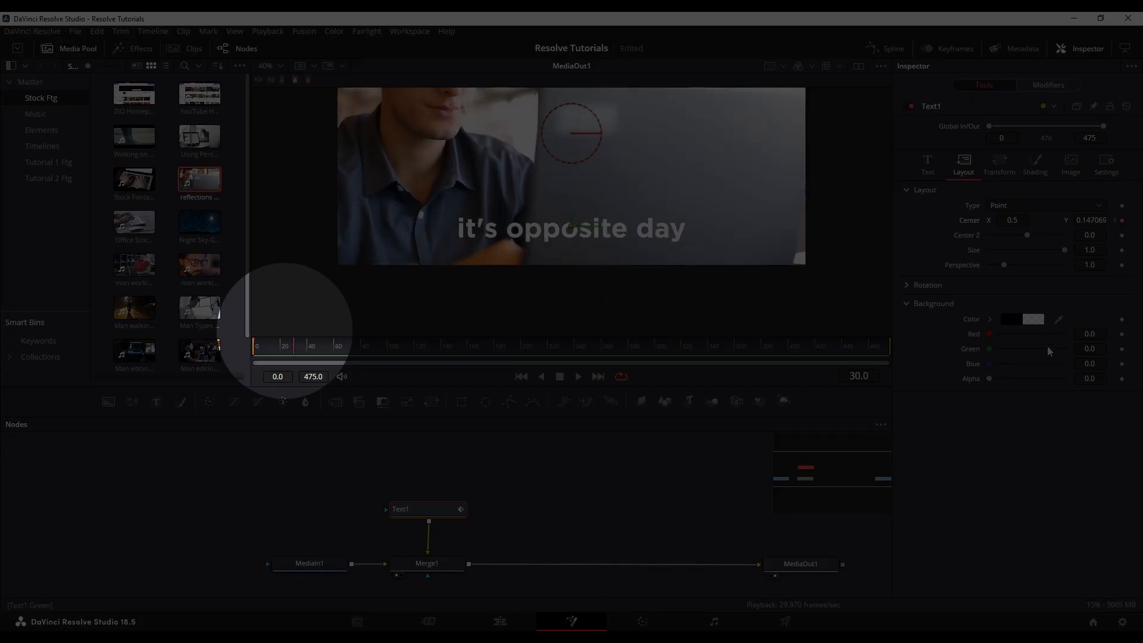
left_click(281, 350)
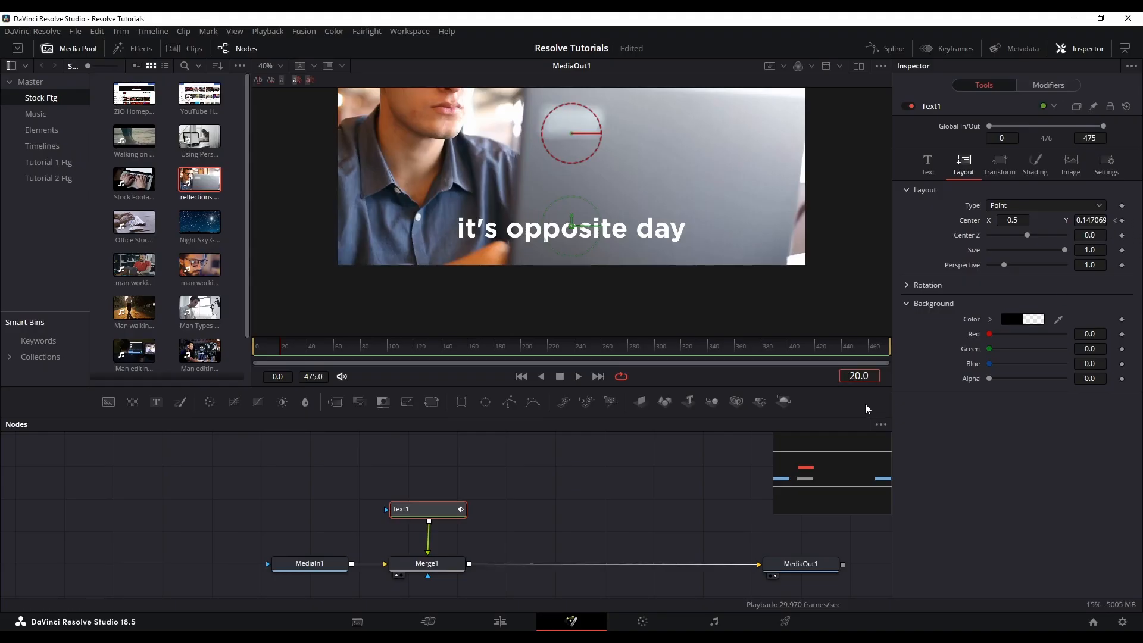
left_click(1121, 221)
left_click(1116, 221)
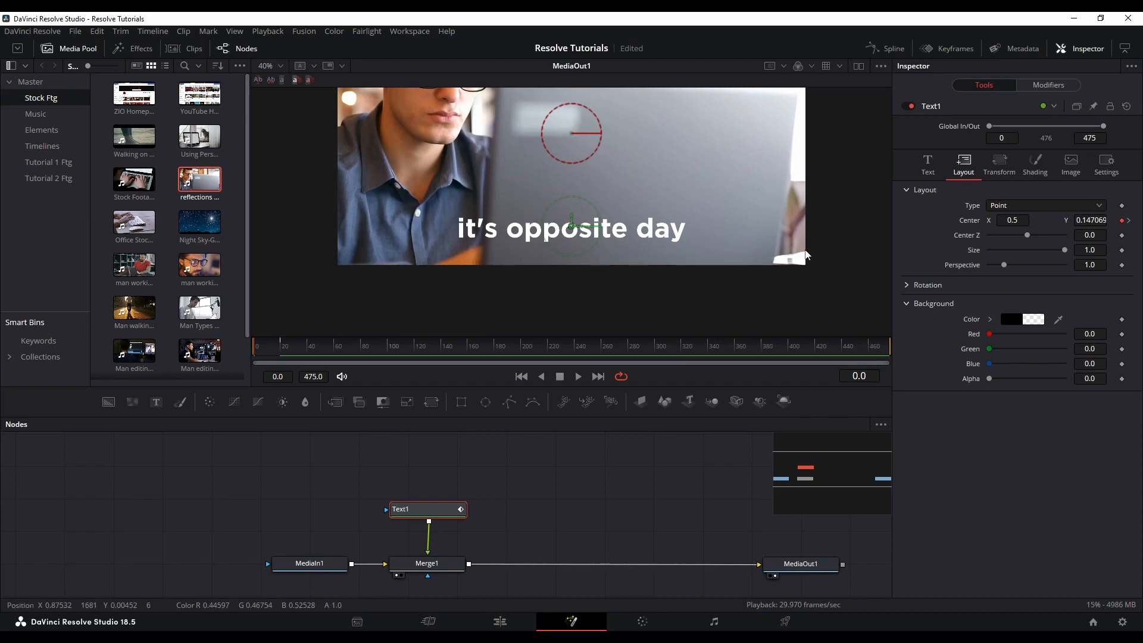
Set Text1's Center Y to about -0.091 at the frame 0 keyframe, and move on to the frame 20 keyframe.
left_click_drag(571, 225, 572, 285)
key("ctrl+z")
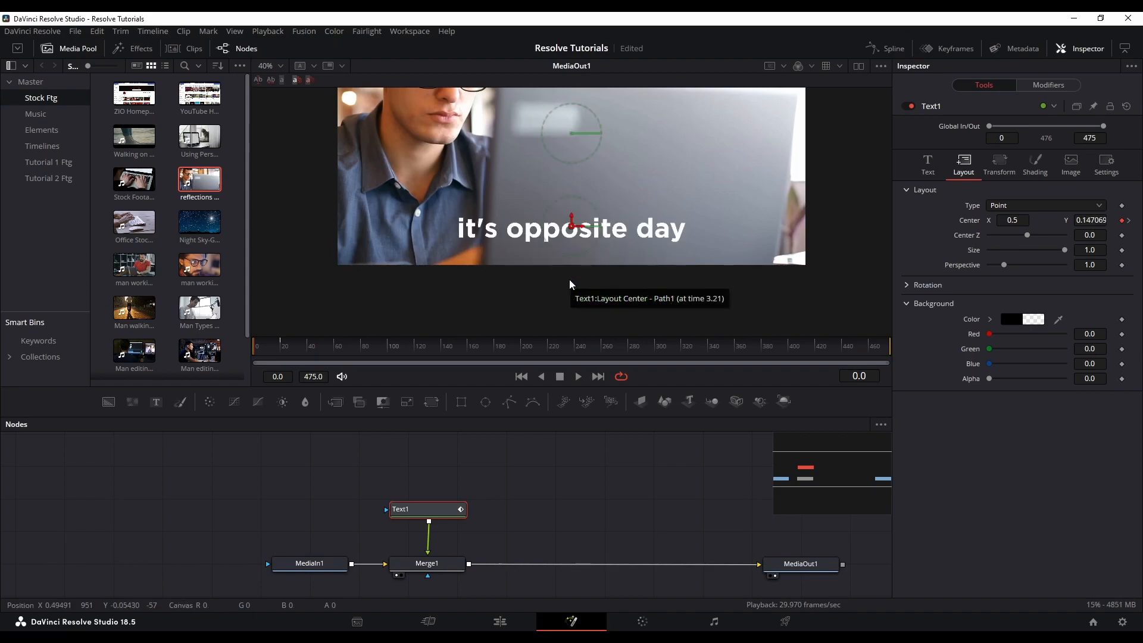
left_click_drag(1099, 222, 1069, 221)
left_click_drag(1089, 220, 1081, 221)
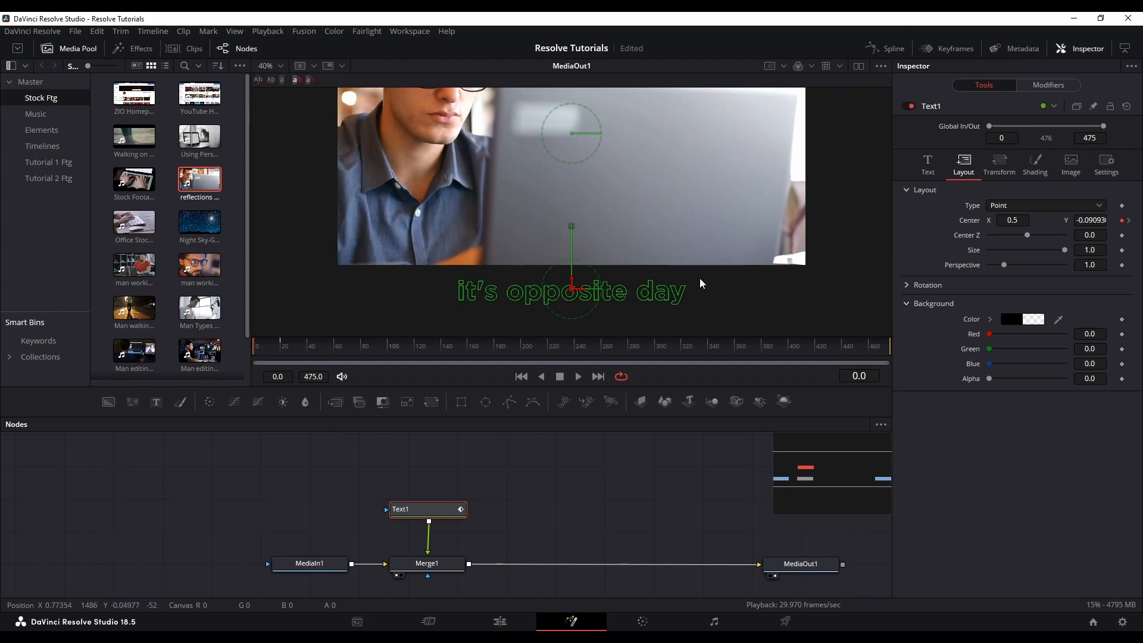
left_click(1128, 220)
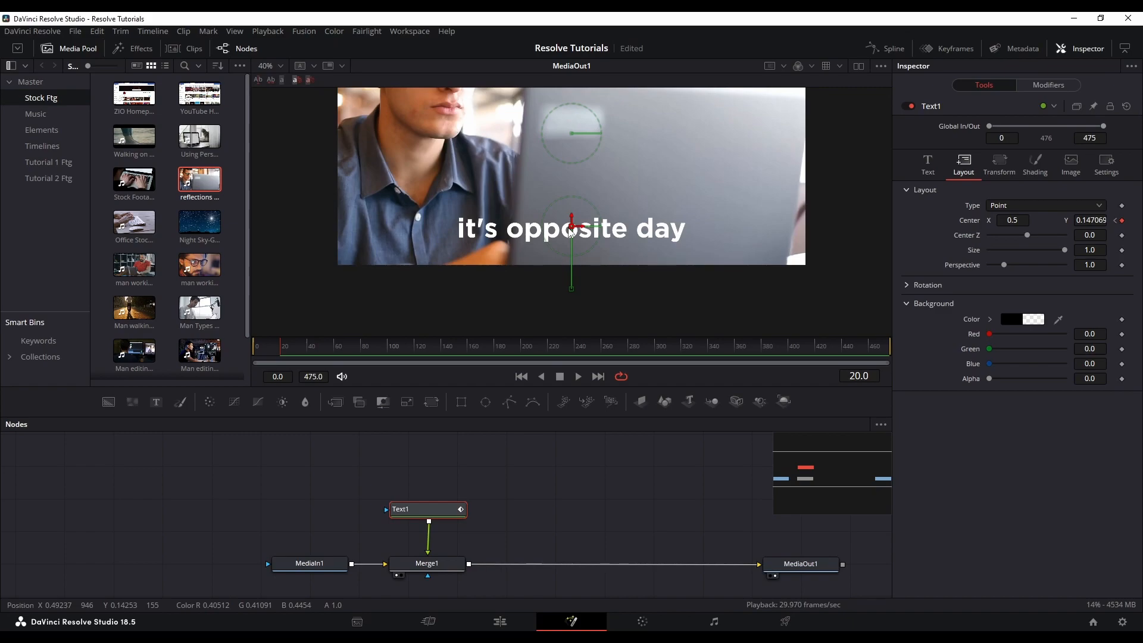
Switch the viewer between Fit and other zoom levels, and set it back to Fit.
left_click(282, 65)
left_click(273, 83)
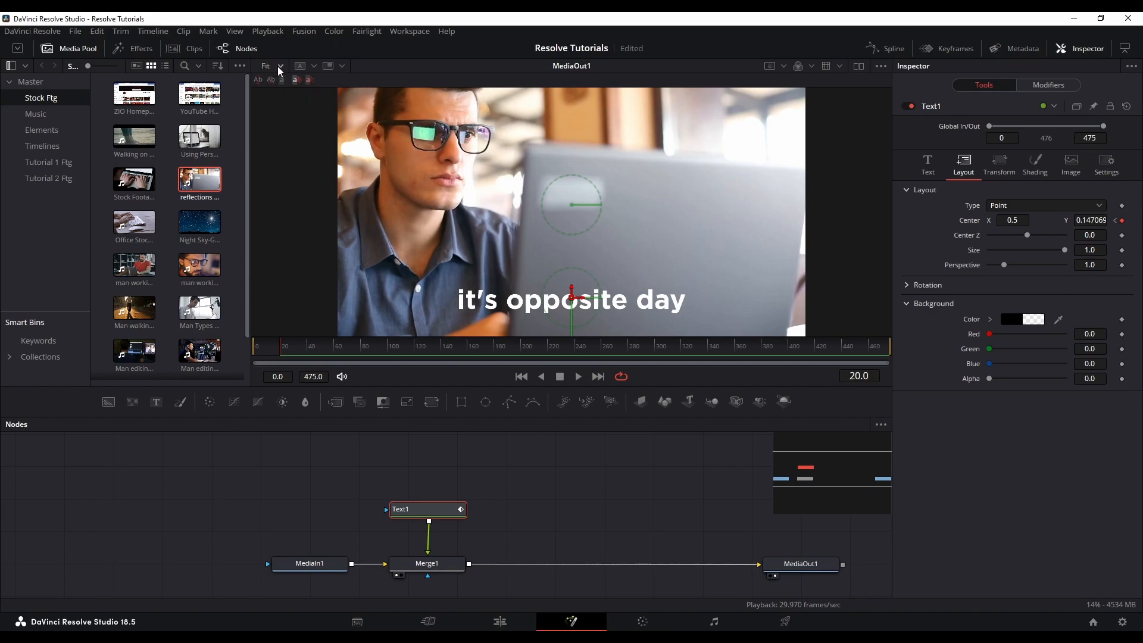
left_click(278, 66)
left_click(276, 80)
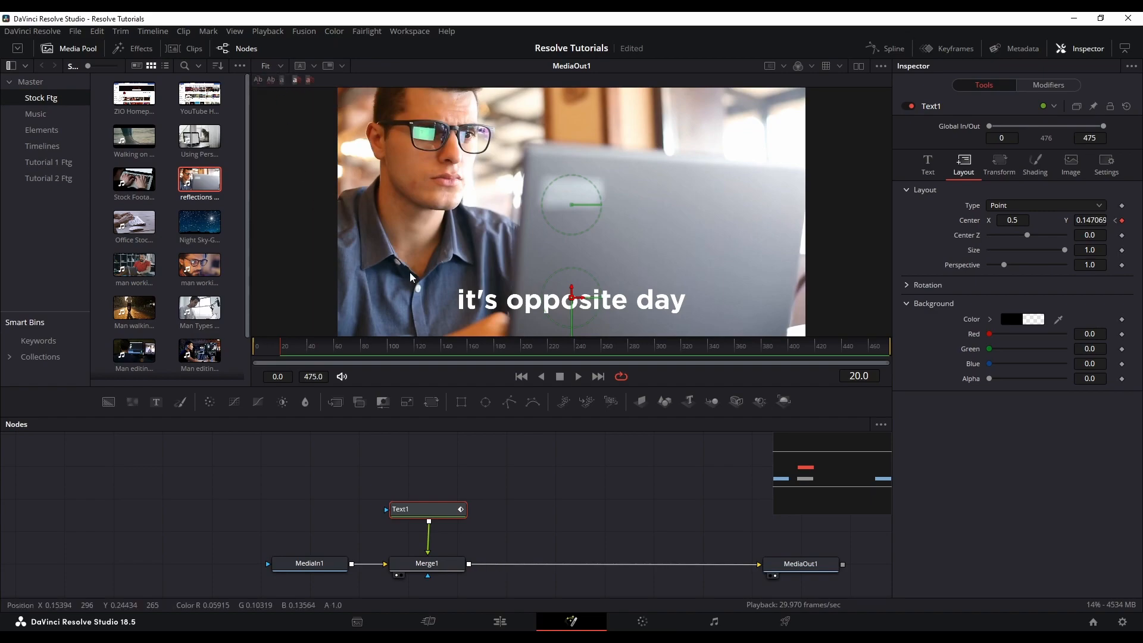
left_click(274, 66)
left_click(281, 111)
left_click(275, 65)
left_click(277, 145)
left_click(278, 63)
left_click(280, 63)
left_click(279, 63)
left_click(276, 81)
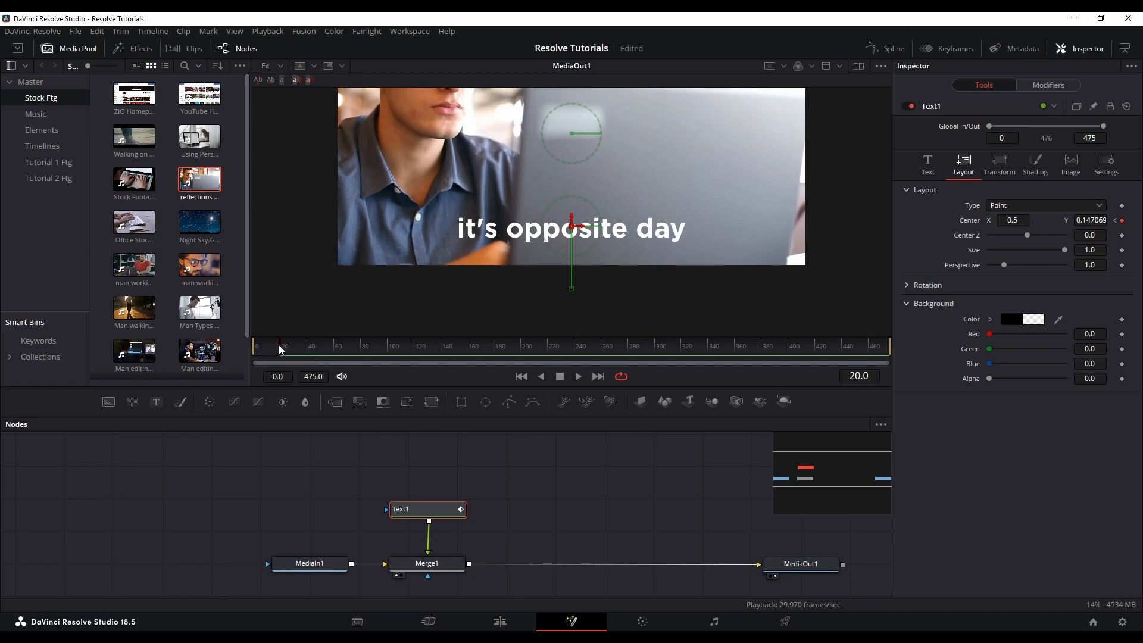
Play the title's upward movement, replay it from frame 0, and scrub to frame 11.
key("space")
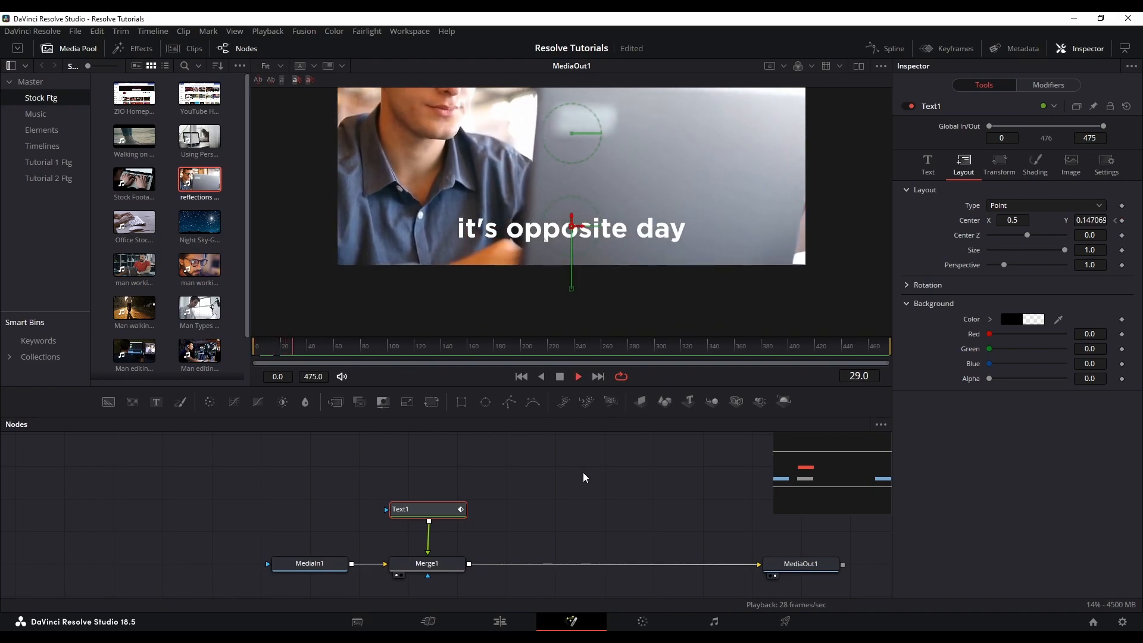
left_click(559, 377)
left_click_drag(285, 349, 253, 349)
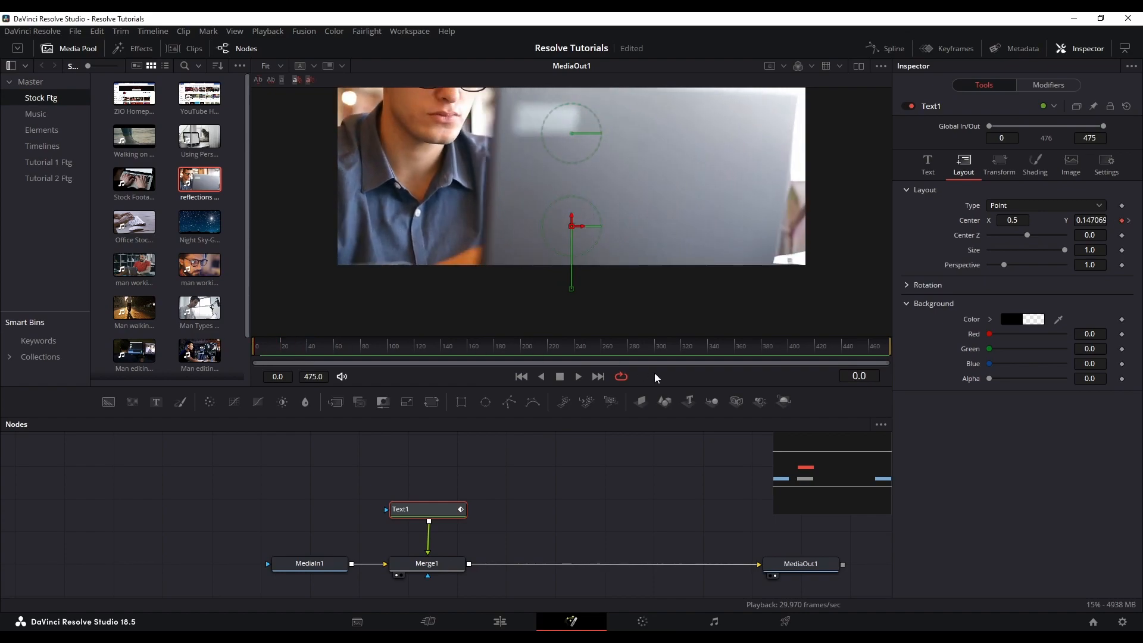
left_click(577, 374)
left_click(559, 377)
left_click_drag(283, 352, 269, 352)
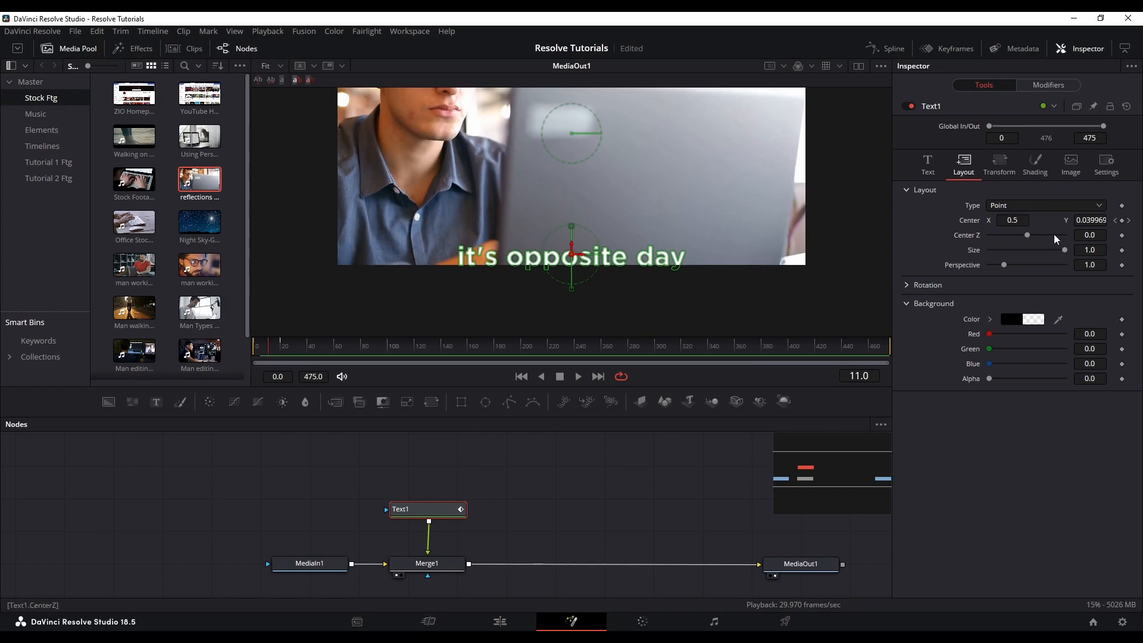
Save the project, and open a widened Keyframes editor zoomed to fit all the tracks.
key("ctrl+s")
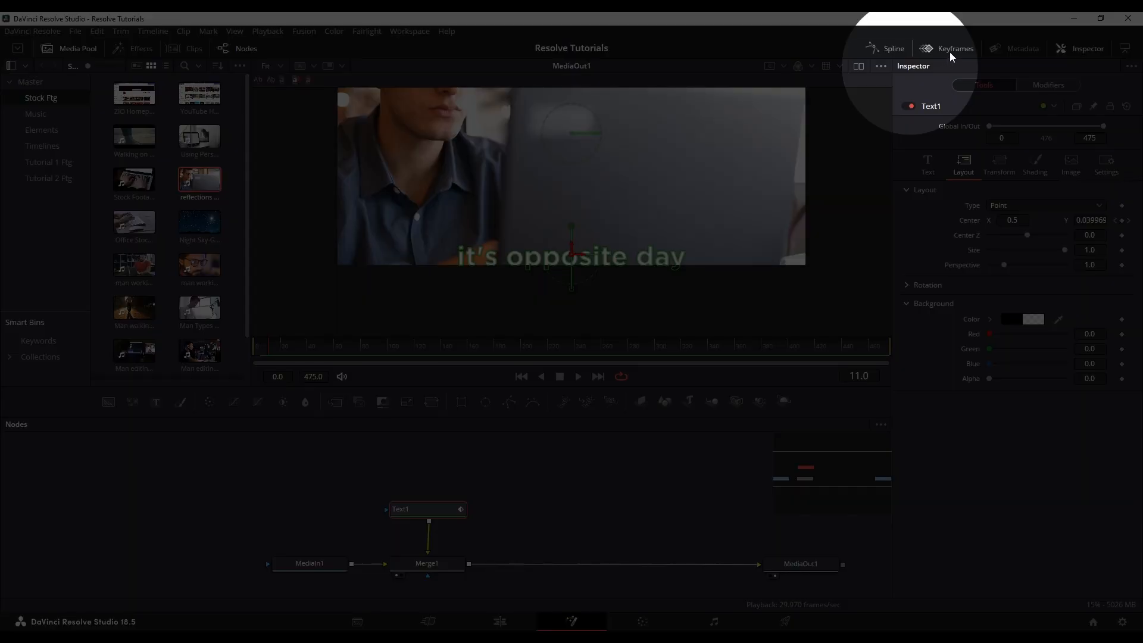
left_click(949, 50)
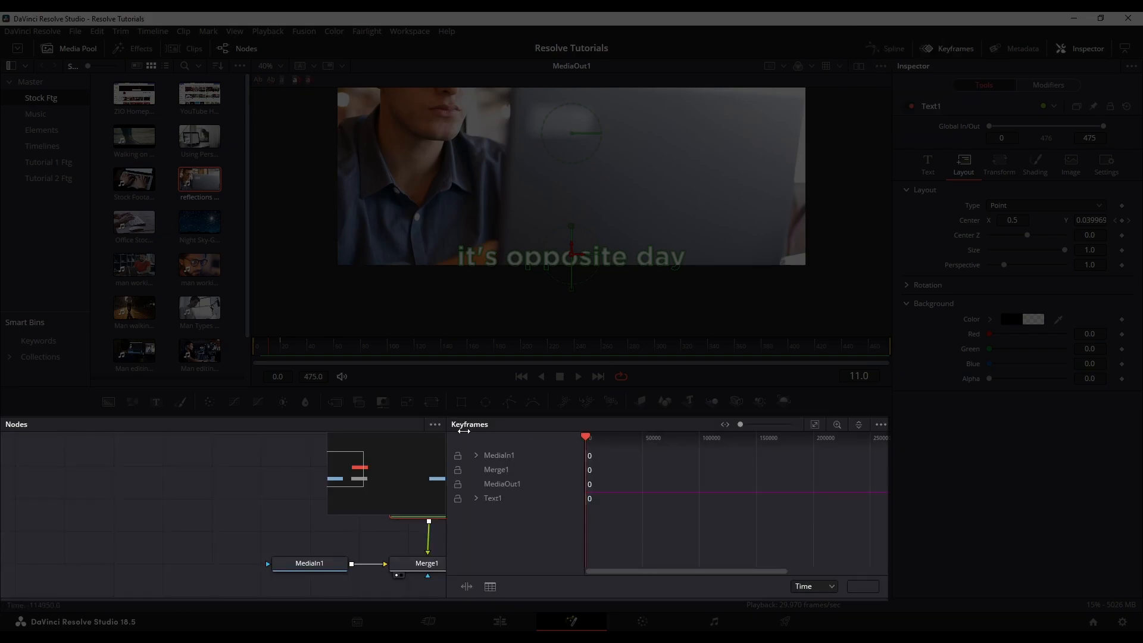
left_click_drag(443, 445, 233, 449)
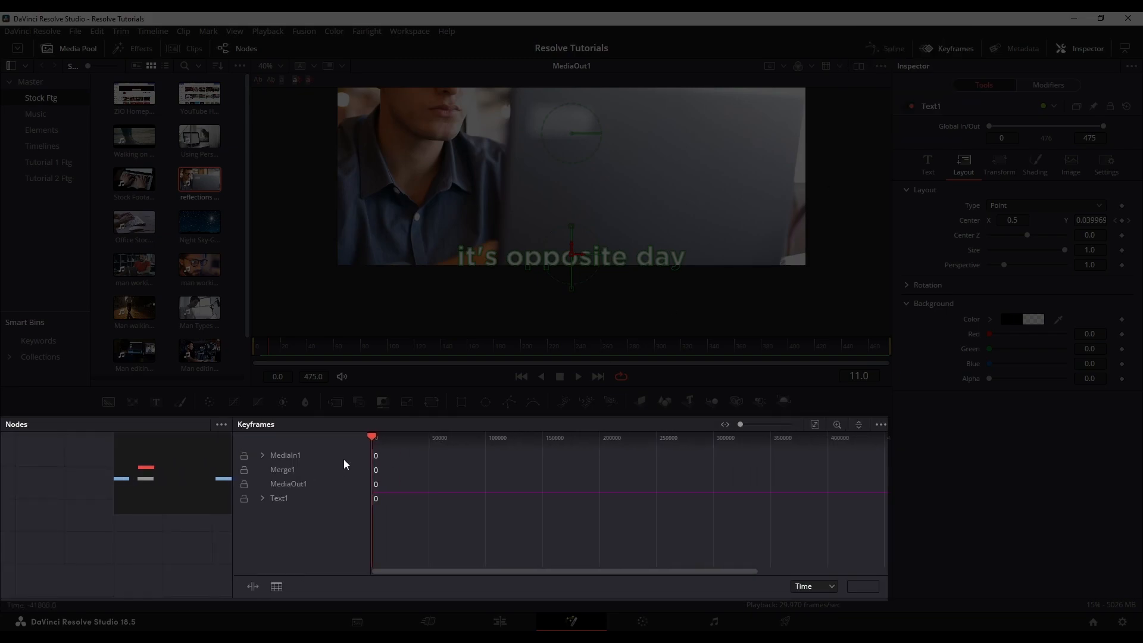
left_click(815, 424)
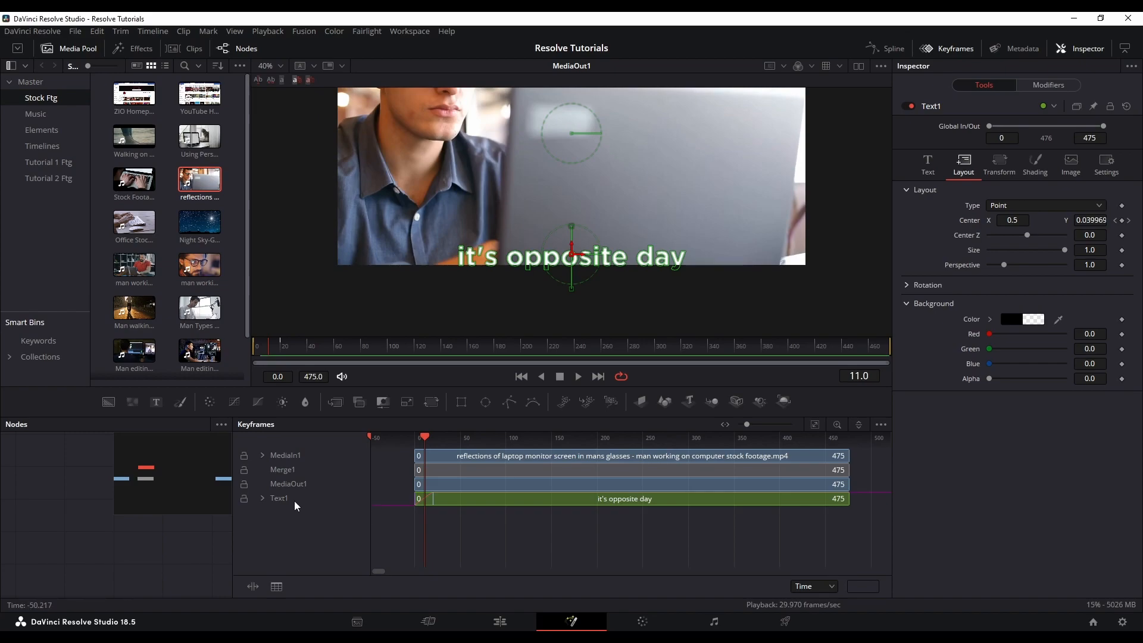
Expand Text1's track in the Keyframes editor and zoom the time ruler in for a closer view of its frames.
left_click(262, 499)
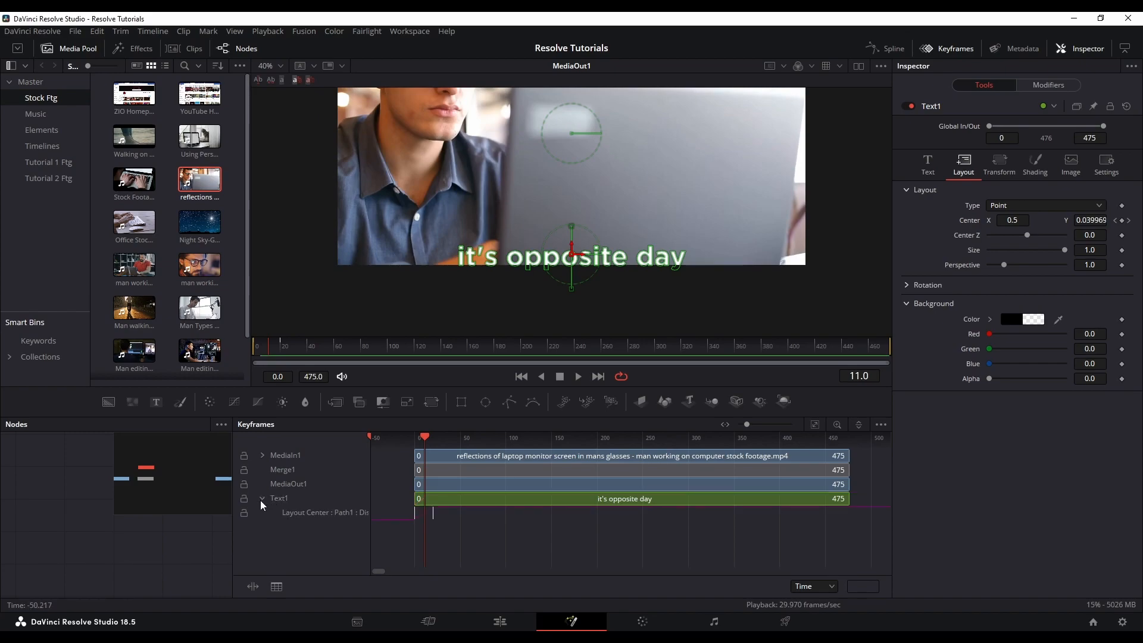
left_click_drag(133, 480, 157, 475)
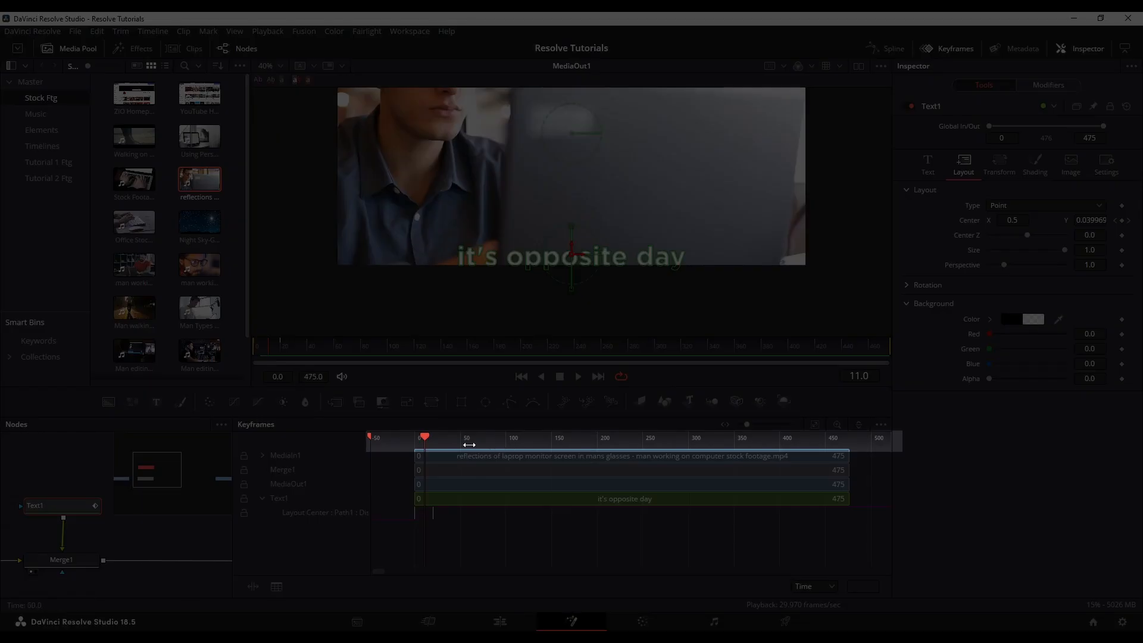
left_click_drag(469, 441, 787, 440)
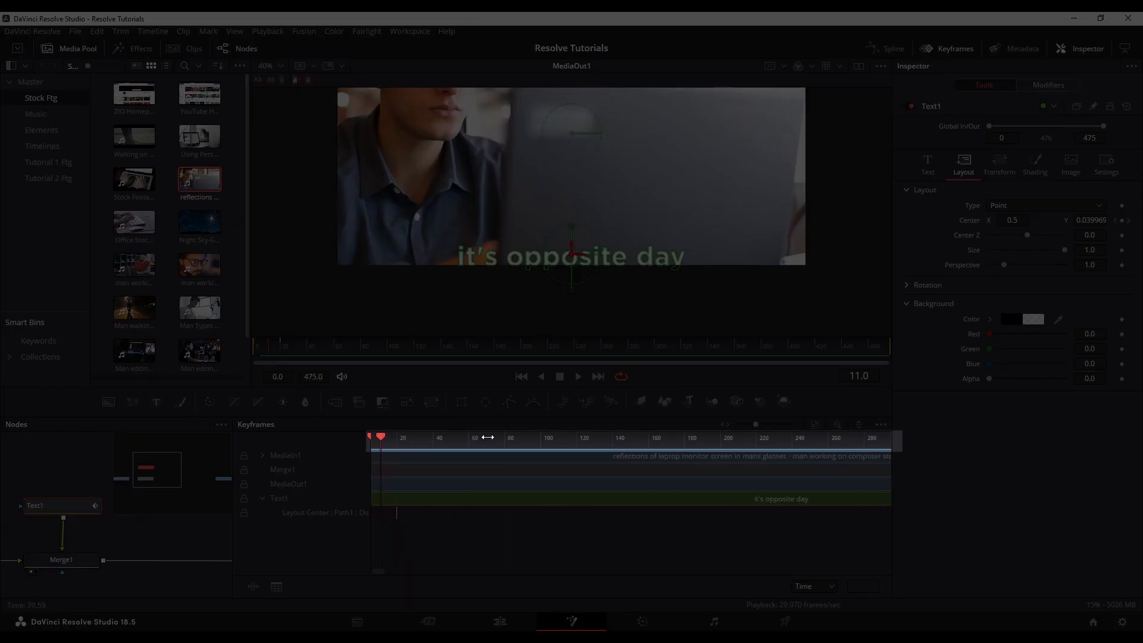
left_click_drag(488, 438, 723, 436)
left_click_drag(532, 433, 522, 435)
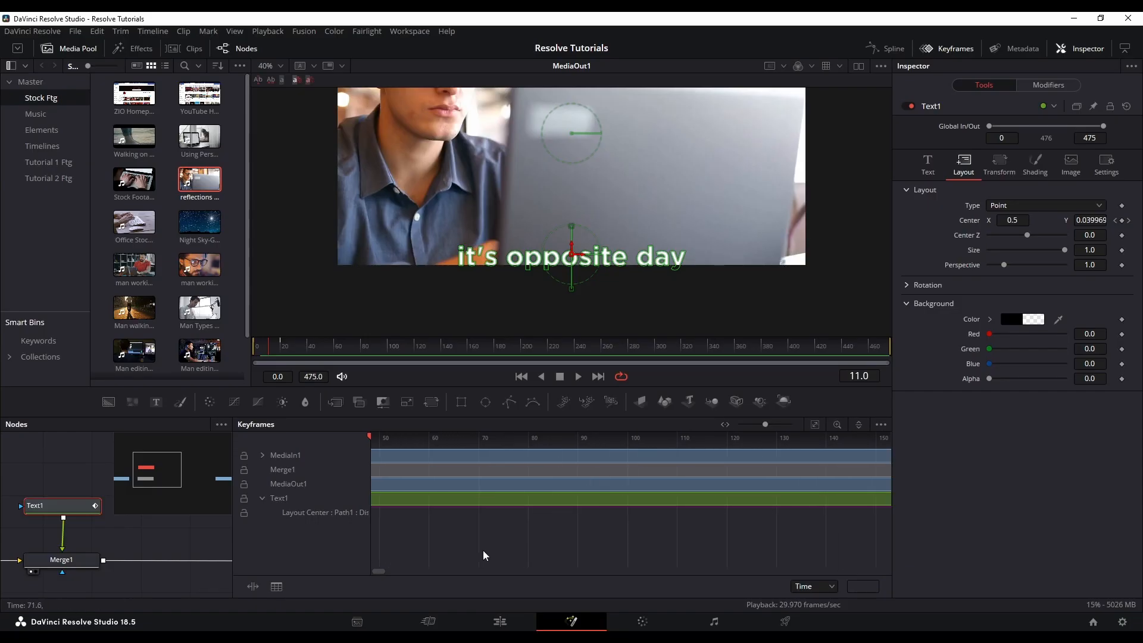
left_click_drag(373, 570, 375, 572)
Place the playhead at frame 10 and move Text1's Layout Center keyframe from frame 20 to frame 10.
left_click_drag(266, 348, 280, 347)
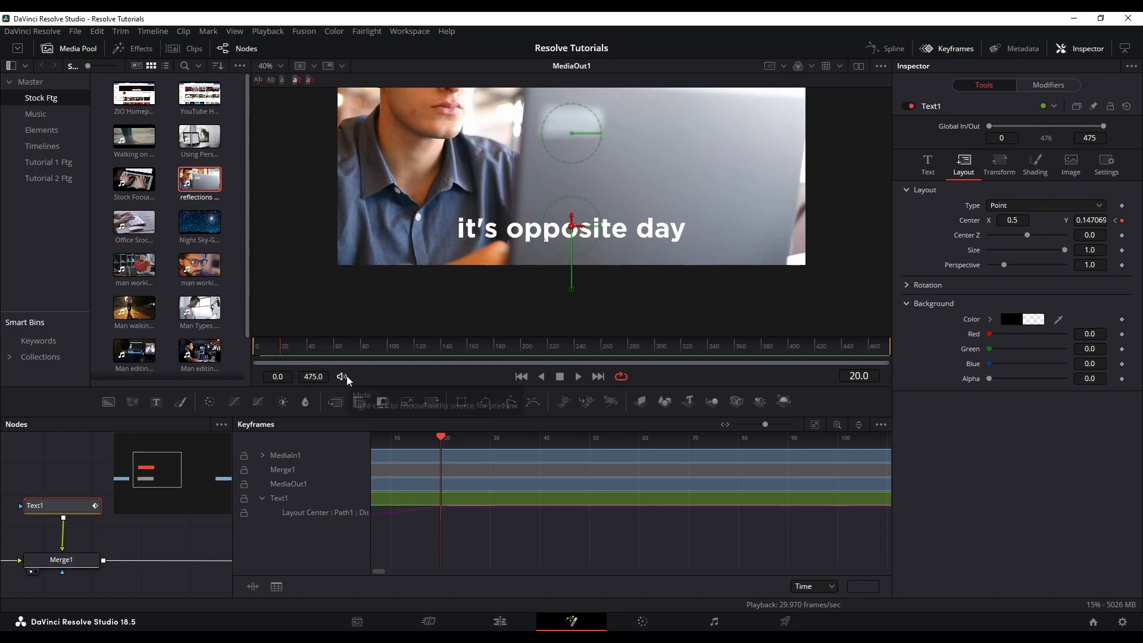
left_click(277, 348)
left_click_drag(275, 348, 268, 348)
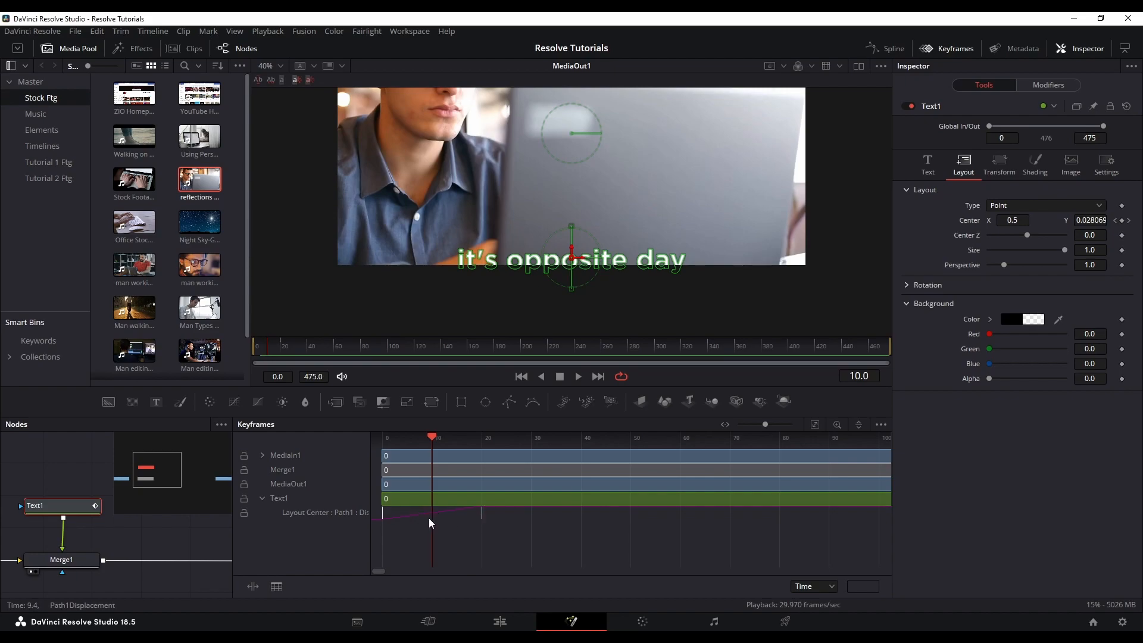
left_click_drag(432, 517, 480, 515)
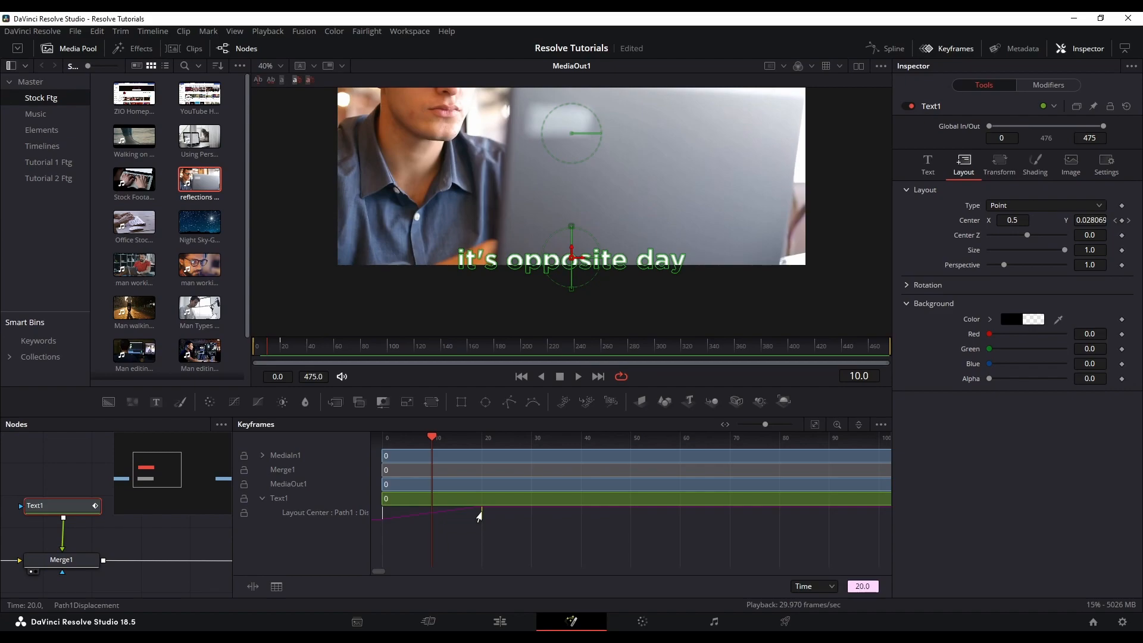
left_click_drag(480, 515, 431, 516)
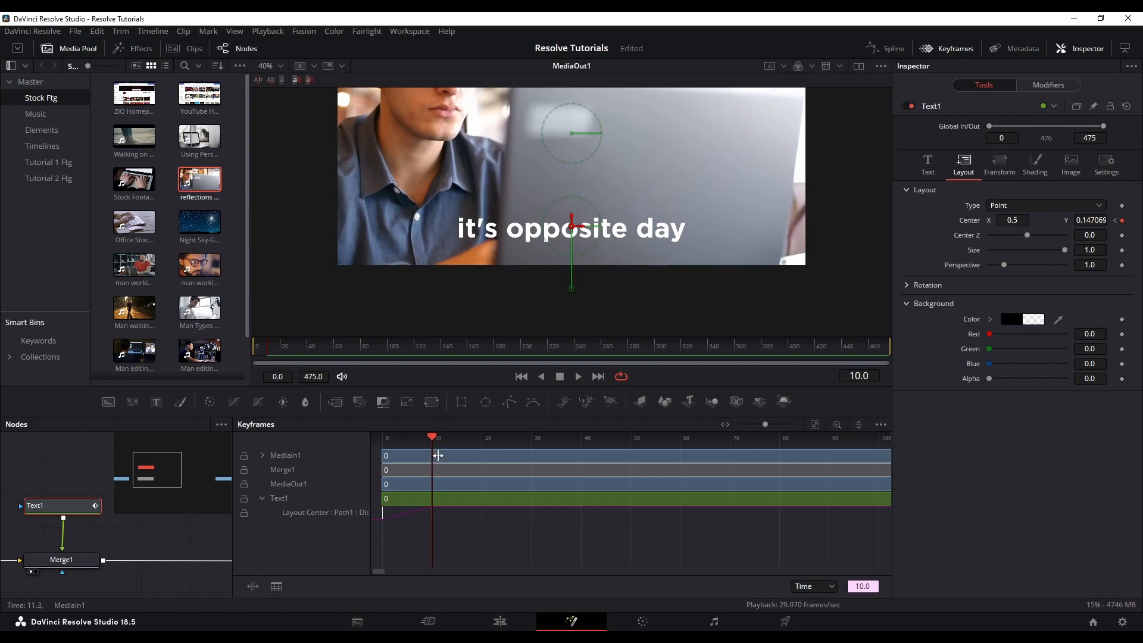
Play the faster title movement from frame 0, and replay it with Center Y at the frame 0 keyframe set to about -0.043.
left_click(253, 346)
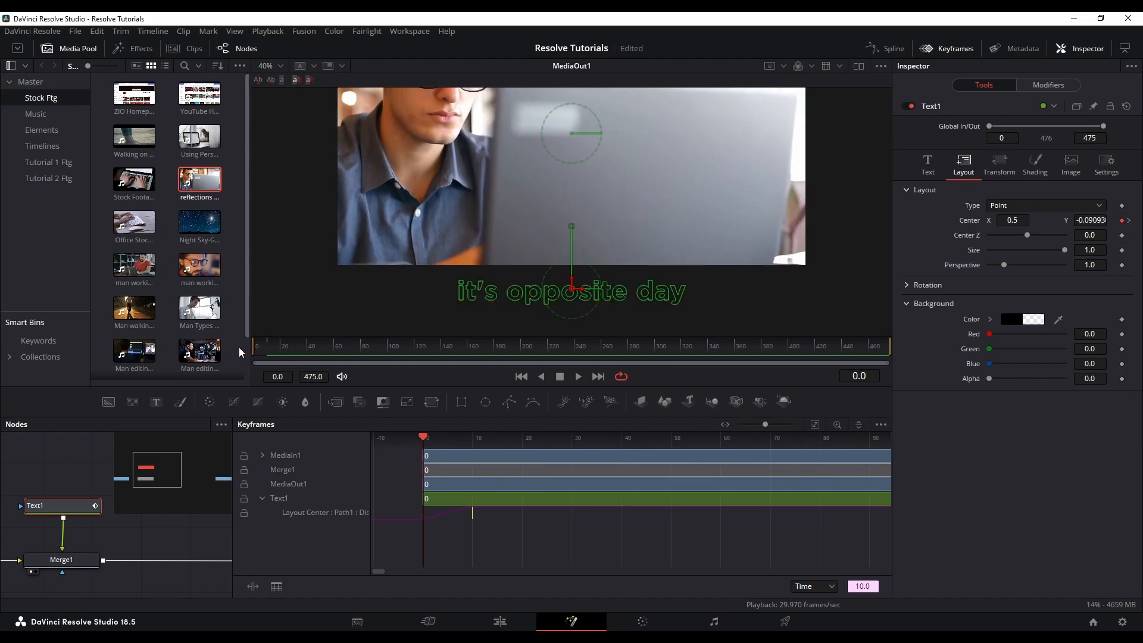
left_click(578, 376)
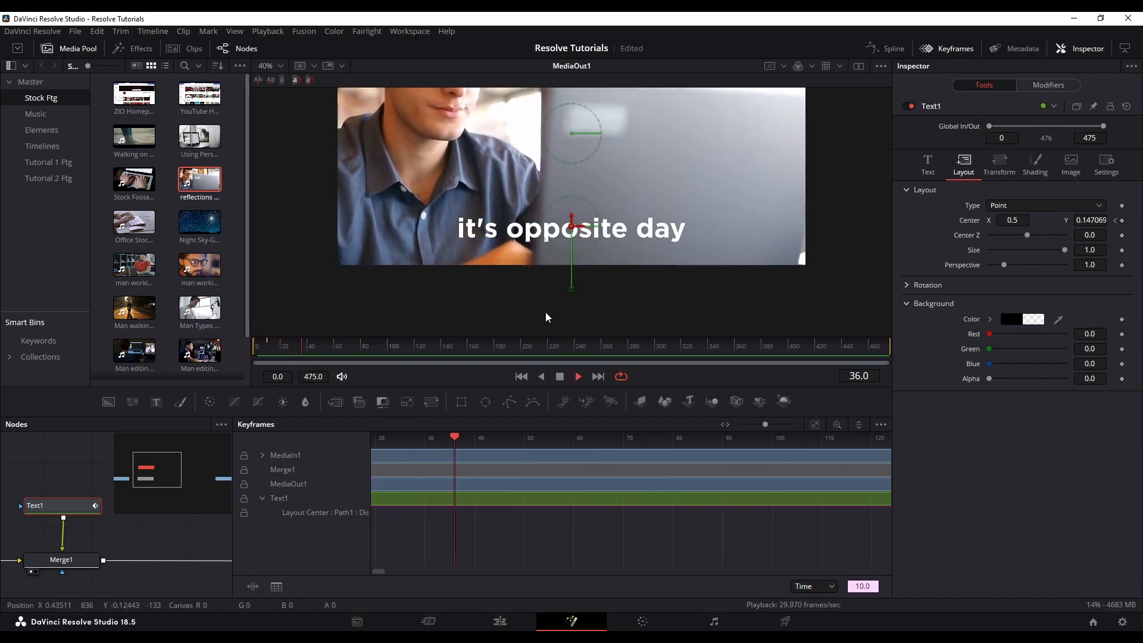
key("space")
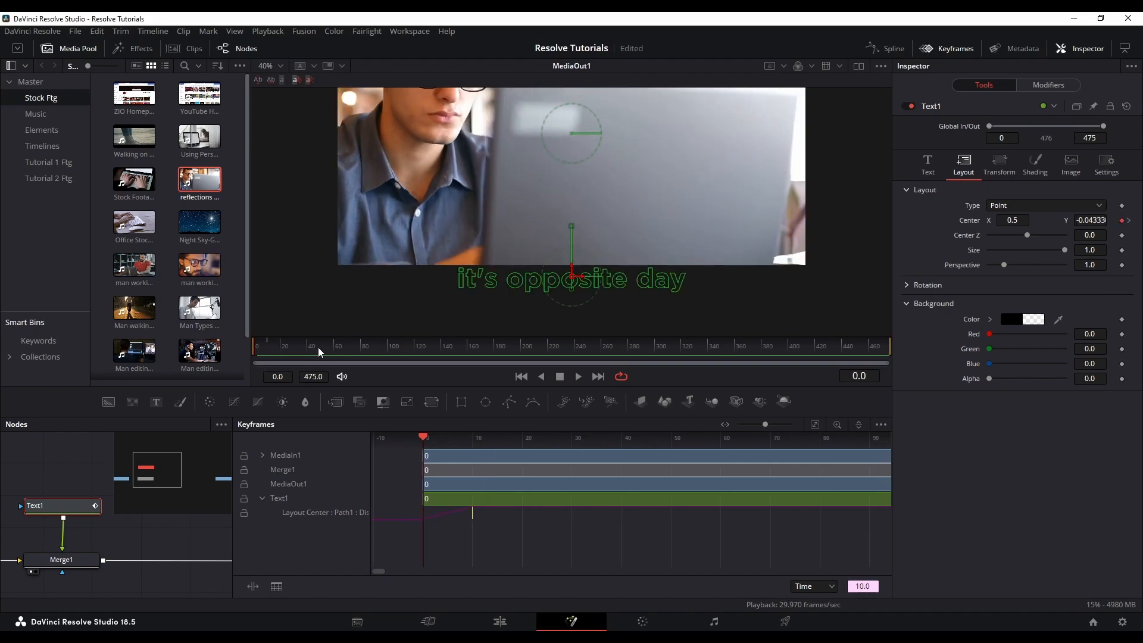
left_click(576, 377)
left_click(266, 348)
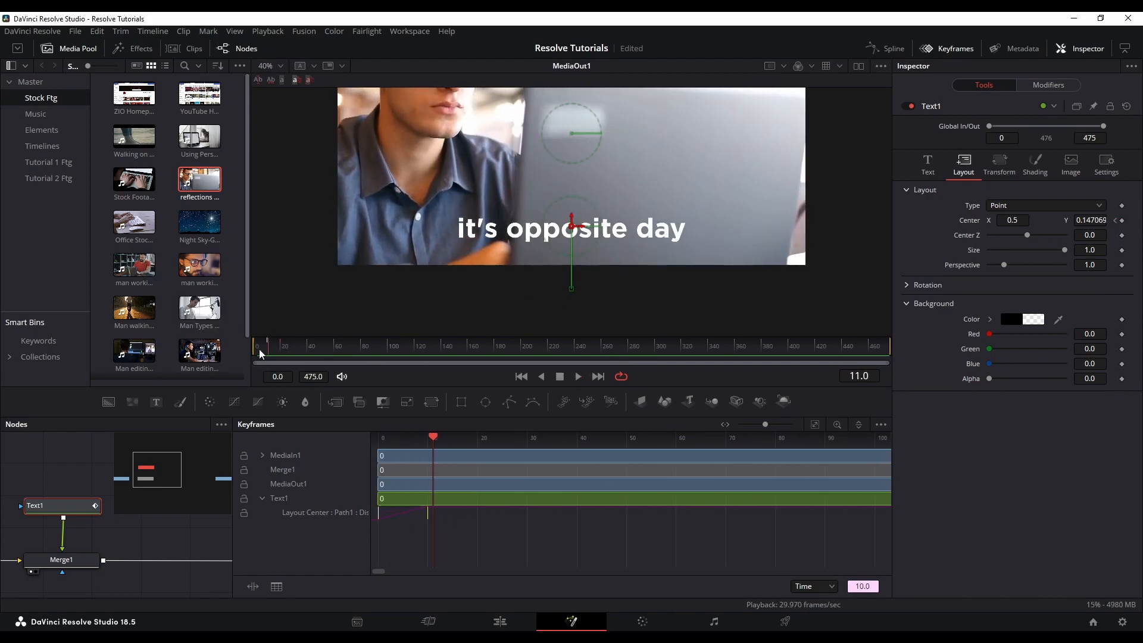
Play the retimed title movement again and close the Keyframes editor.
left_click(577, 376)
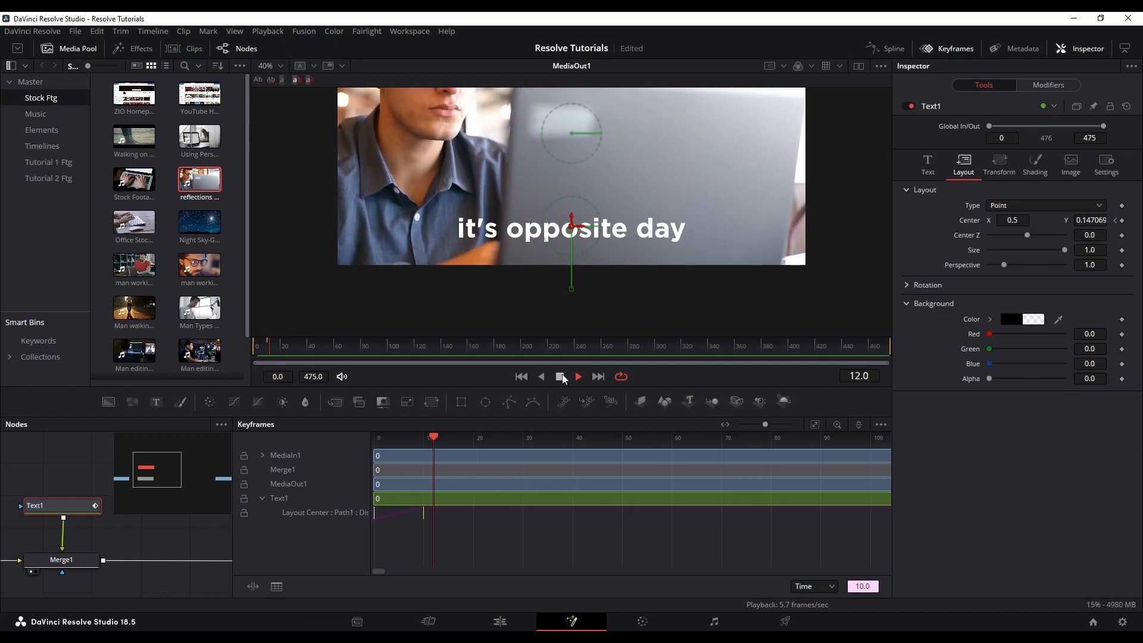
left_click(249, 351)
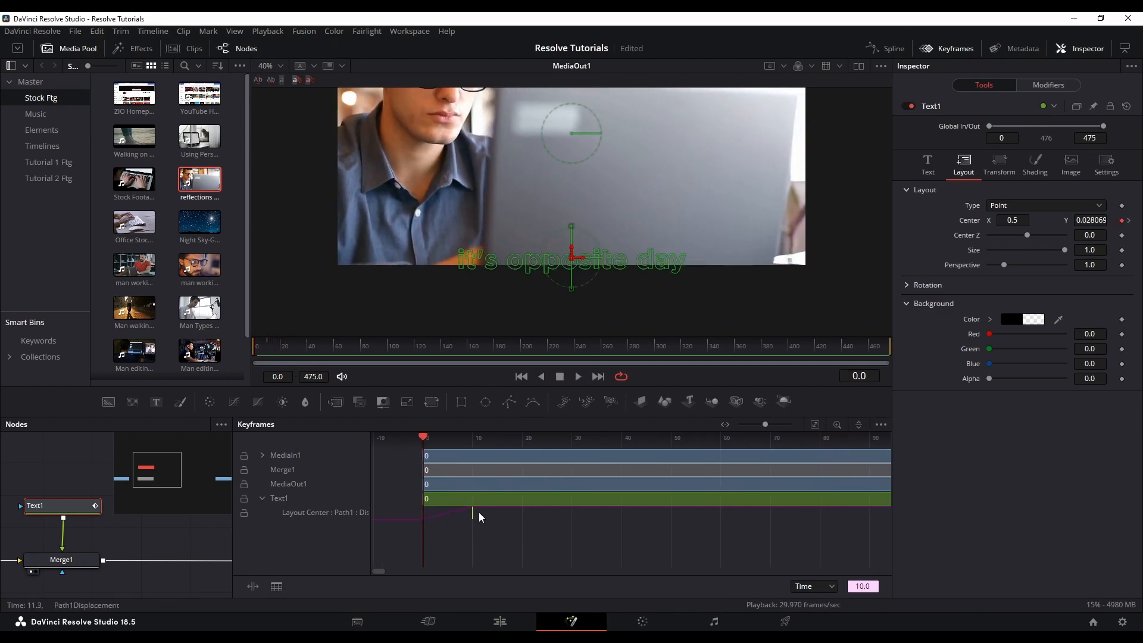
left_click(948, 49)
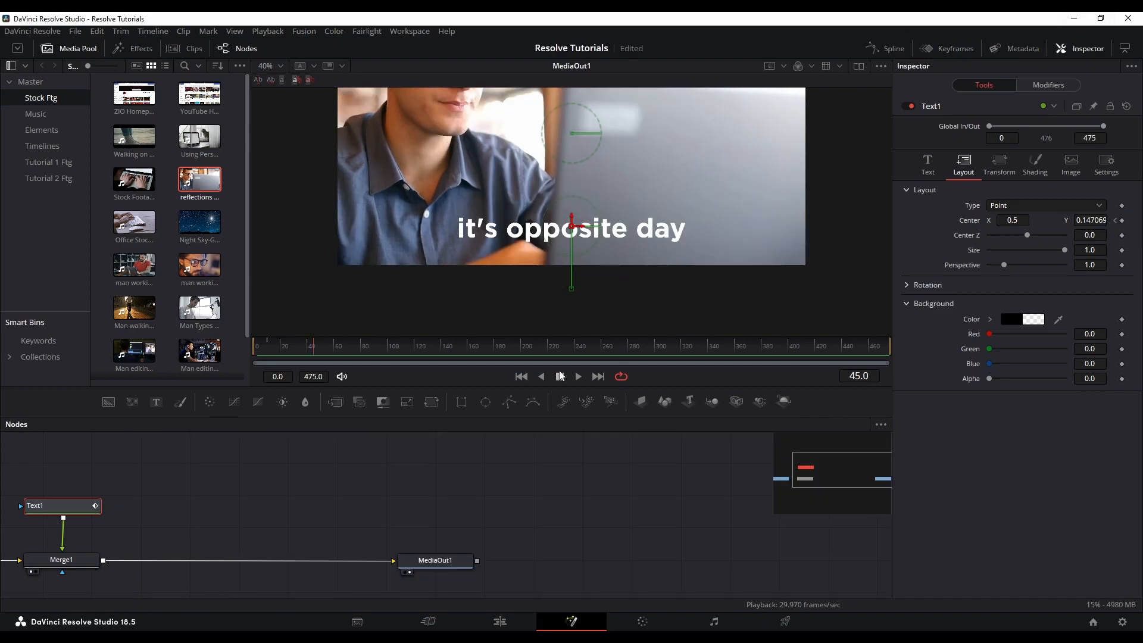
left_click(952, 47)
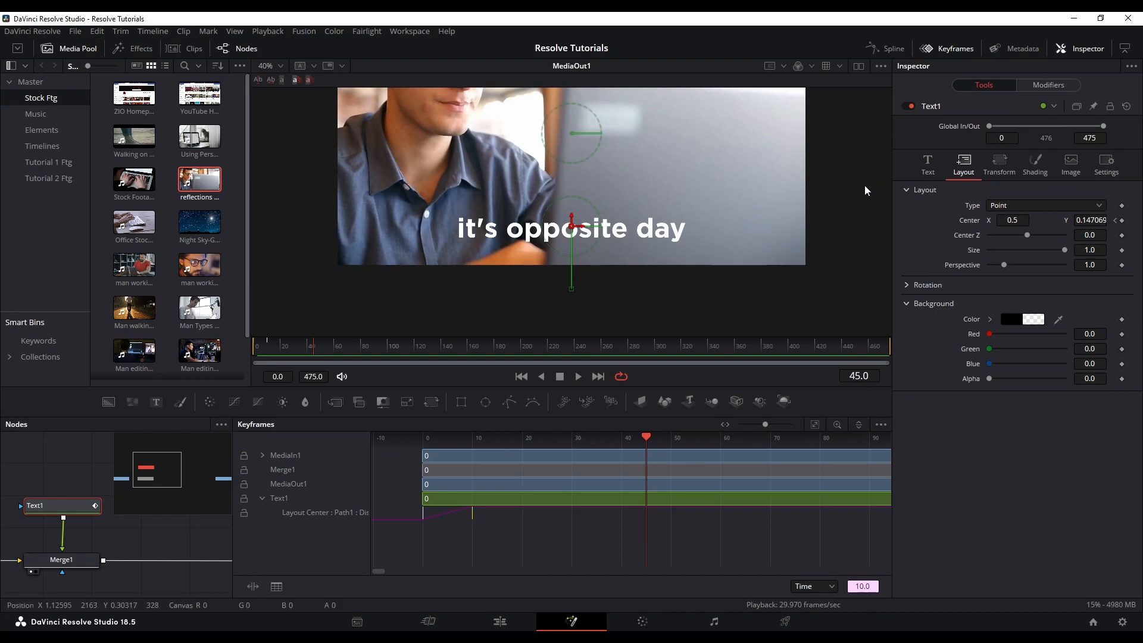
left_click(953, 47)
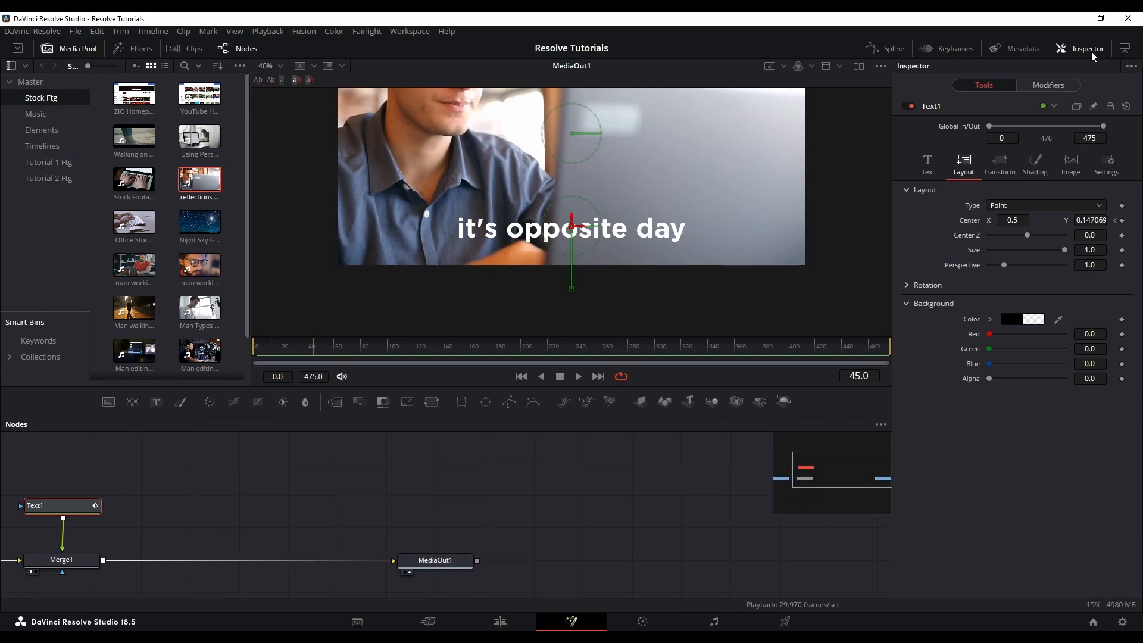
Bring the whole node chain into view and add a Text1 Layout Center keyframe at frame 20.
left_click_drag(272, 343, 276, 348)
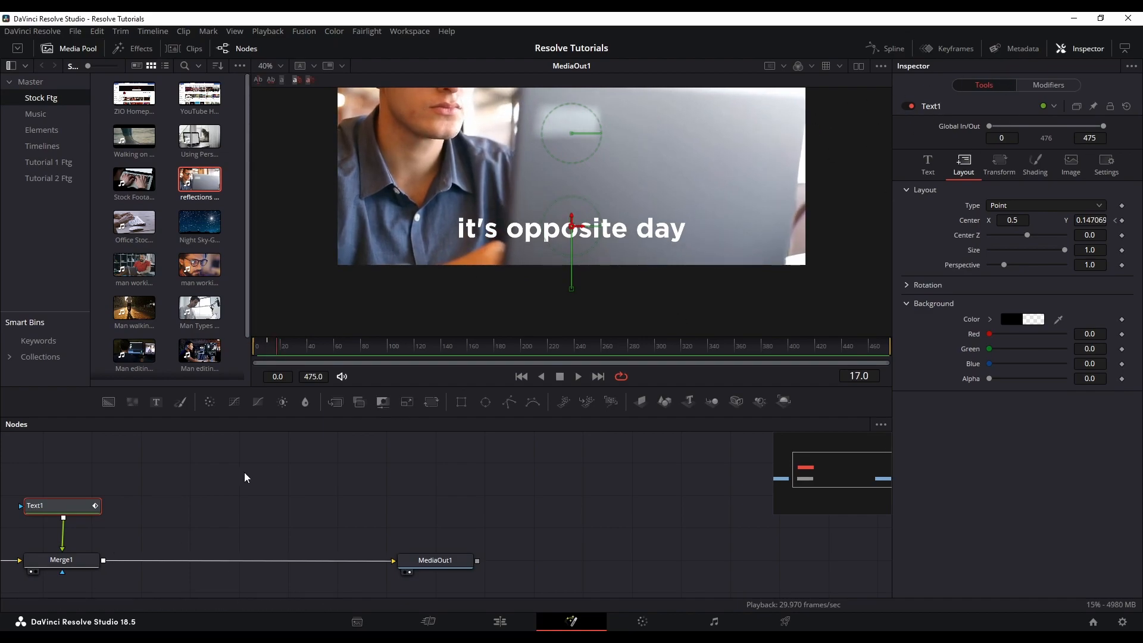
left_click_drag(244, 477, 589, 466)
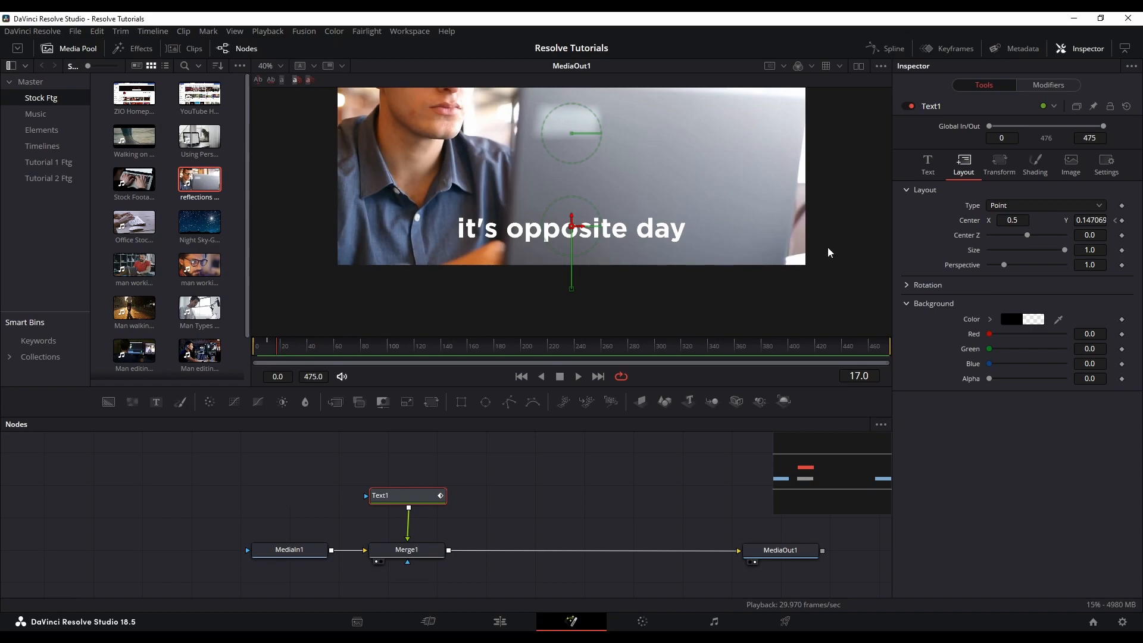
left_click_drag(278, 349, 281, 349)
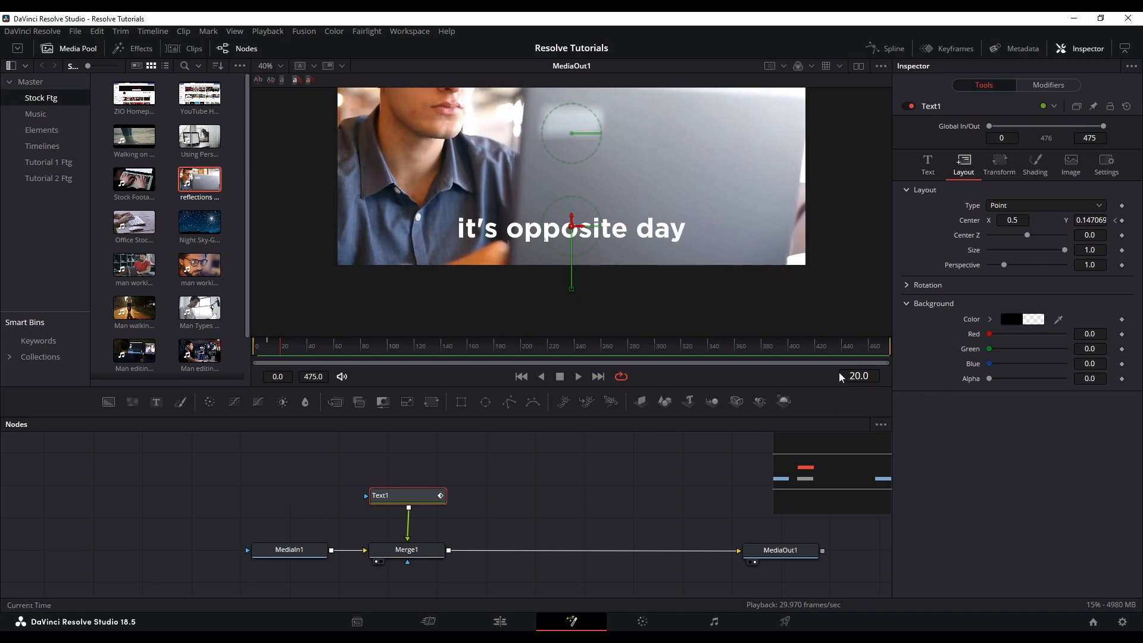
left_click(1122, 221)
mouse_move(572, 215)
left_mouse_down()
mouse_move(571, 268)
mouse_move(569, 197)
mouse_move(558, 280)
mouse_move(562, 229)
left_mouse_up()
mouse_move(565, 227)
left_mouse_down()
mouse_move(566, 245)
mouse_move(571, 227)
left_mouse_up()
right_click(571, 225)
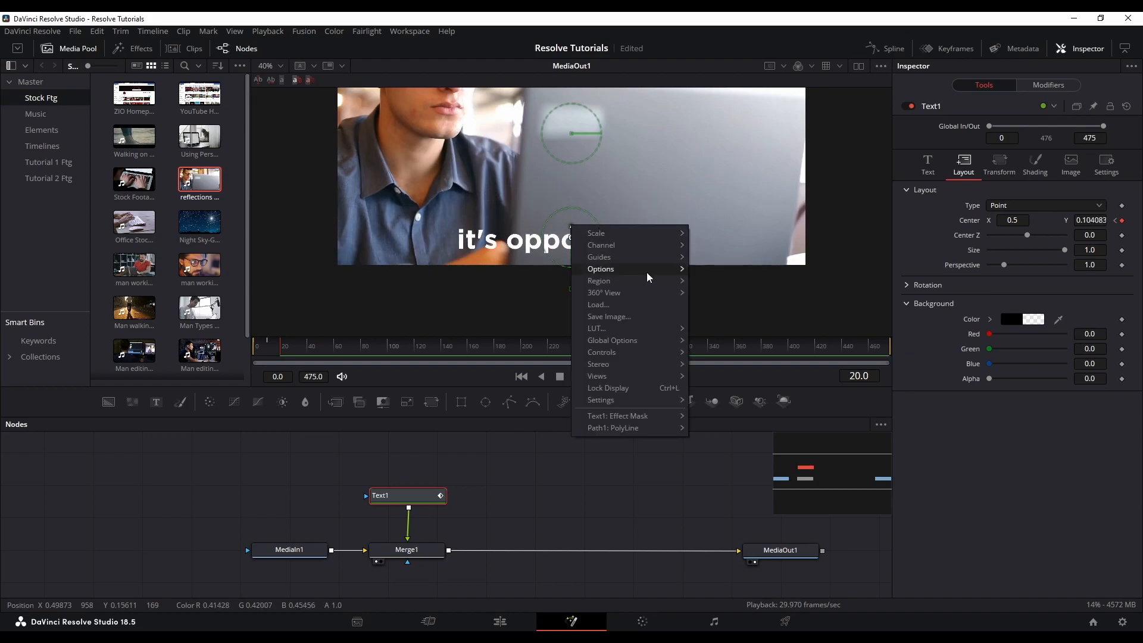
left_click(531, 497)
key("ctrl+z")
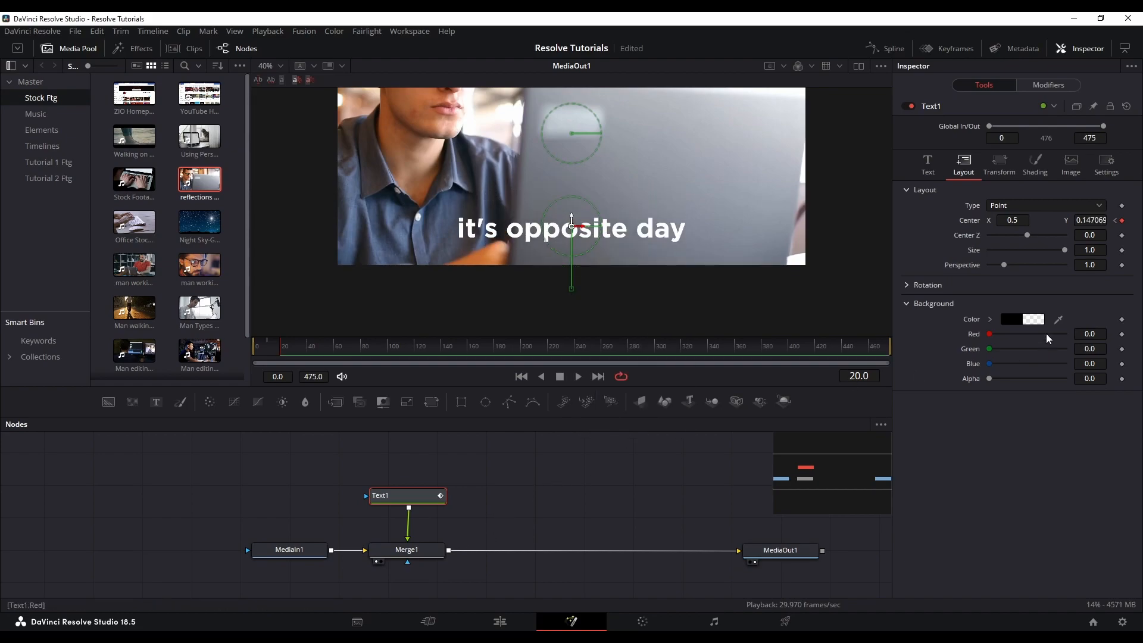
Step back and forth through Text1's Center keyframes at frames 0, 10 and 20.
left_click(1115, 220)
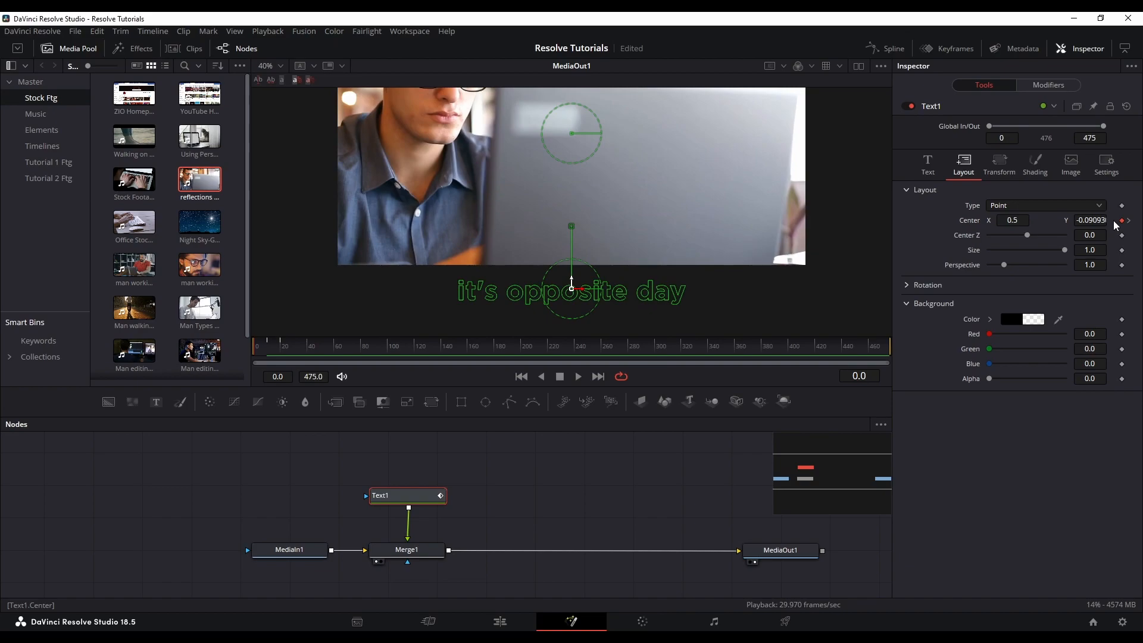
left_click(1128, 220)
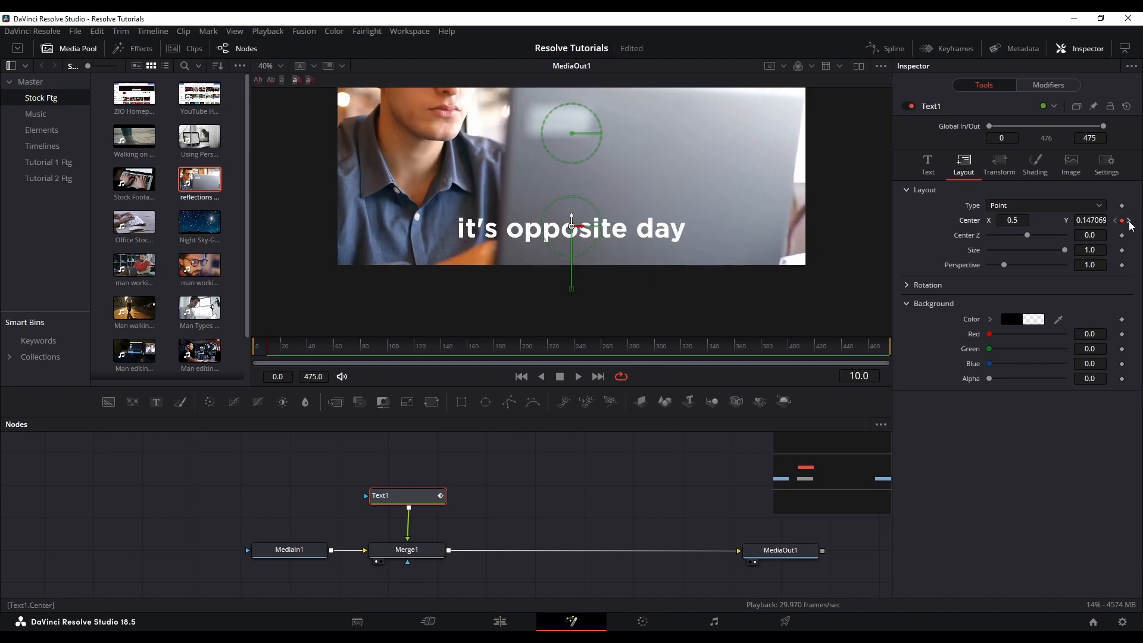
left_click(1128, 220)
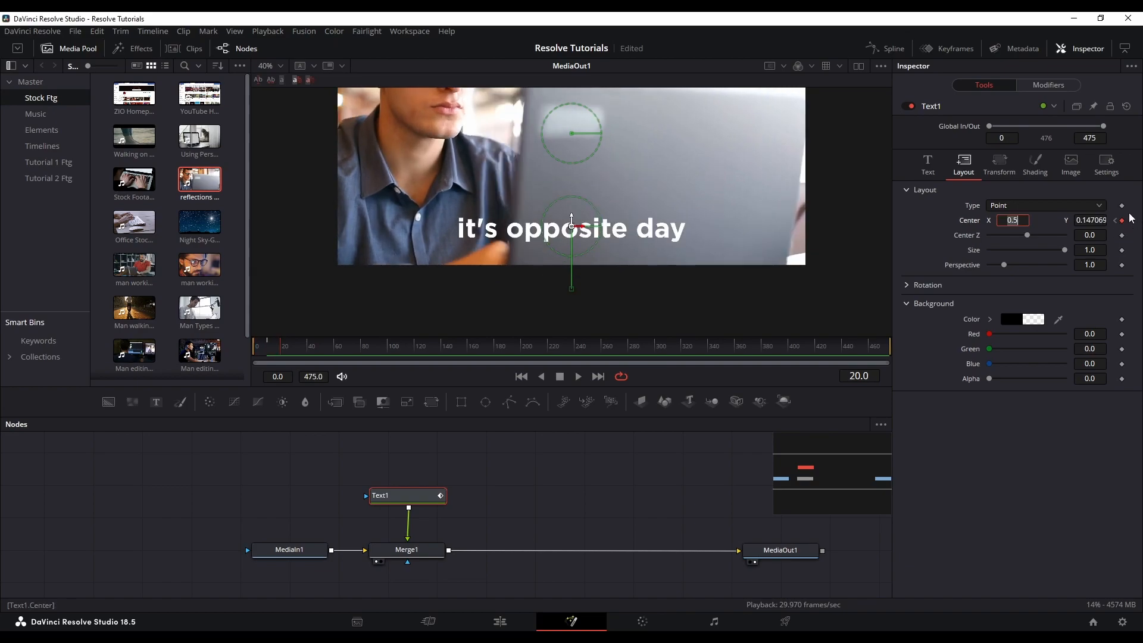
left_click(1115, 220)
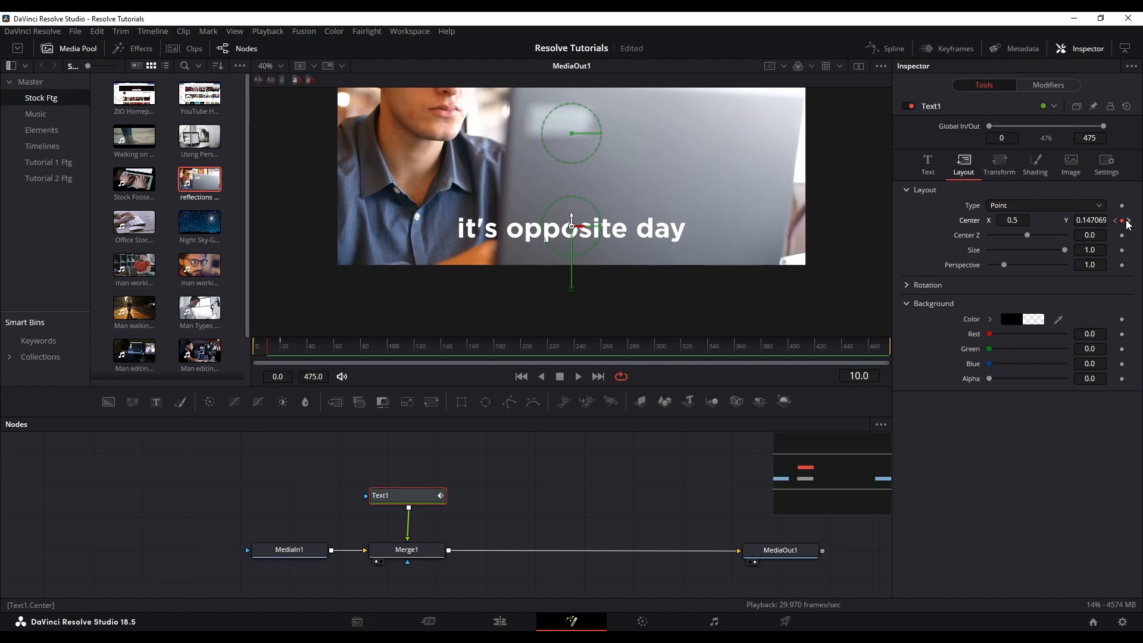
left_click(1128, 220)
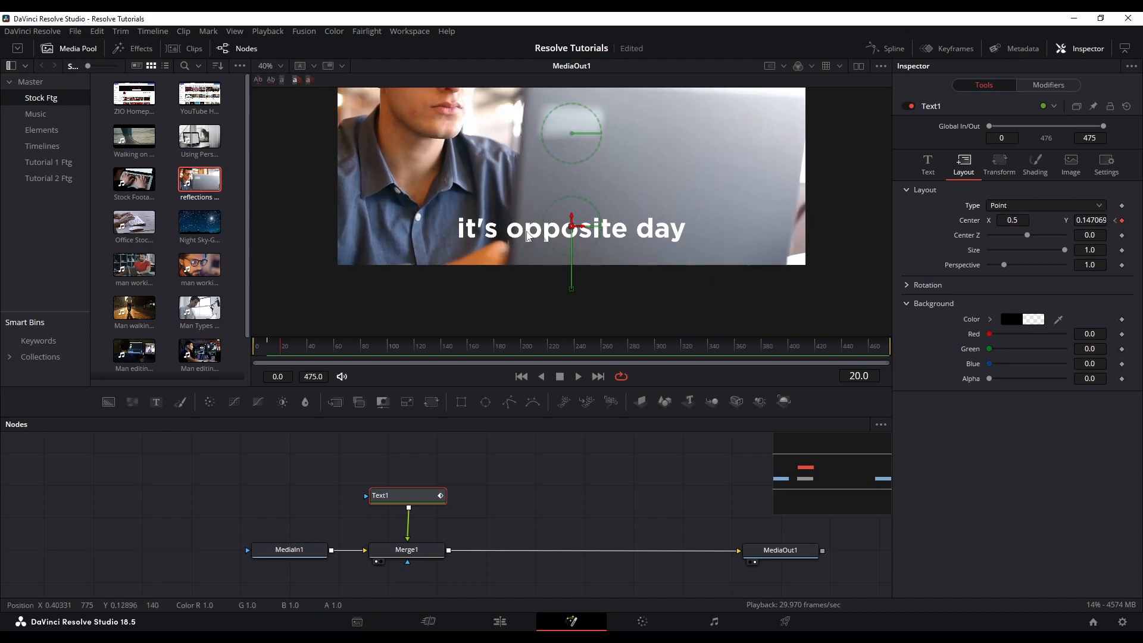
Raise the title at the frame 10 keyframe to Center Y about 0.188, and save the project.
left_click(1116, 221)
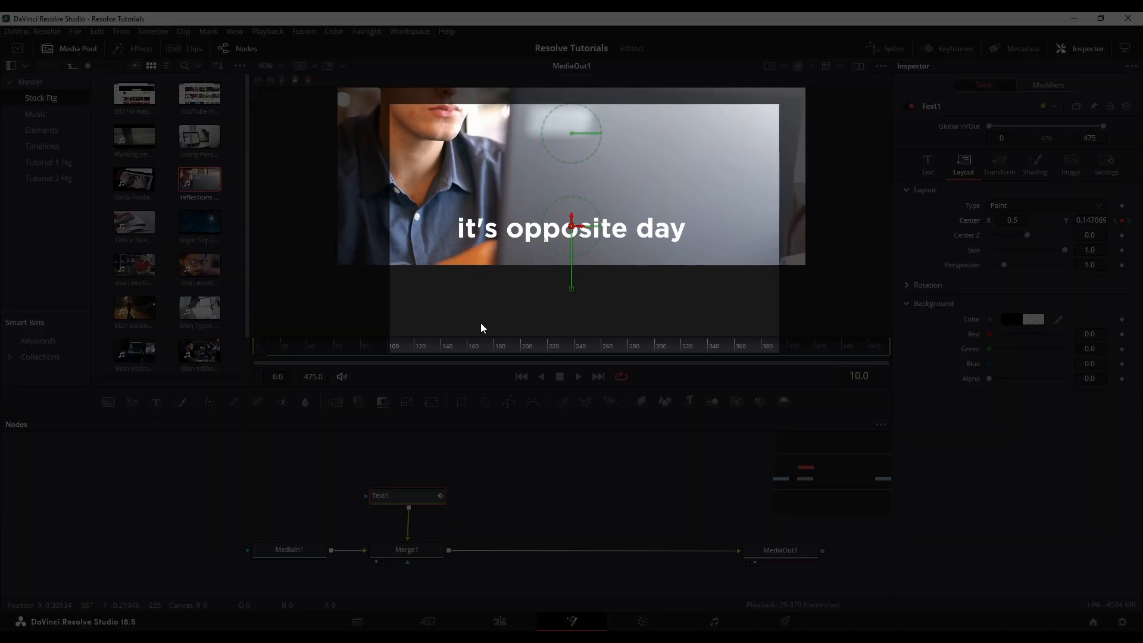
left_click_drag(571, 221, 571, 204)
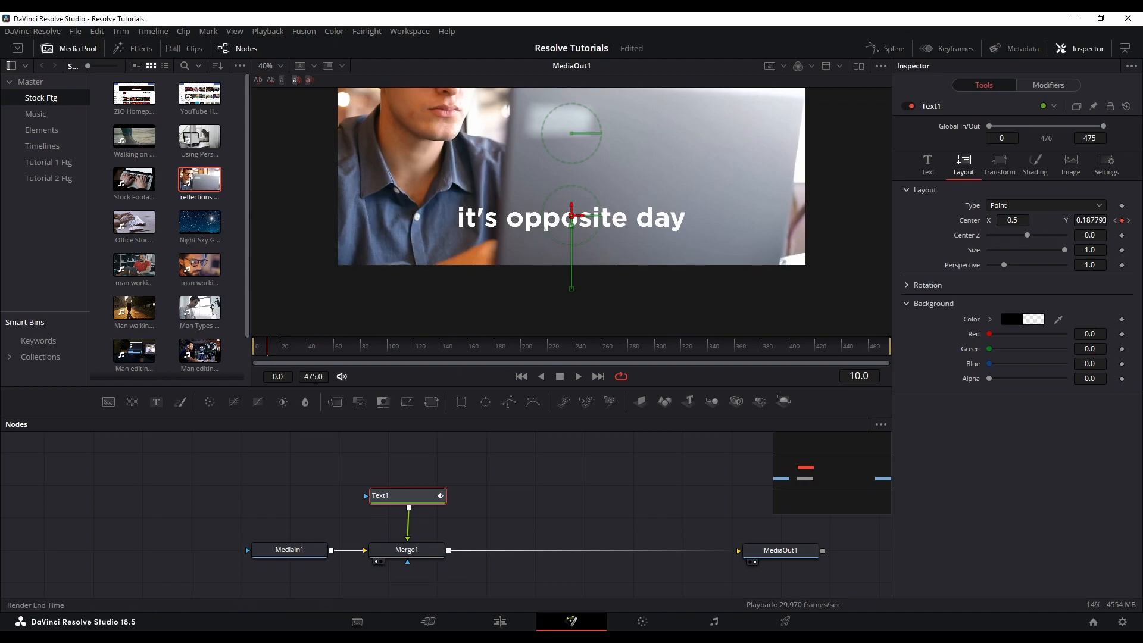
left_click(280, 351)
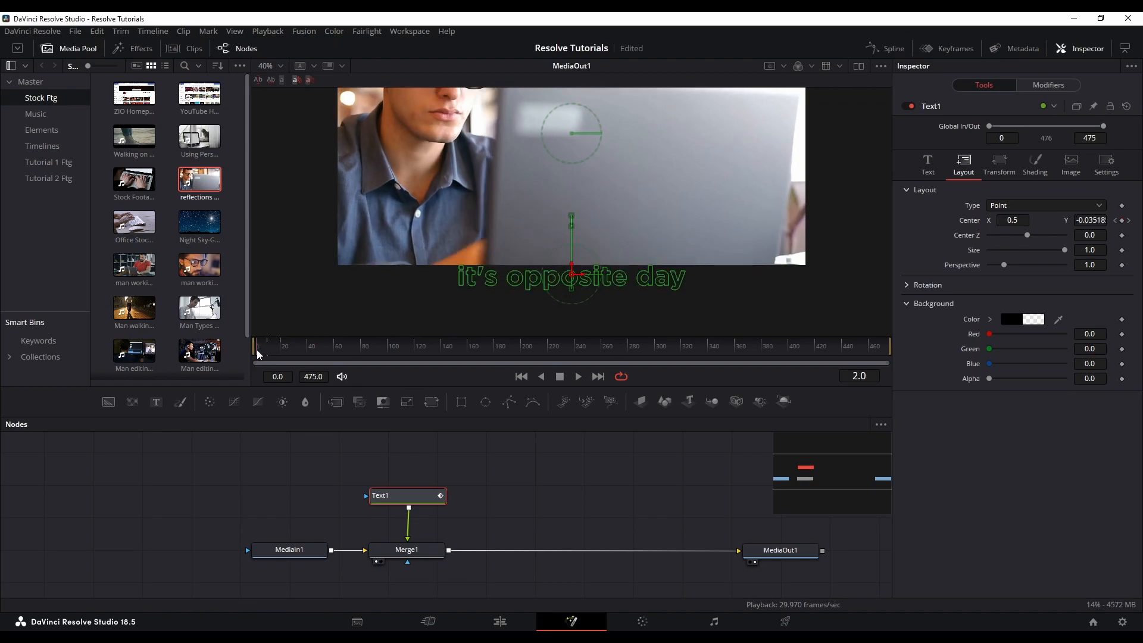
left_click_drag(279, 351, 256, 351)
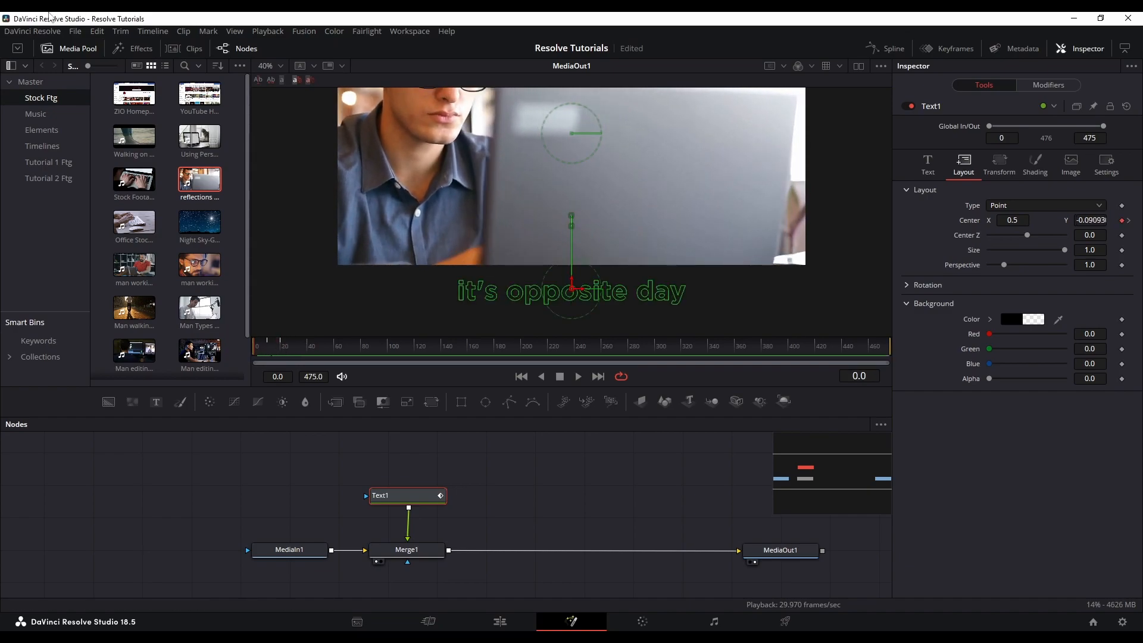
left_click(75, 31)
left_click(107, 110)
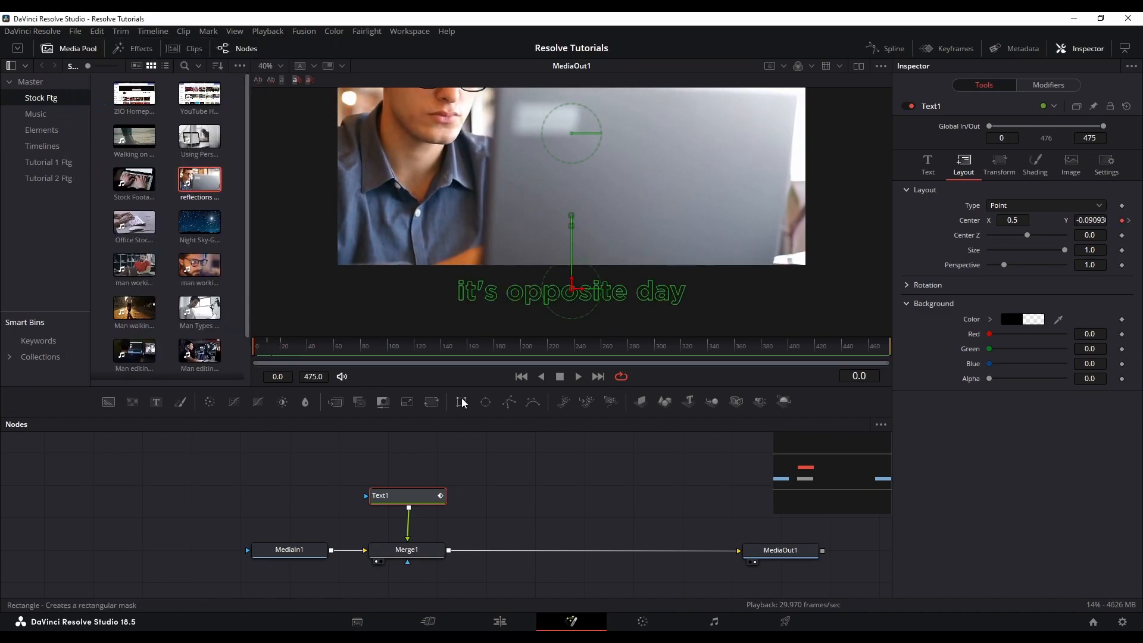
Add a second Text+ node reading "it's opposite day", disconnect Text1 from Merge1, and merge the new text over Merge1's output.
left_click_drag(156, 401, 534, 494)
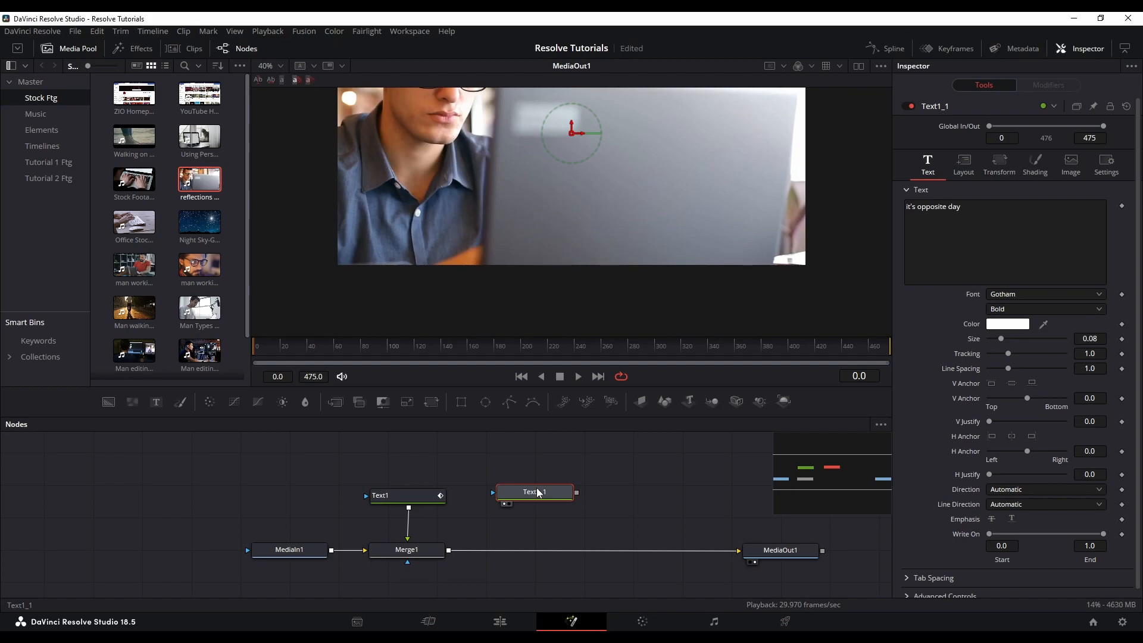
left_click_drag(407, 539, 423, 536)
left_click_drag(576, 496, 452, 550)
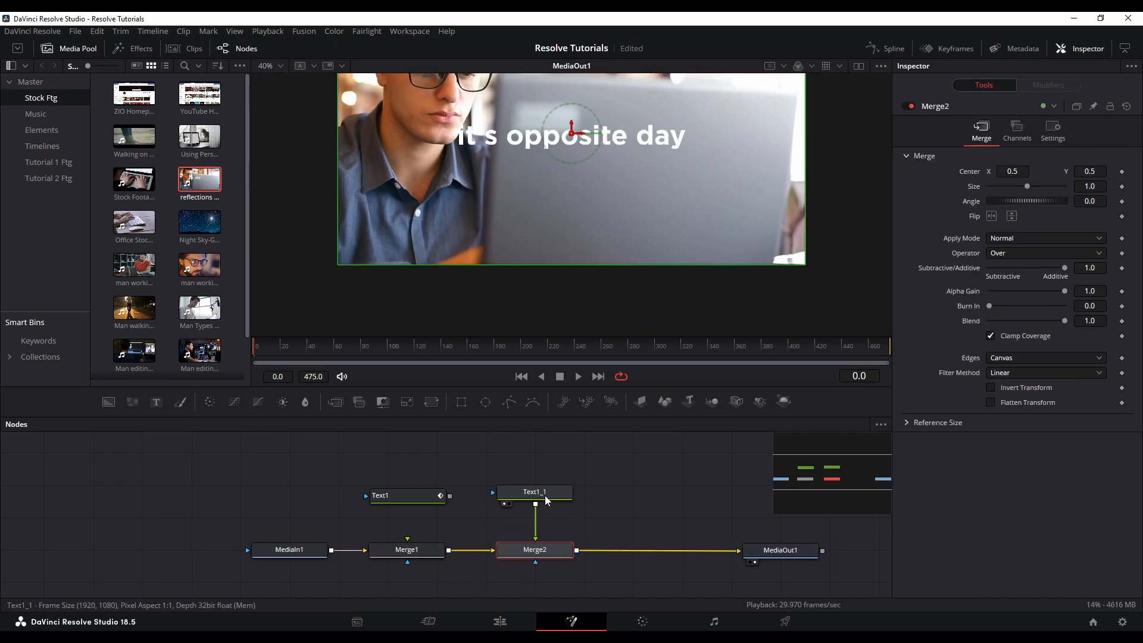
Lower the new Text1_1 title to the bottom of the frame, at Center Y about 0.143, and show its Layout settings.
left_click(547, 498)
left_click_drag(571, 129, 570, 222)
left_click(964, 162)
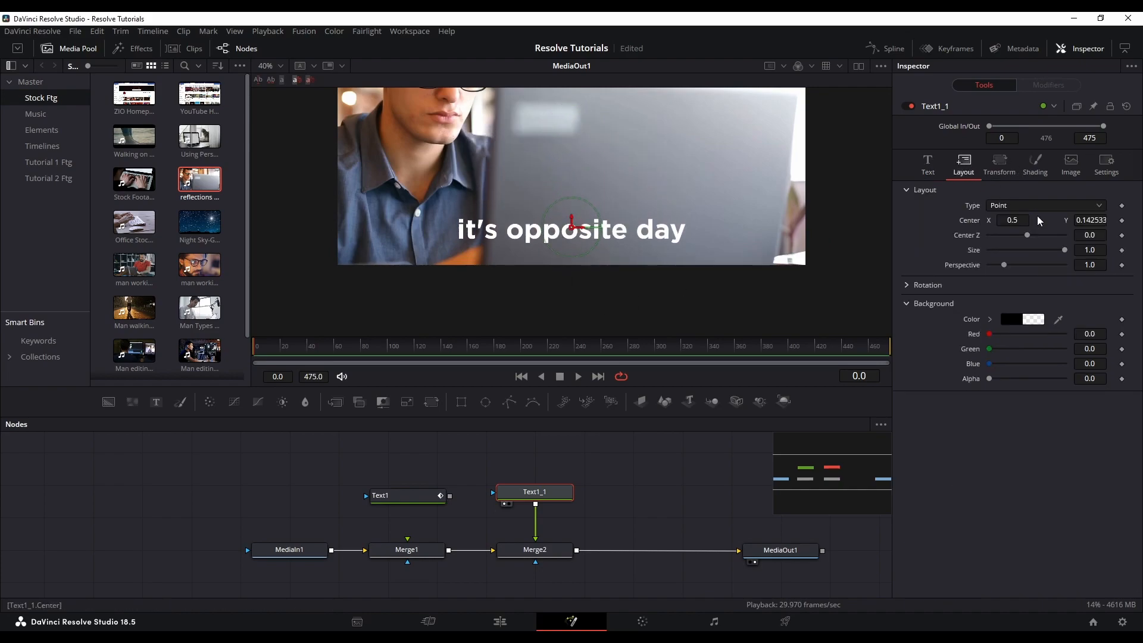
Add Layout Center keyframes to Text1_1 at frames 0, 10 and 20, all at the same title position.
left_click(1121, 220)
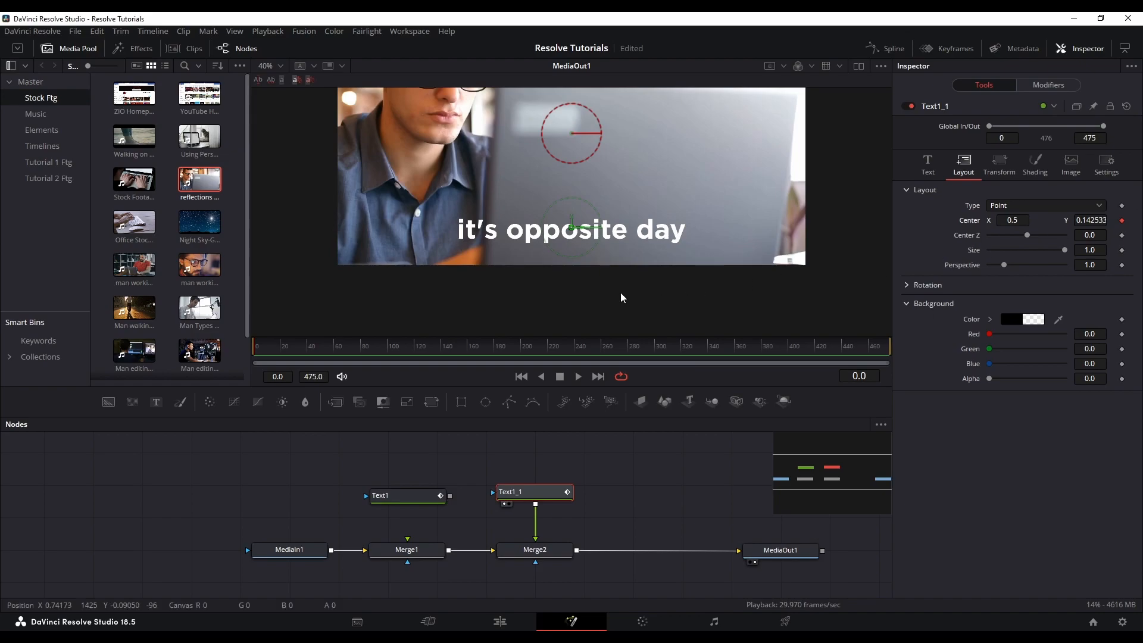
left_click_drag(286, 350, 270, 357)
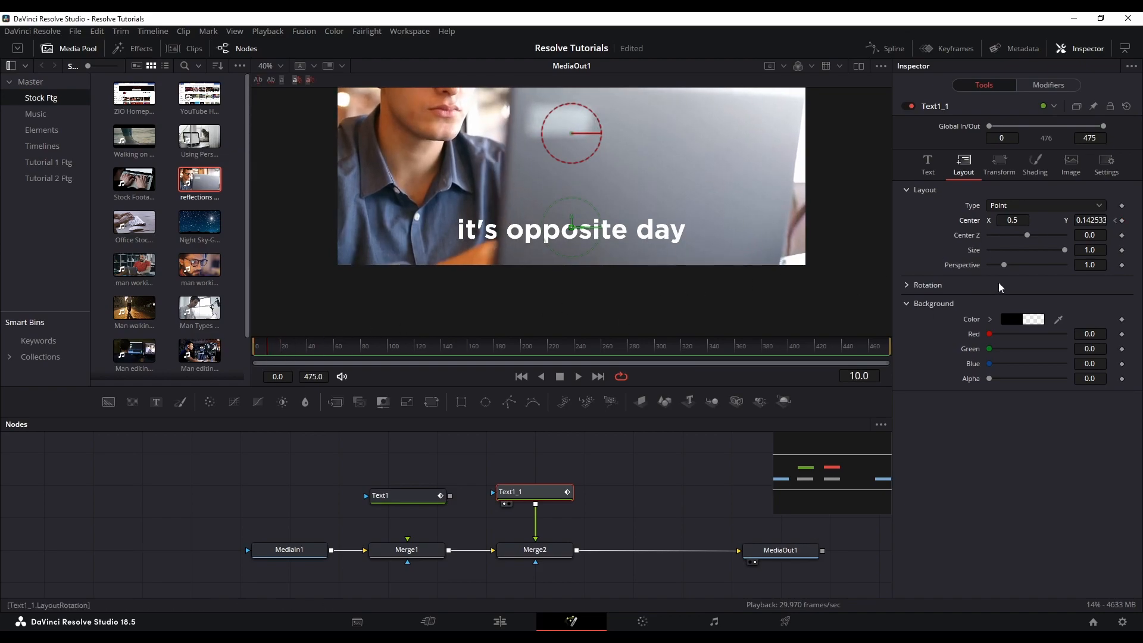
left_click(1121, 220)
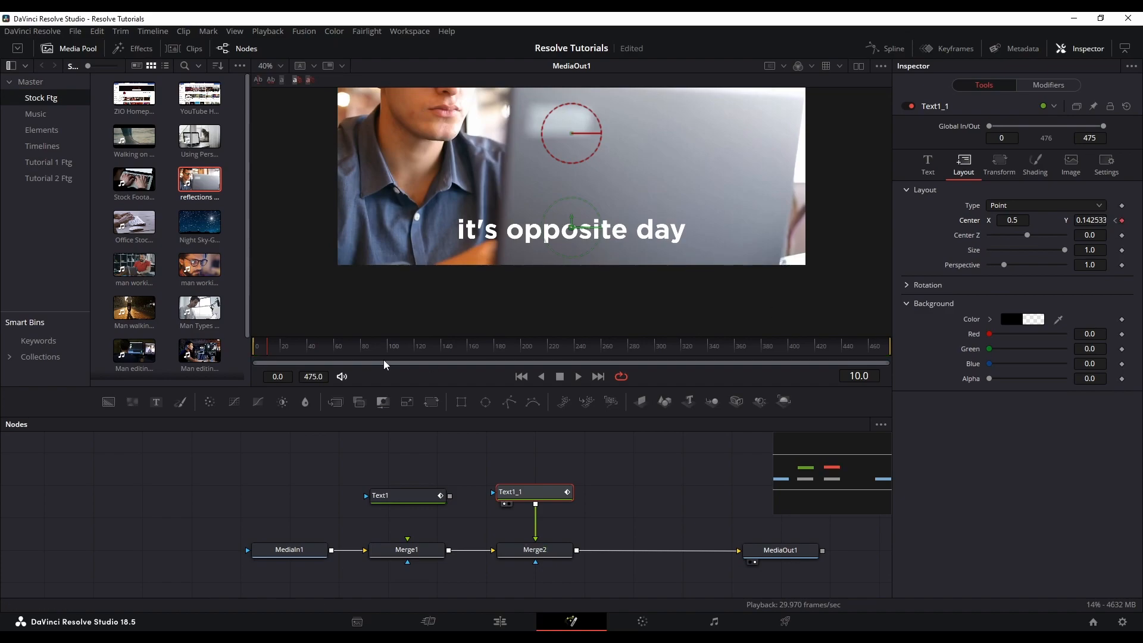
left_click(283, 351)
key("Right")
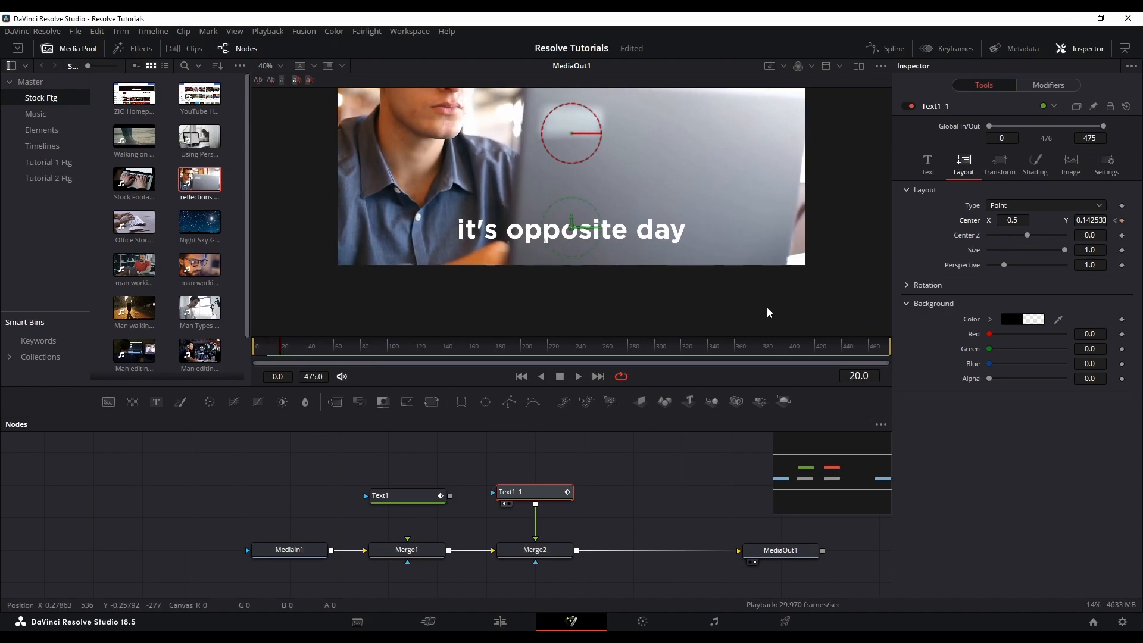
left_click(1121, 220)
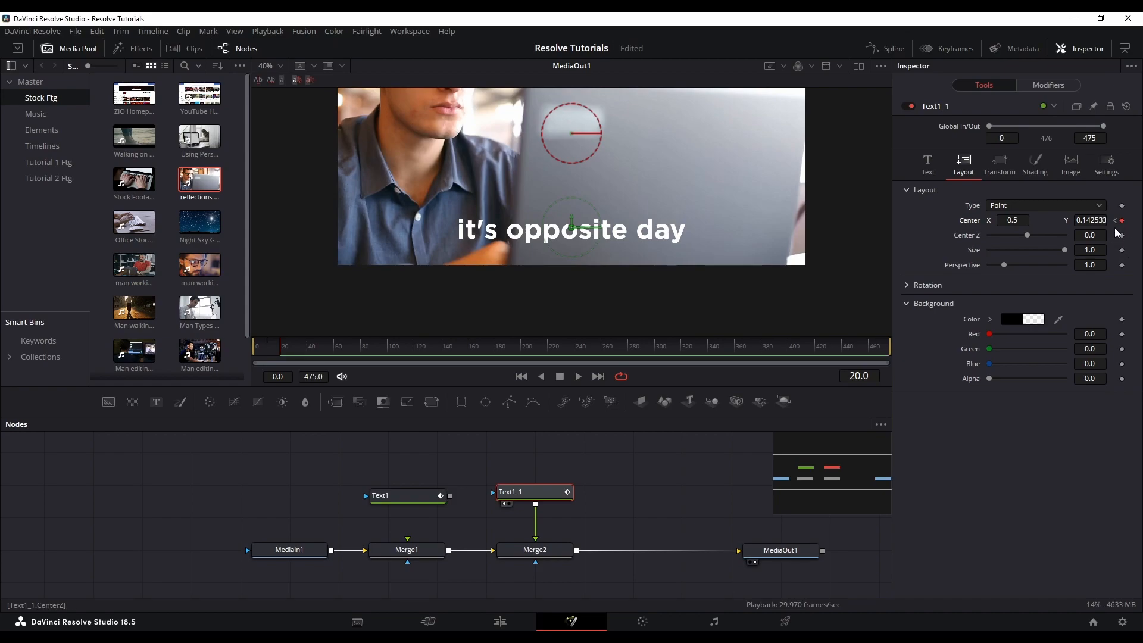
Set Text1_1's Center Y to about -0.069 at the frame 0 keyframe and about 0.208 at the frame 10 keyframe.
left_click_drag(279, 352, 236, 351)
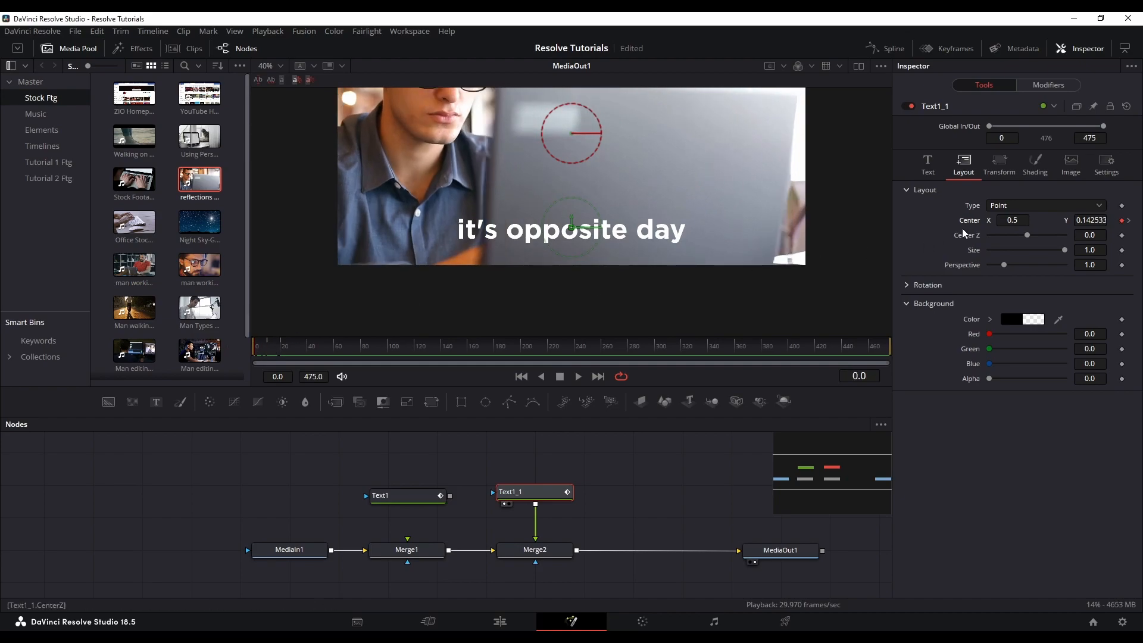
left_click_drag(1089, 220, 1050, 219)
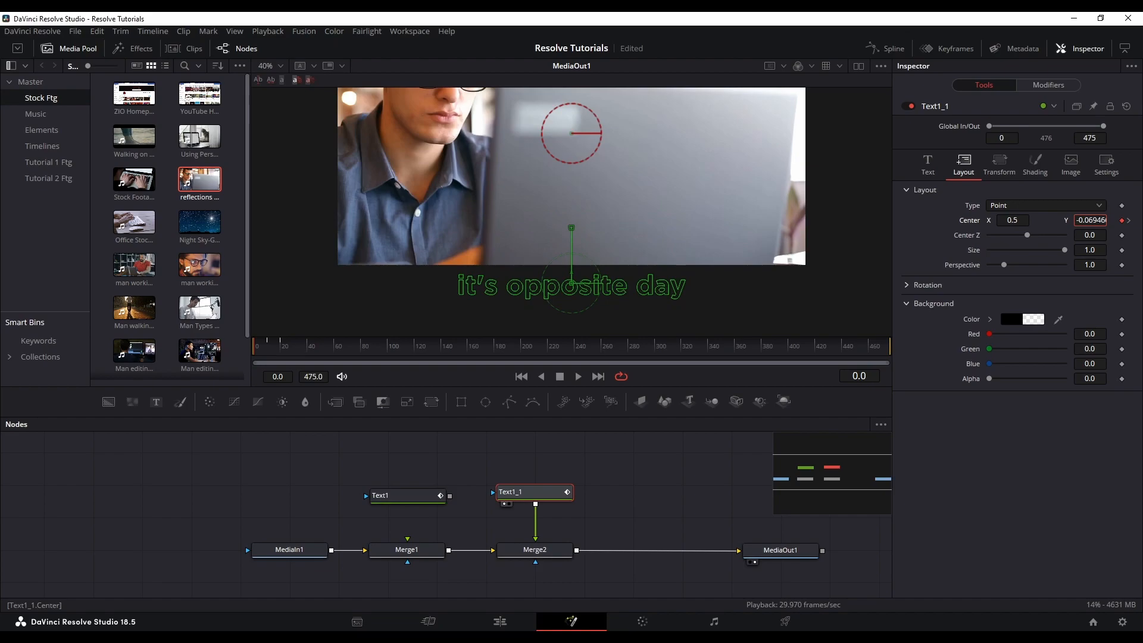
left_click(268, 351)
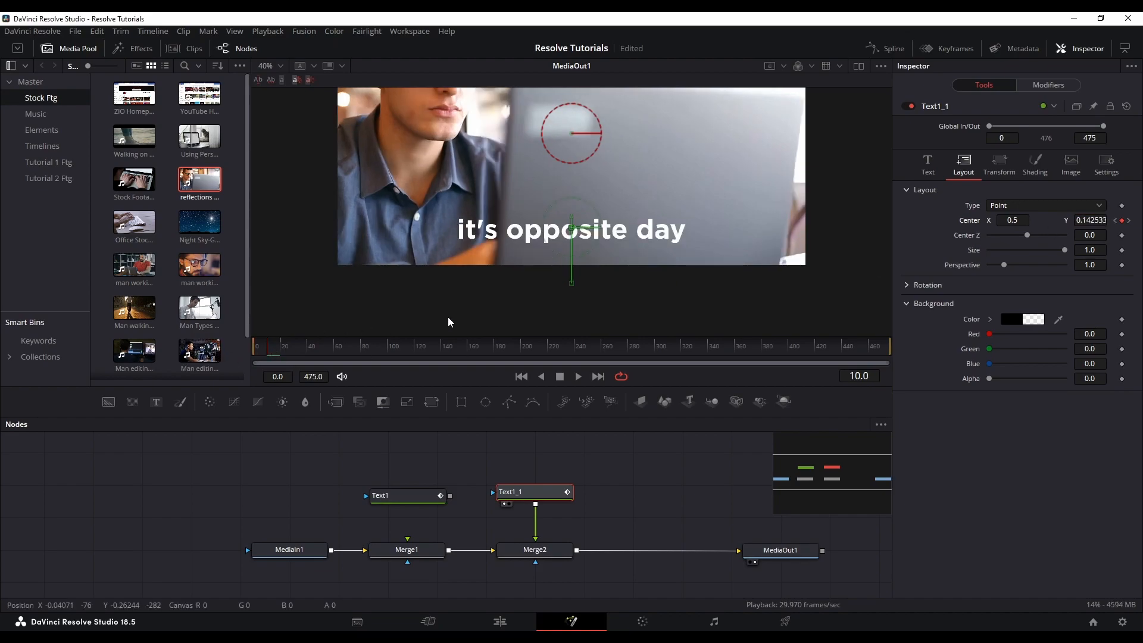
left_click_drag(571, 216, 570, 201)
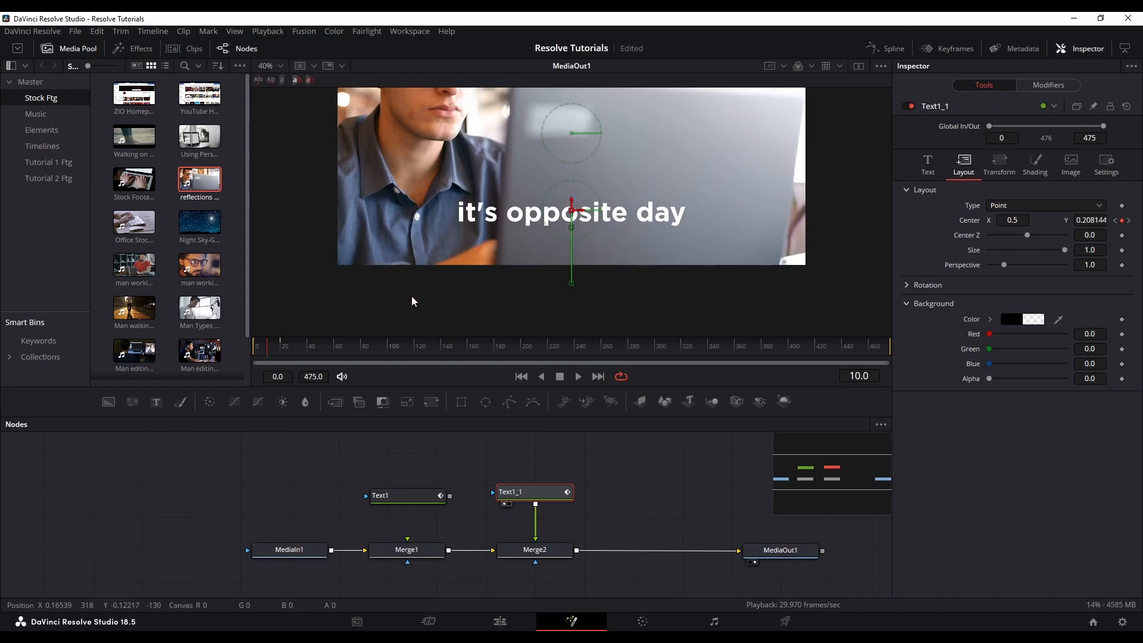
Check Text1_1's position at the frame 20 keyframe and play its bounce movement from frame 0.
left_click_drag(279, 350, 282, 349)
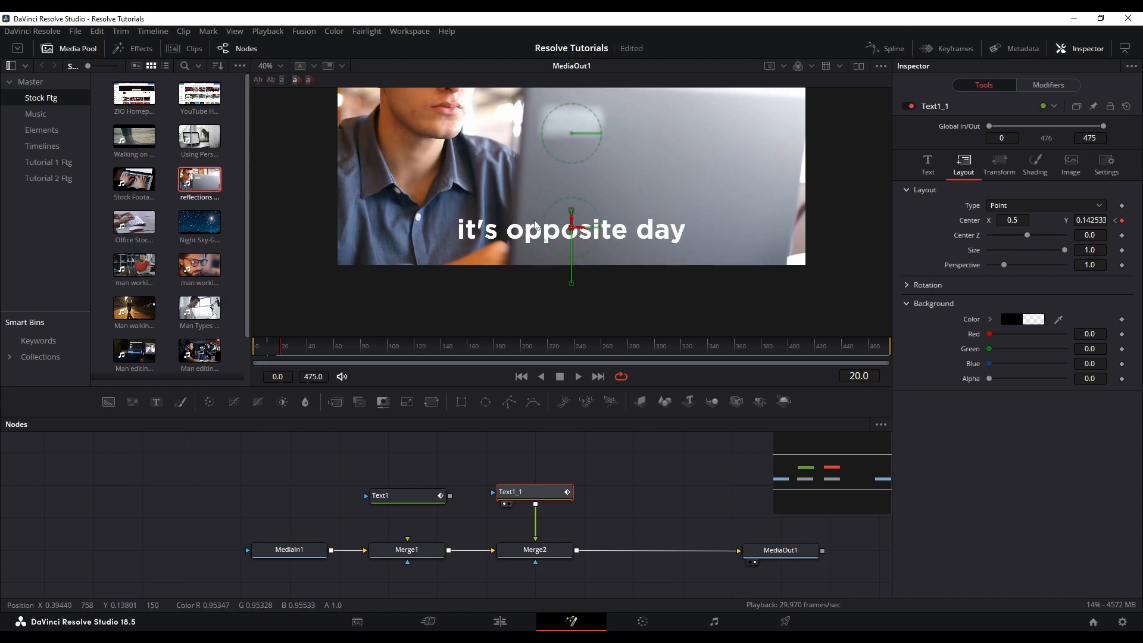
mouse_move(267, 356)
left_mouse_down()
mouse_move(243, 364)
mouse_move(281, 358)
mouse_move(249, 361)
left_mouse_up()
left_click(578, 376)
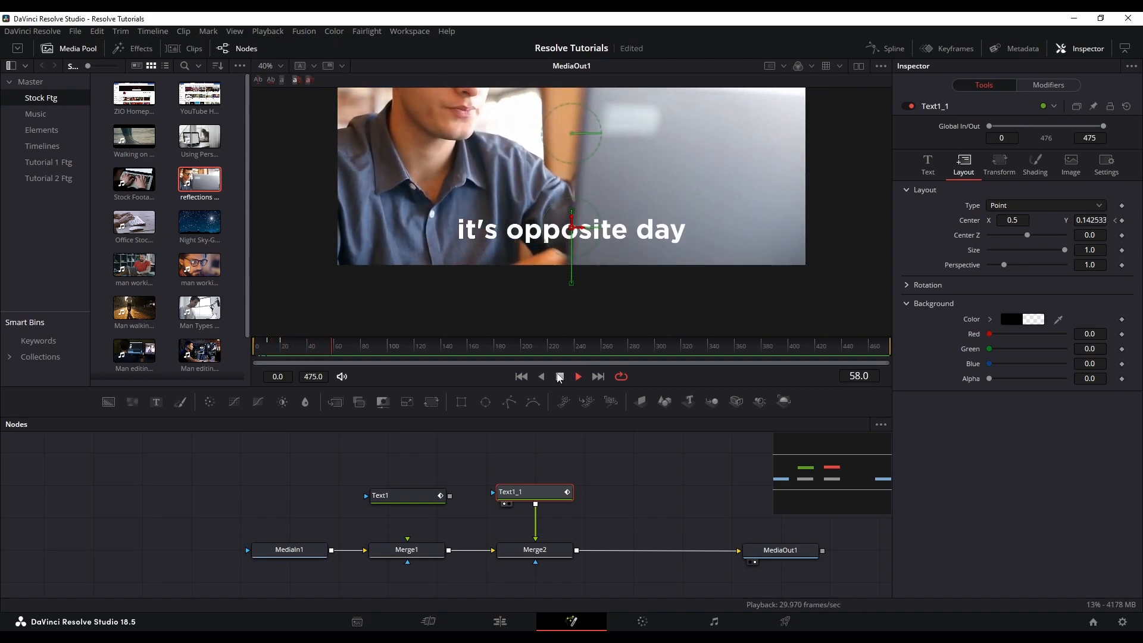
left_click(560, 376)
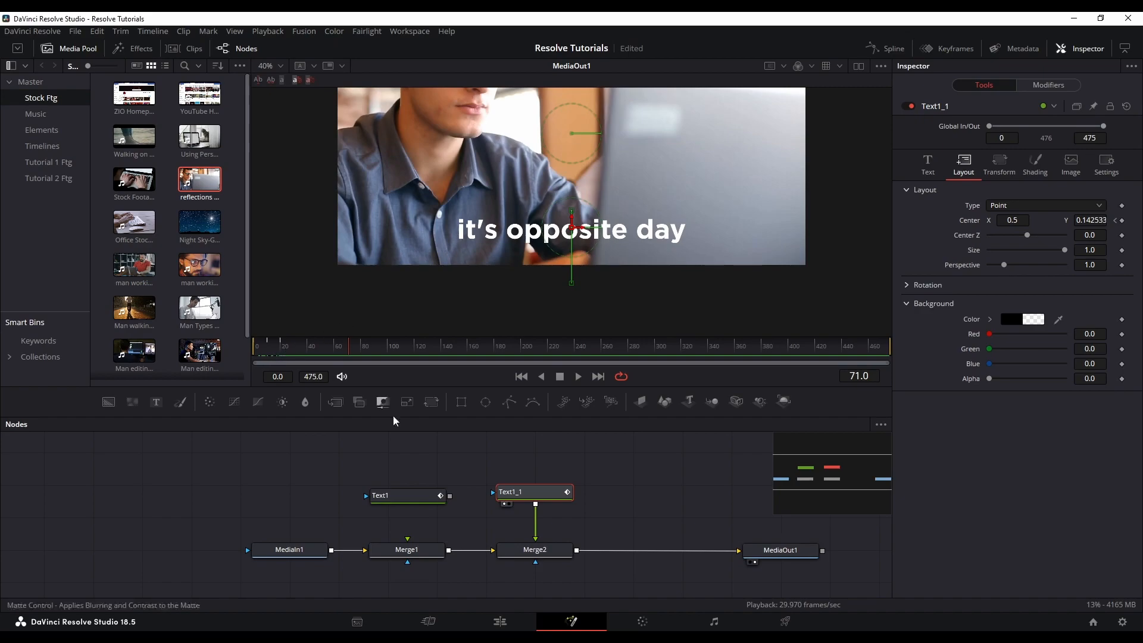
Return to frame 0, hide the Inspector, set the viewer zoom to Fit, and enlarge the viewer above the node area.
key("Home")
left_click(1080, 48)
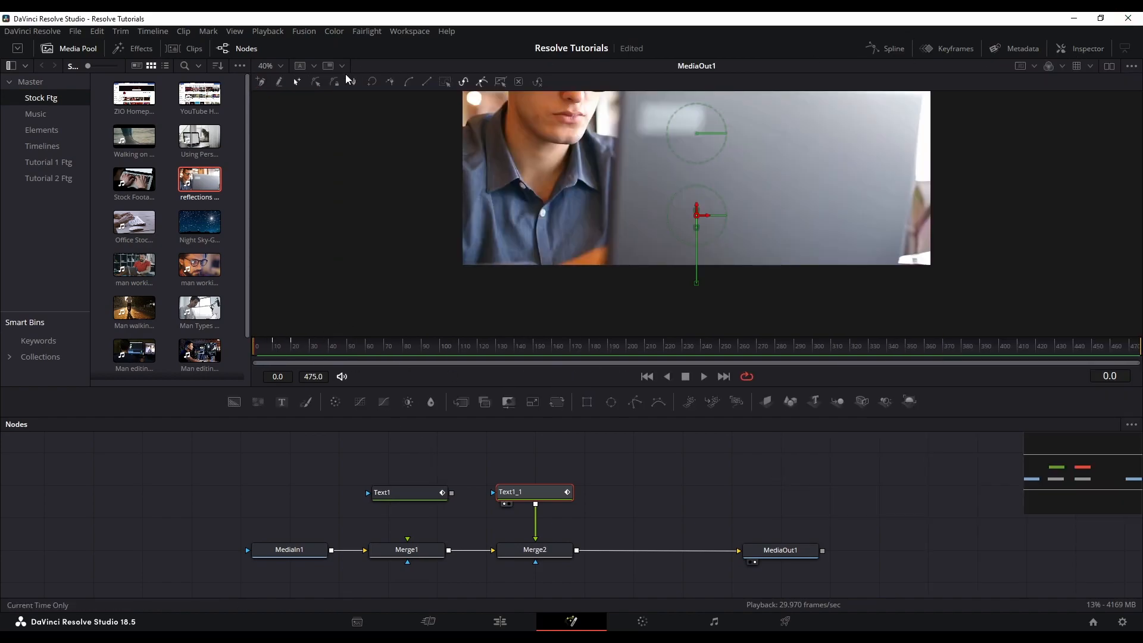
left_click(281, 66)
left_click(280, 67)
left_click(281, 63)
left_click(272, 82)
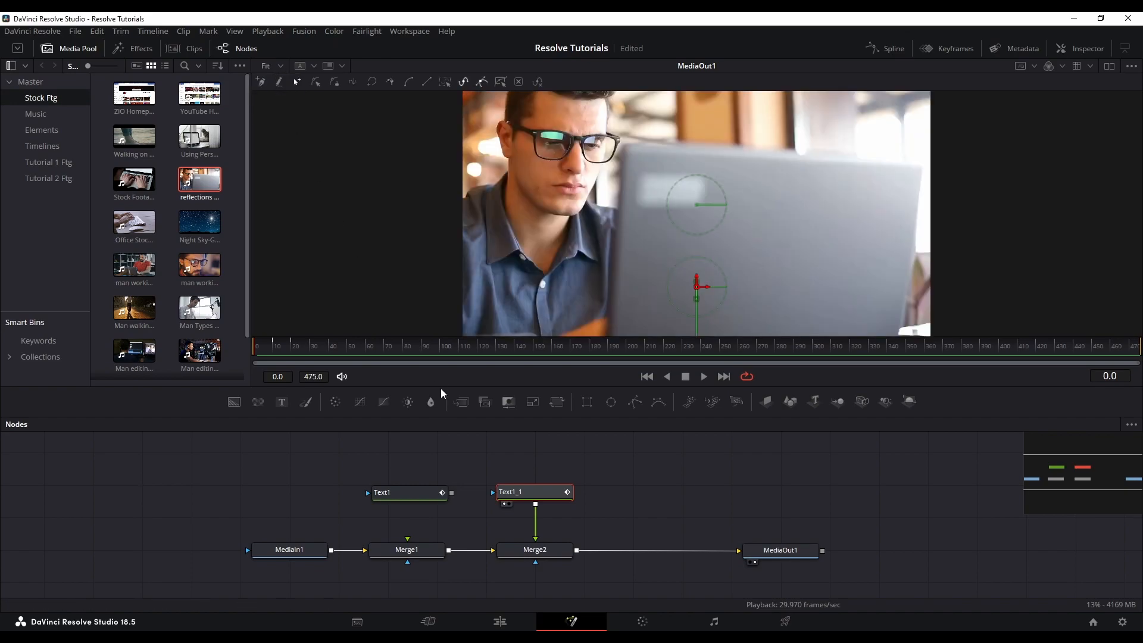
left_click_drag(441, 387, 465, 519)
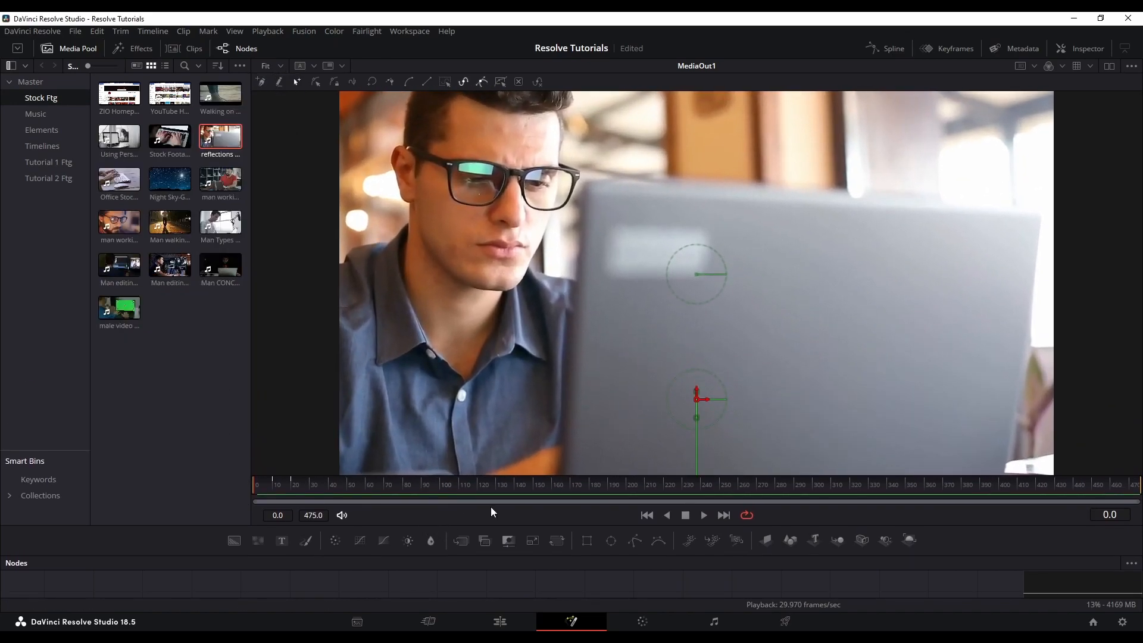
Play the title's bounce animation from frame 0, then replay it from the start and stop playback.
left_click(705, 515)
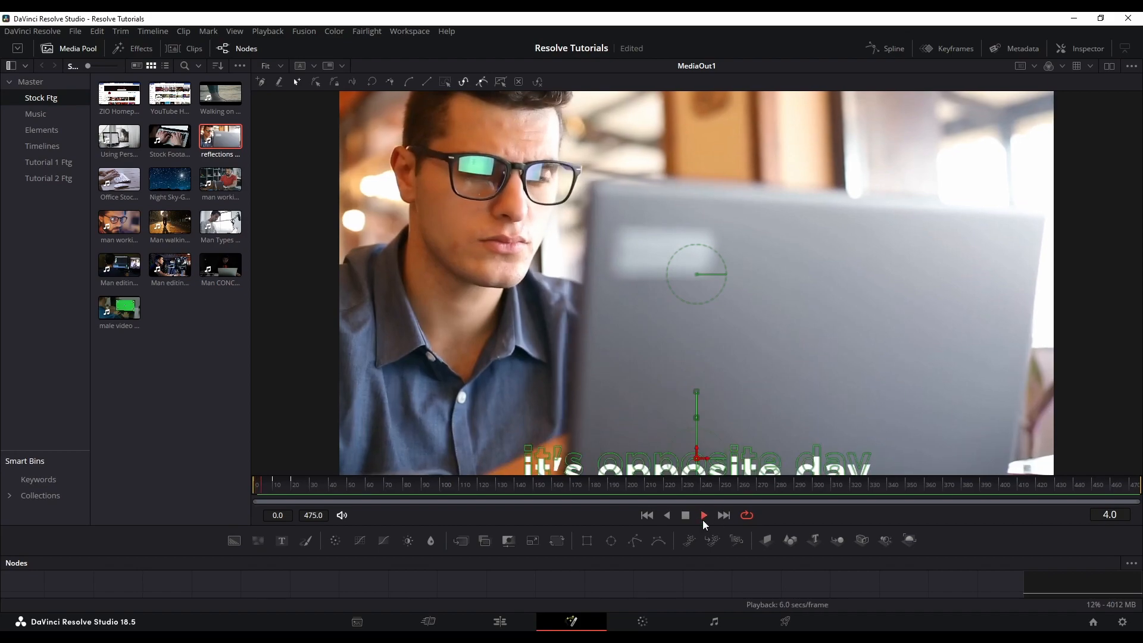
left_click(687, 516)
left_click_drag(339, 484, 253, 484)
left_click(705, 516)
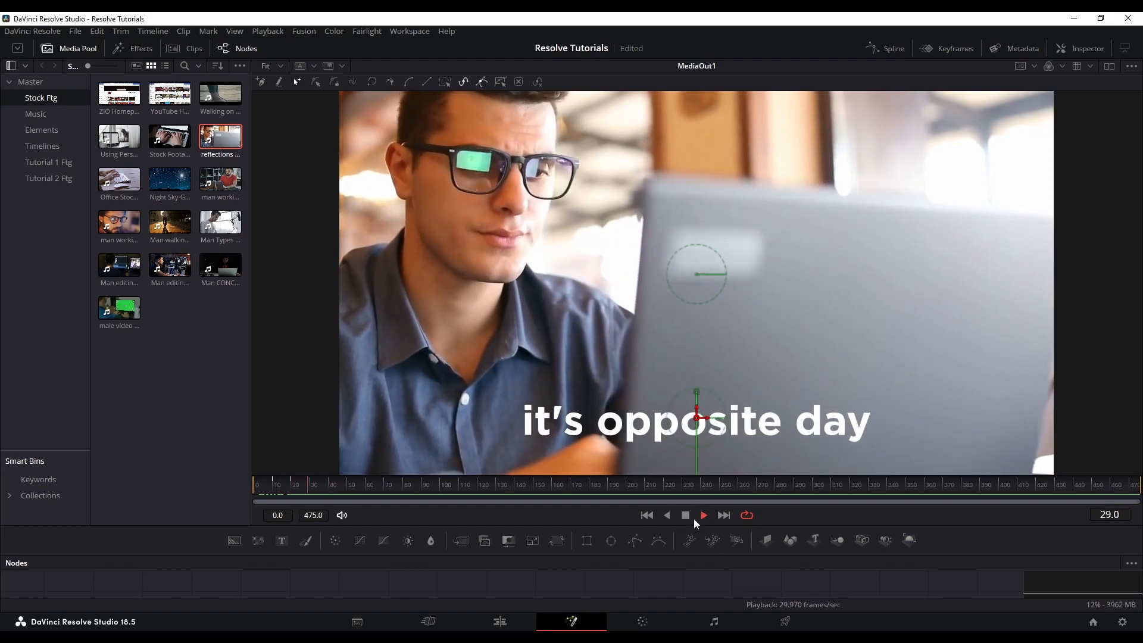
left_click(687, 516)
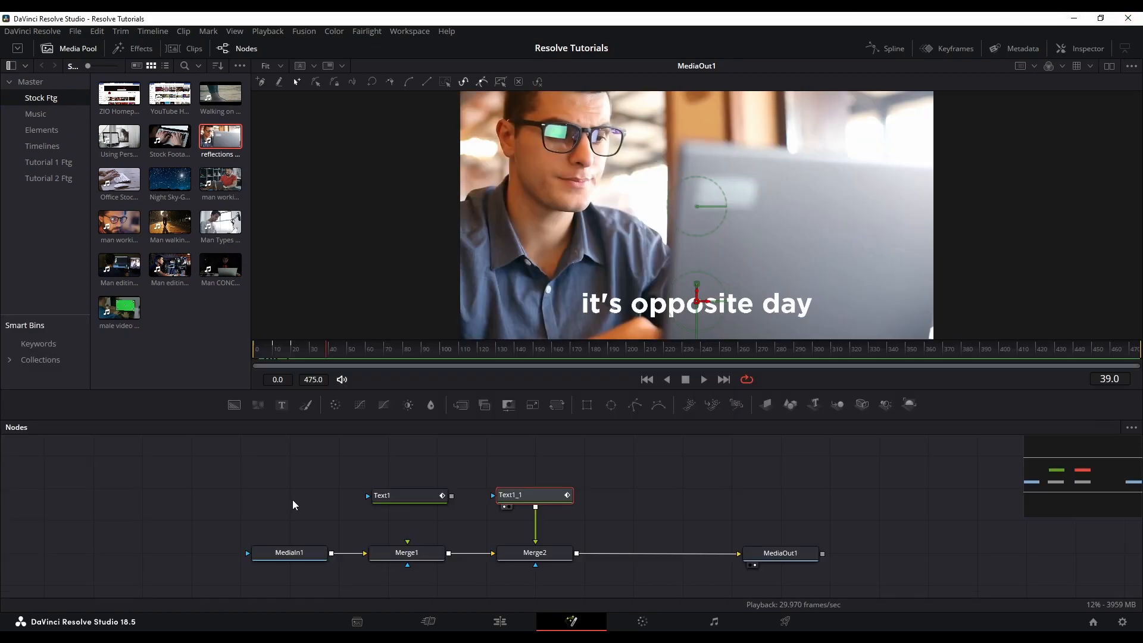